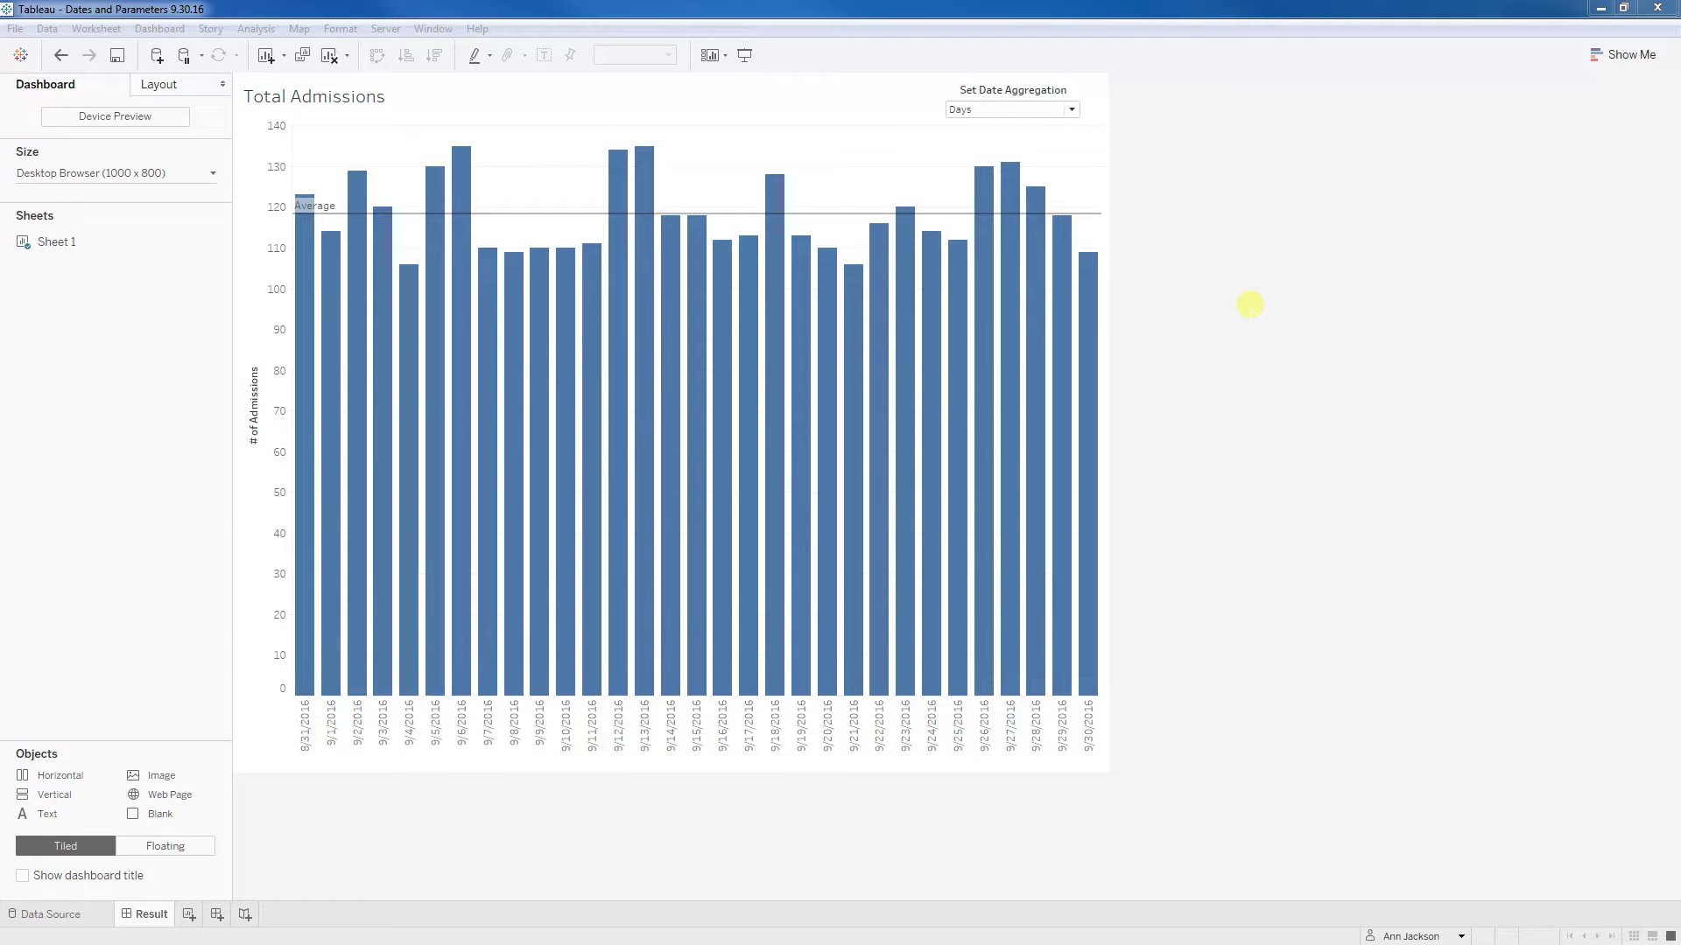
# - Switch the date aggregation to Weeks, then Months, then Days, and finally back to Months
pyautogui.click(1068, 110)
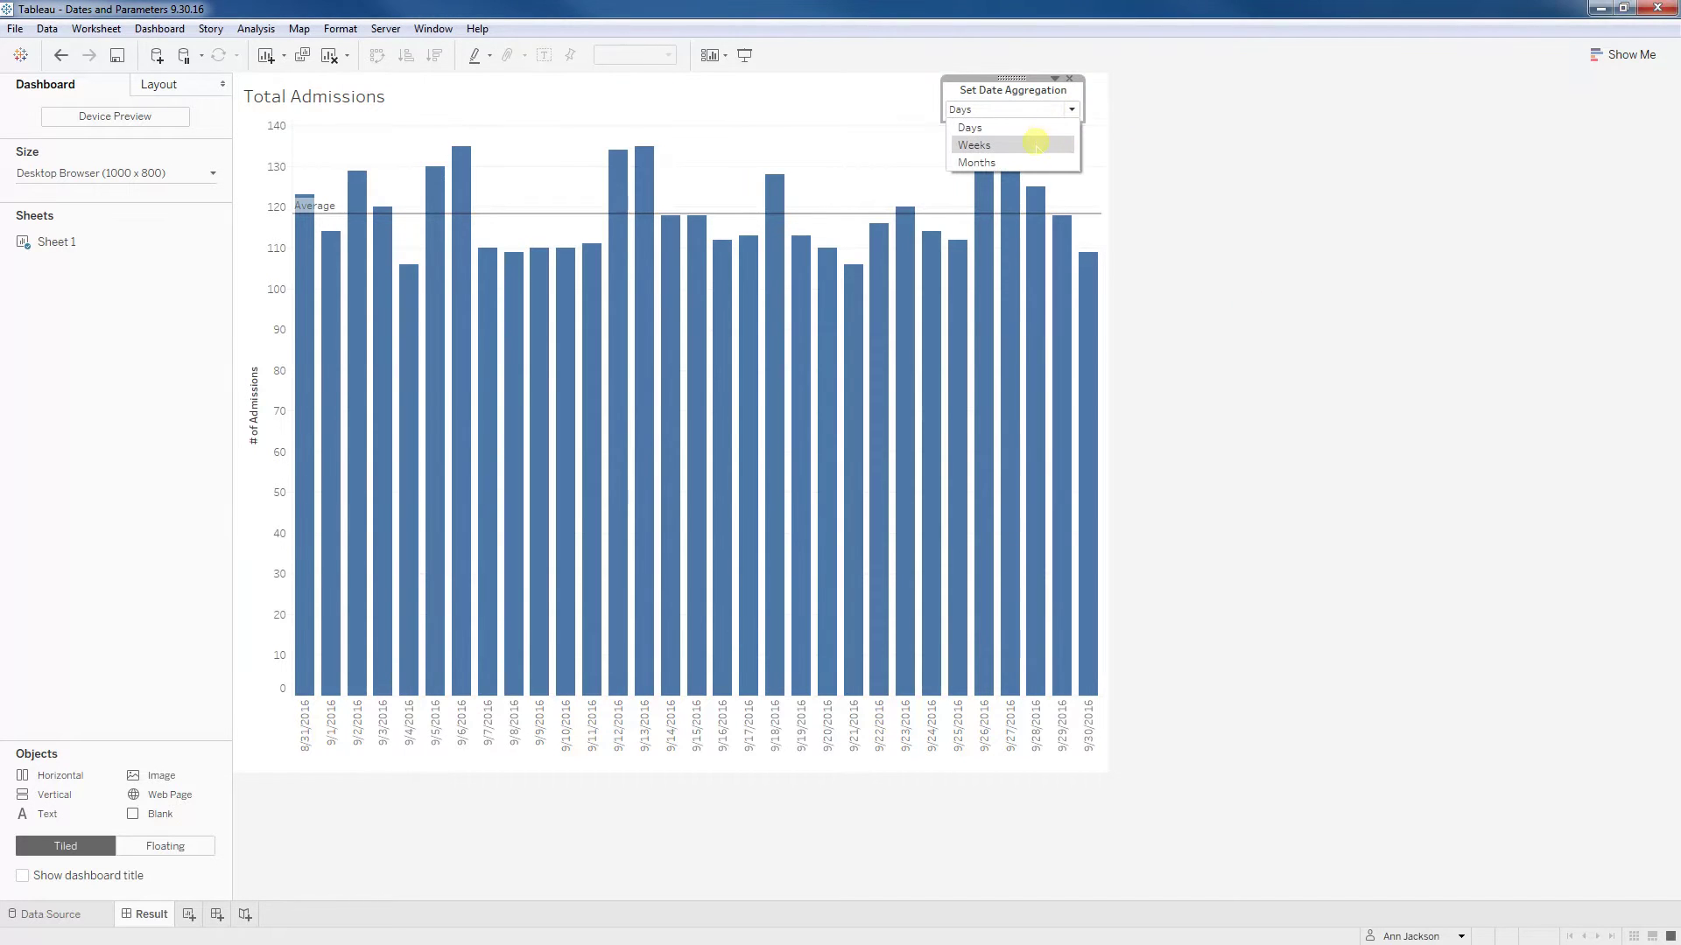
pyautogui.click(1036, 144)
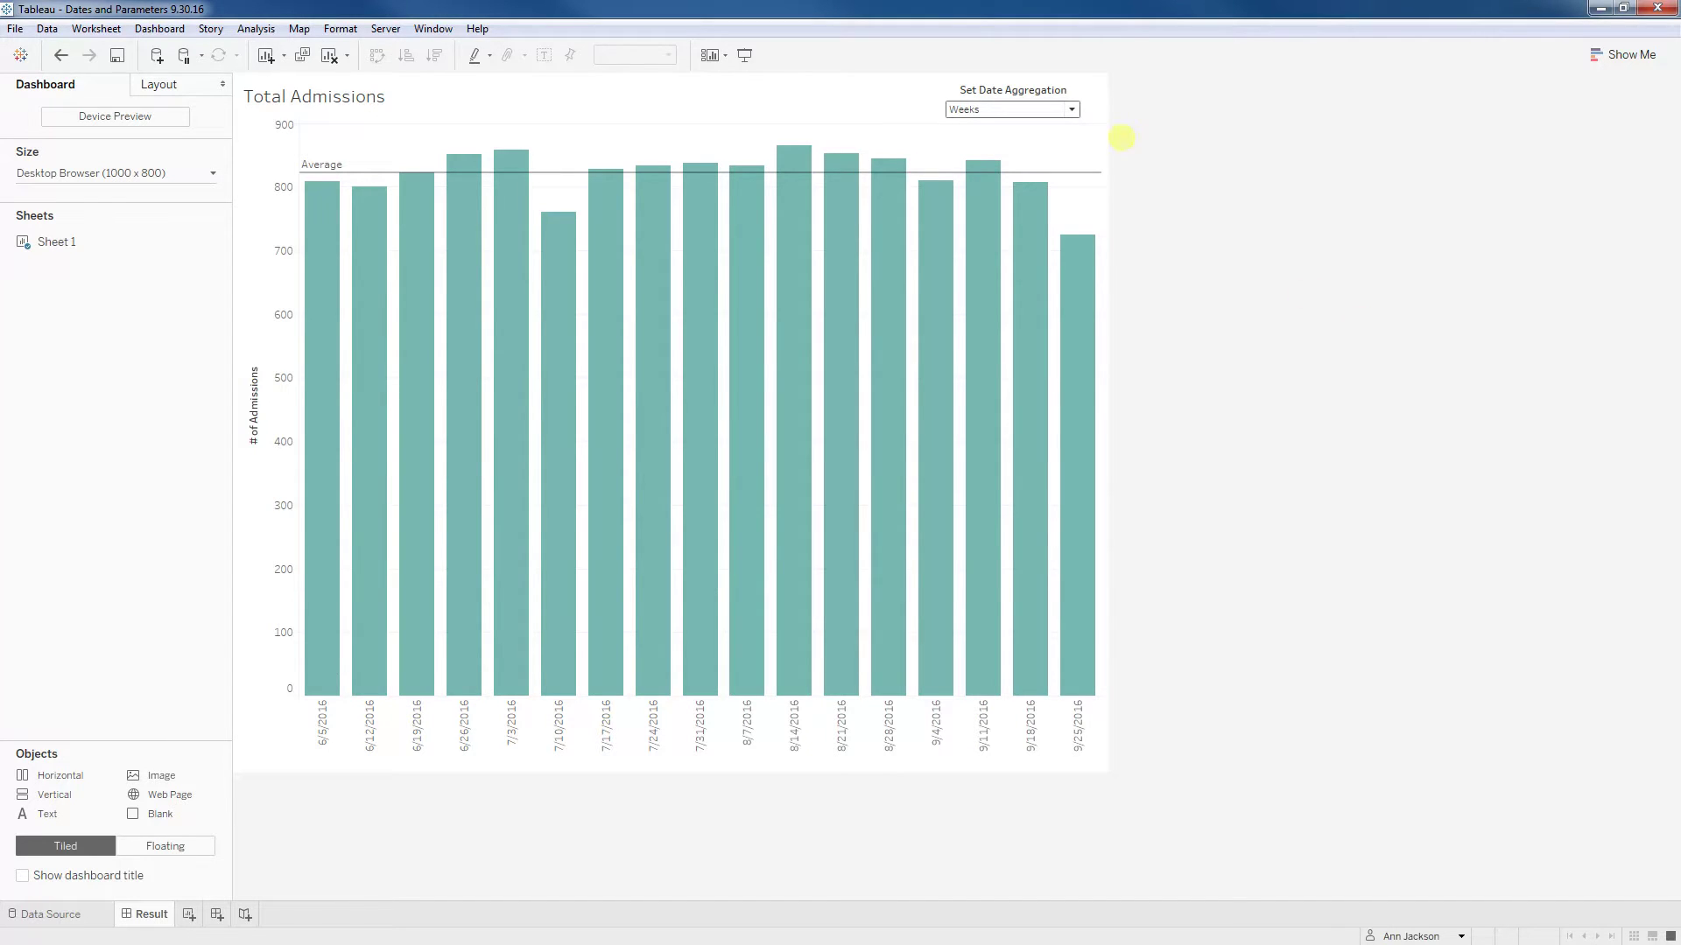
pyautogui.click(1070, 109)
pyautogui.click(1036, 160)
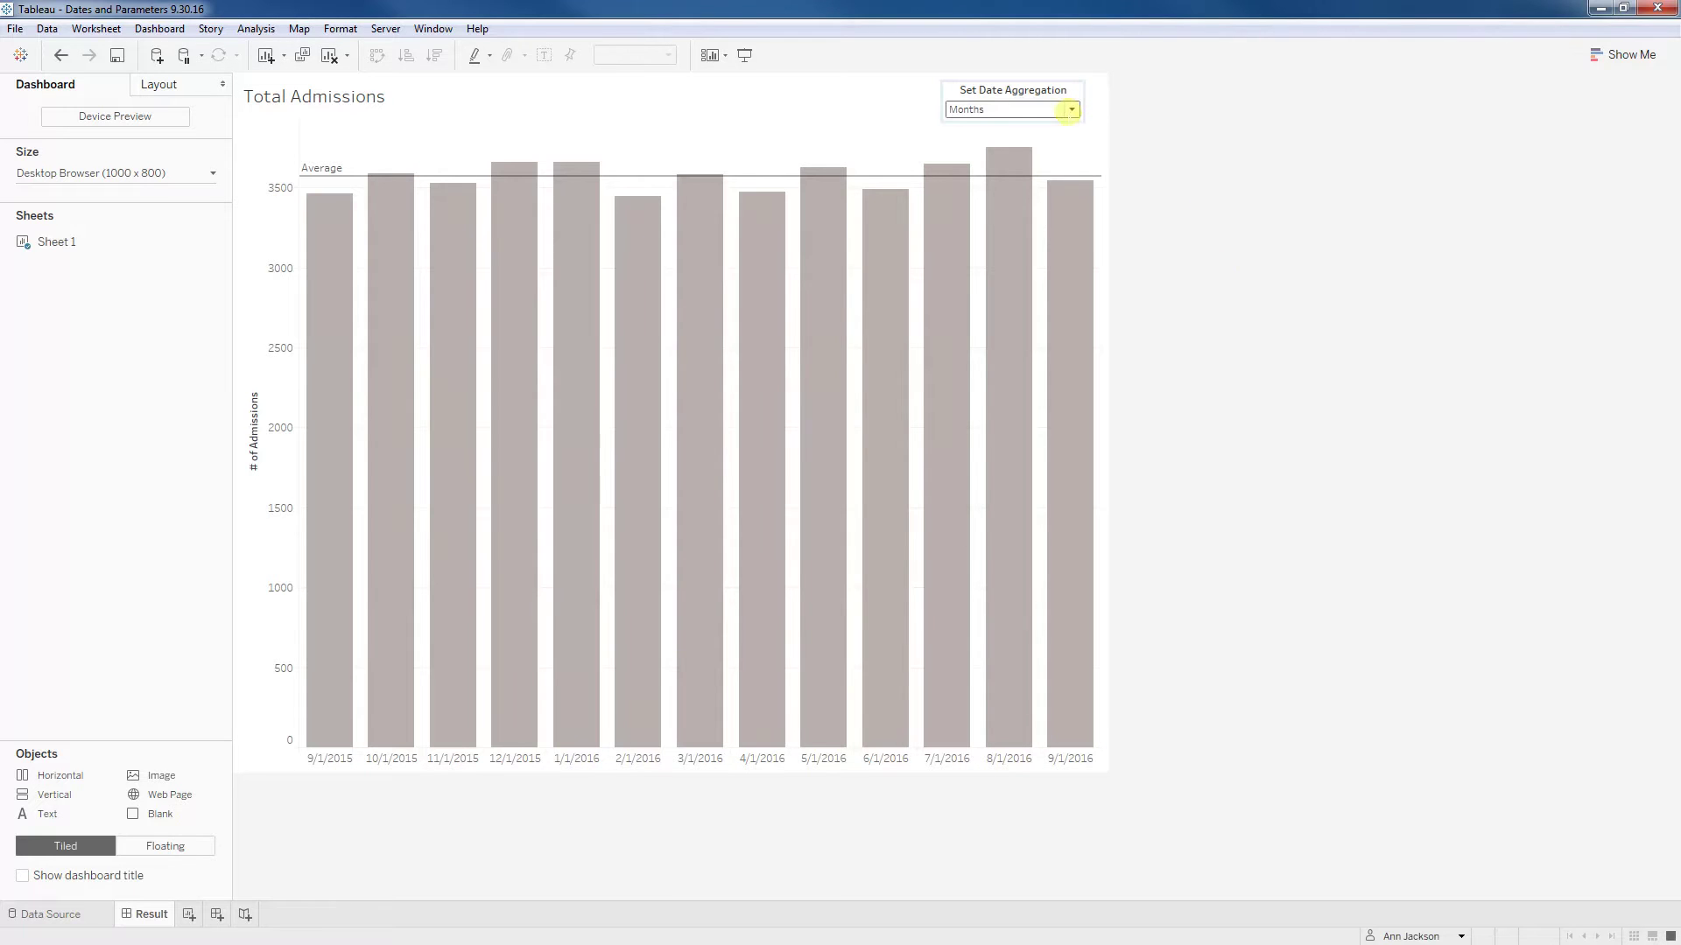
pyautogui.click(1072, 110)
pyautogui.click(1050, 142)
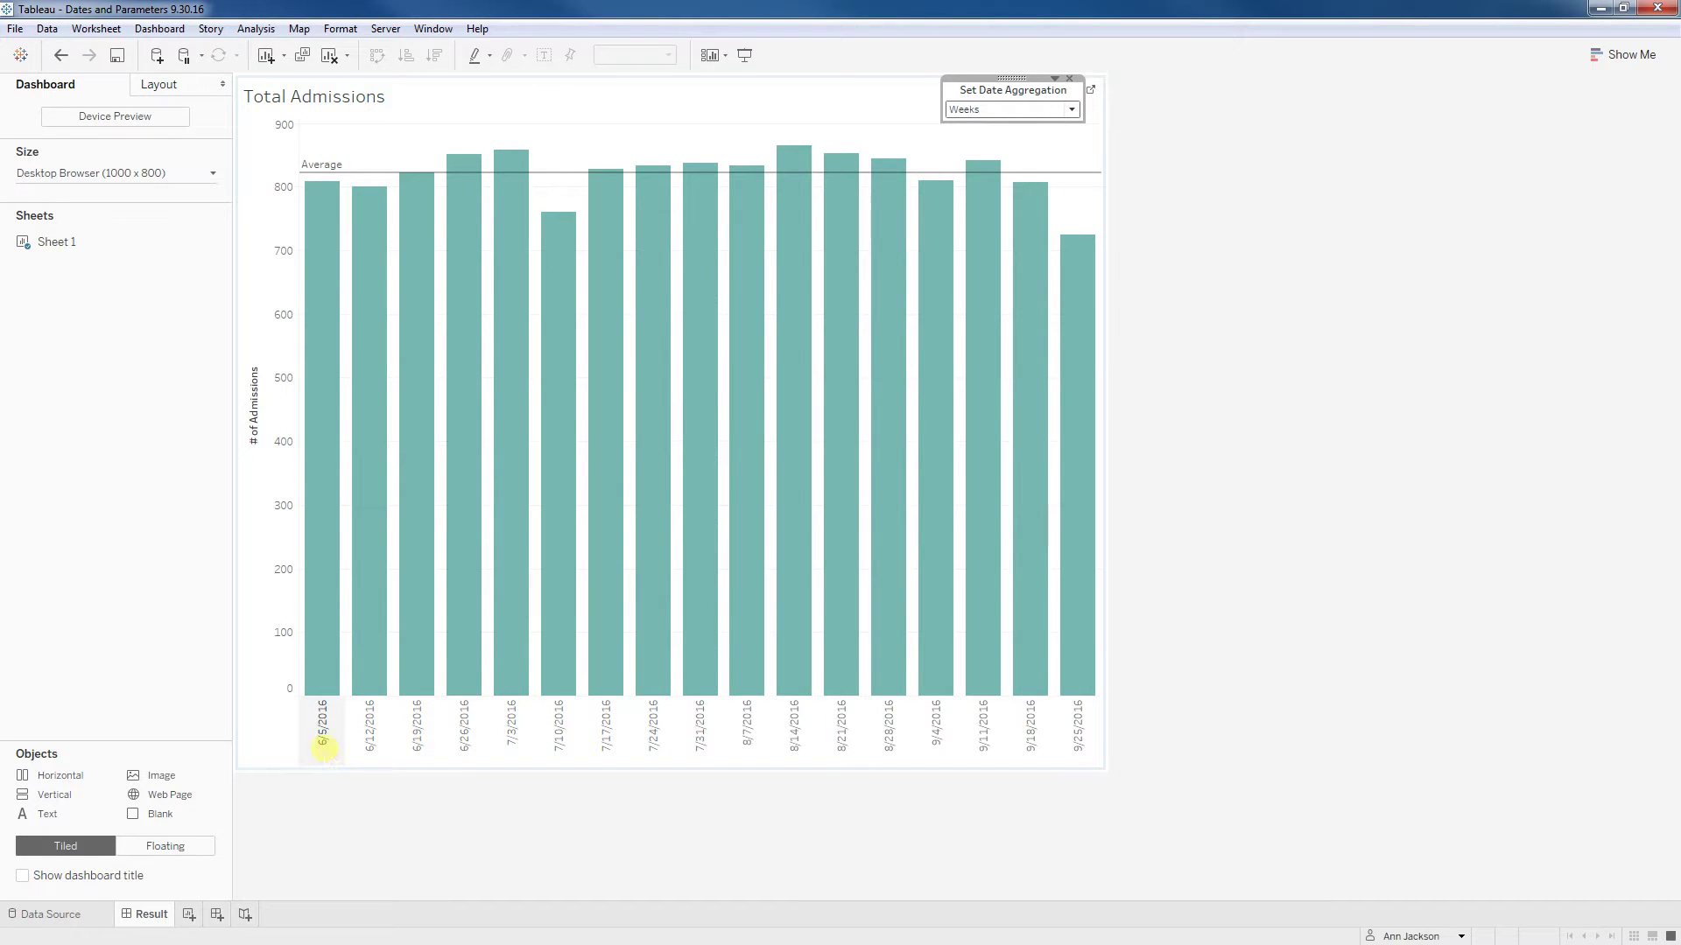
pyautogui.click(1013, 109)
pyautogui.click(995, 127)
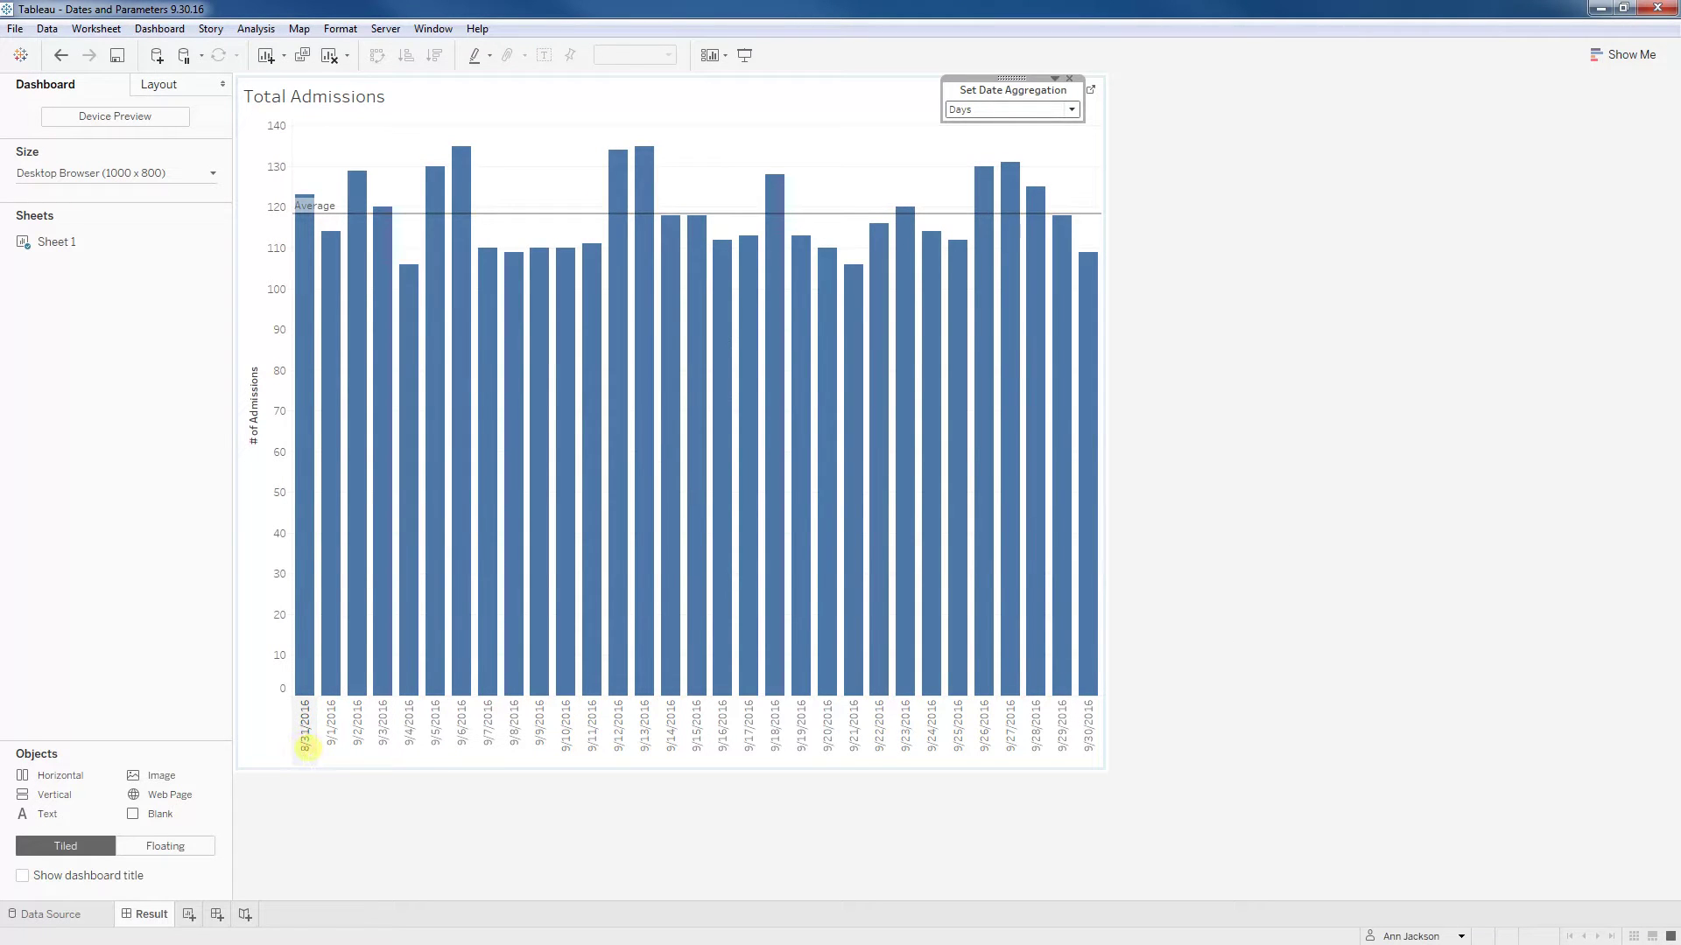
pyautogui.click(1011, 109)
pyautogui.click(974, 162)
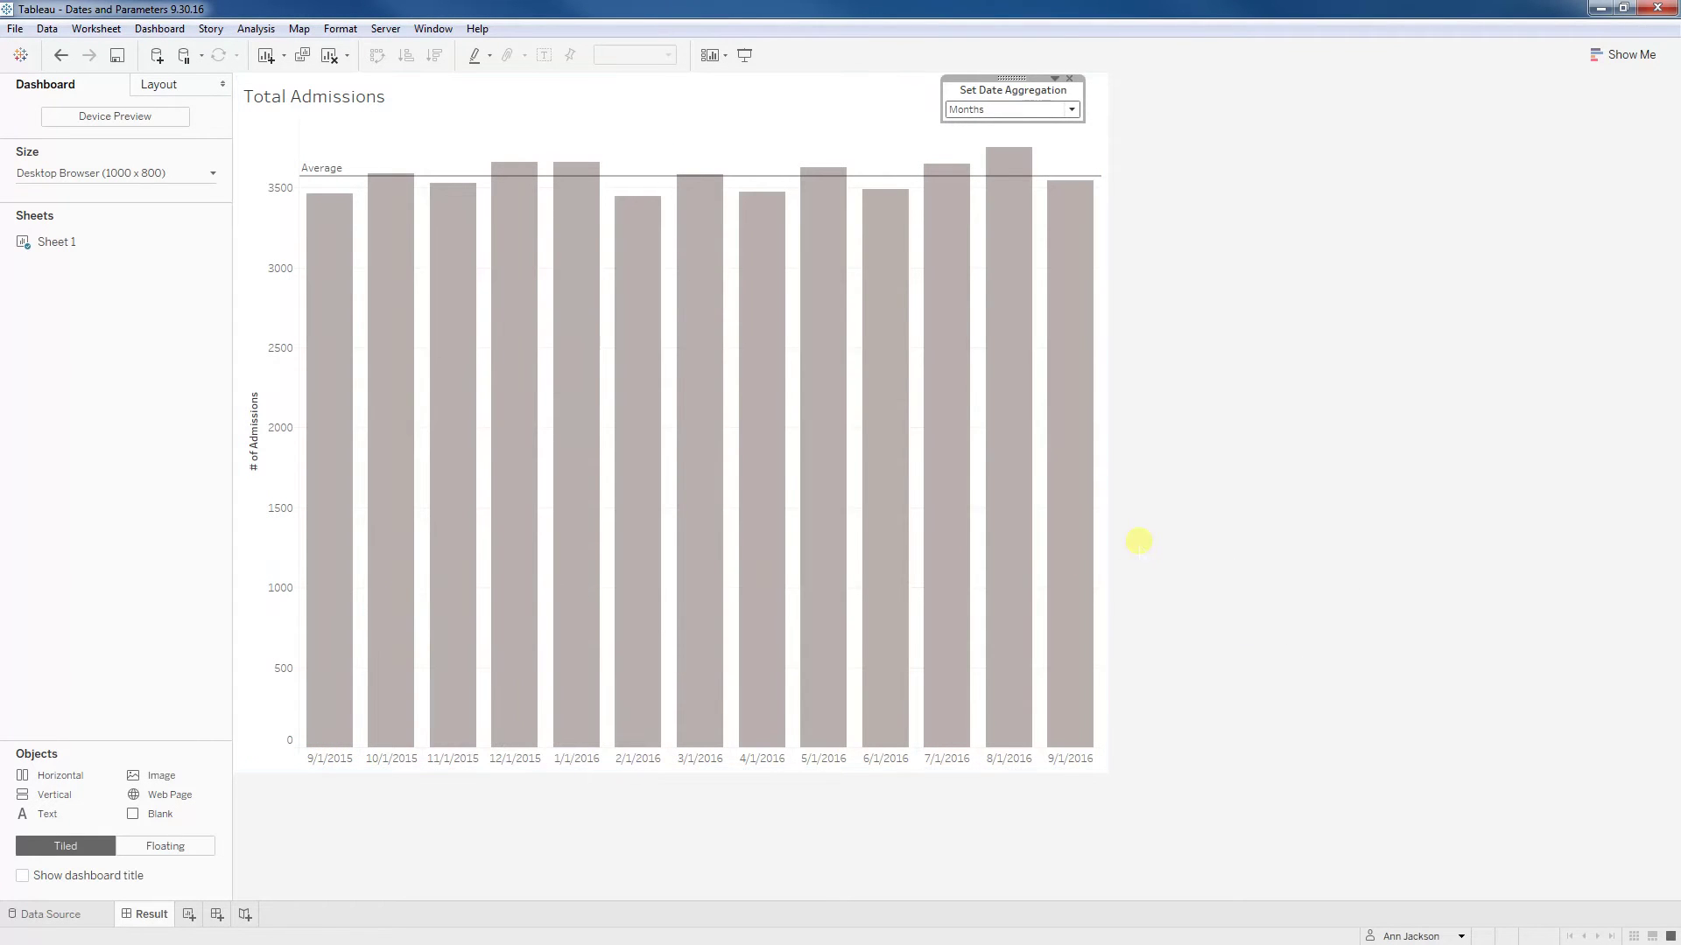
pyautogui.click(1280, 544)
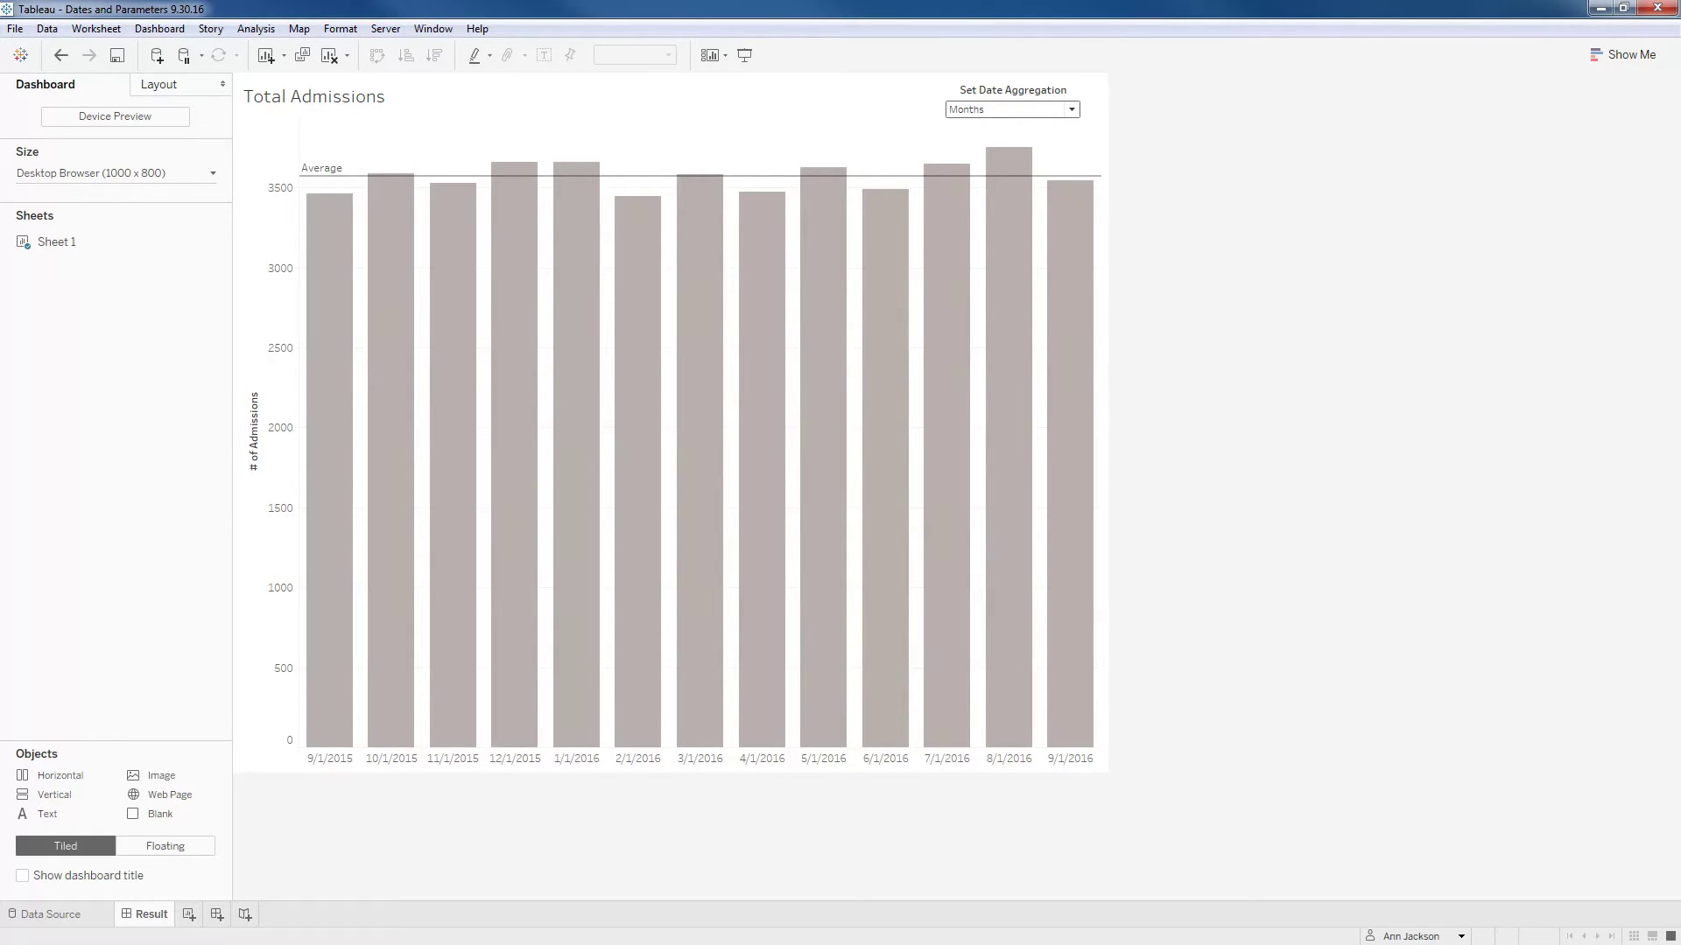
# - Open a new blank workbook, Book3, and maximize its window
pyautogui.hotkey('ctrl', 'n')
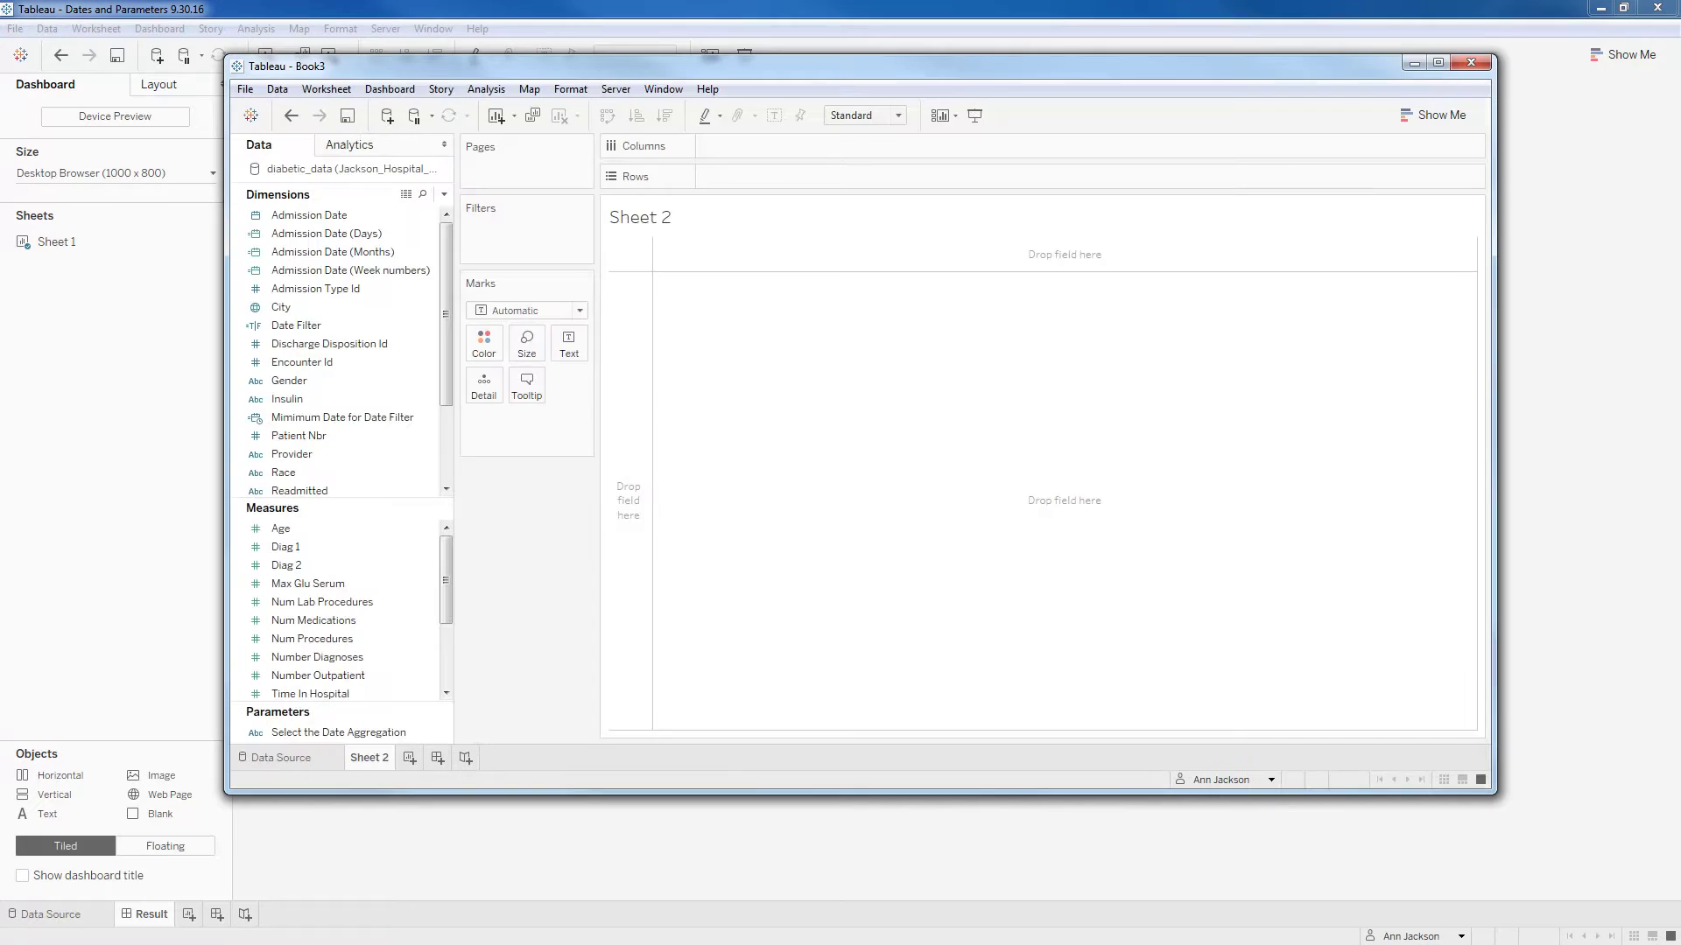
pyautogui.doubleClick(857, 68)
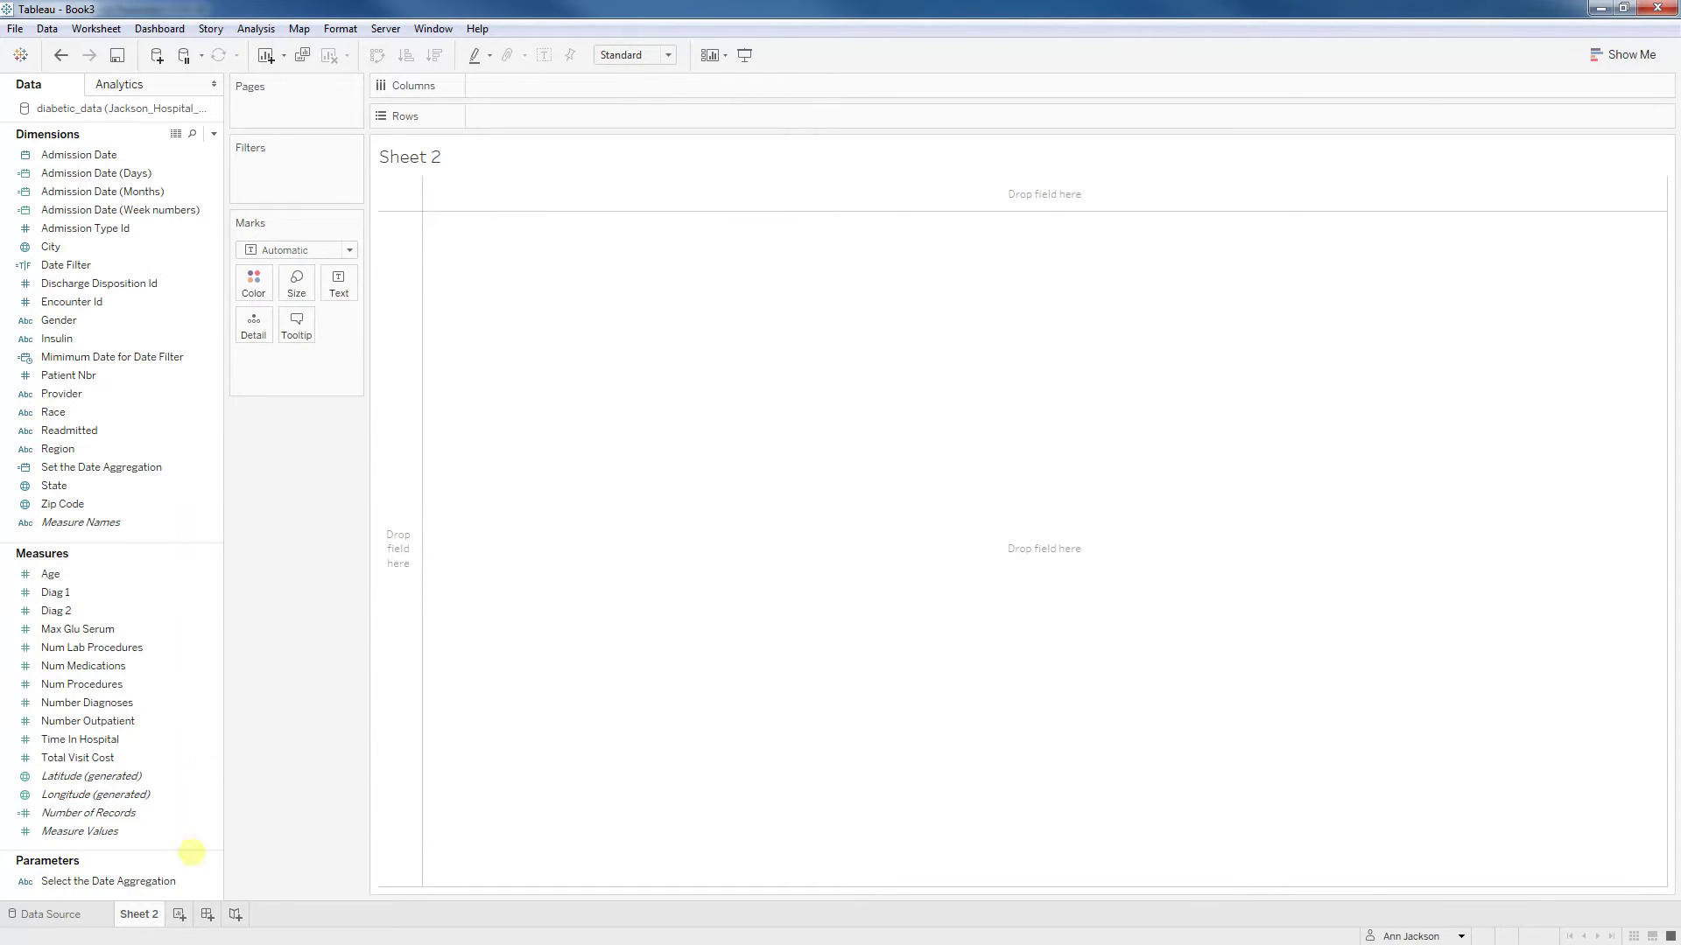
pyautogui.doubleClick(87, 813)
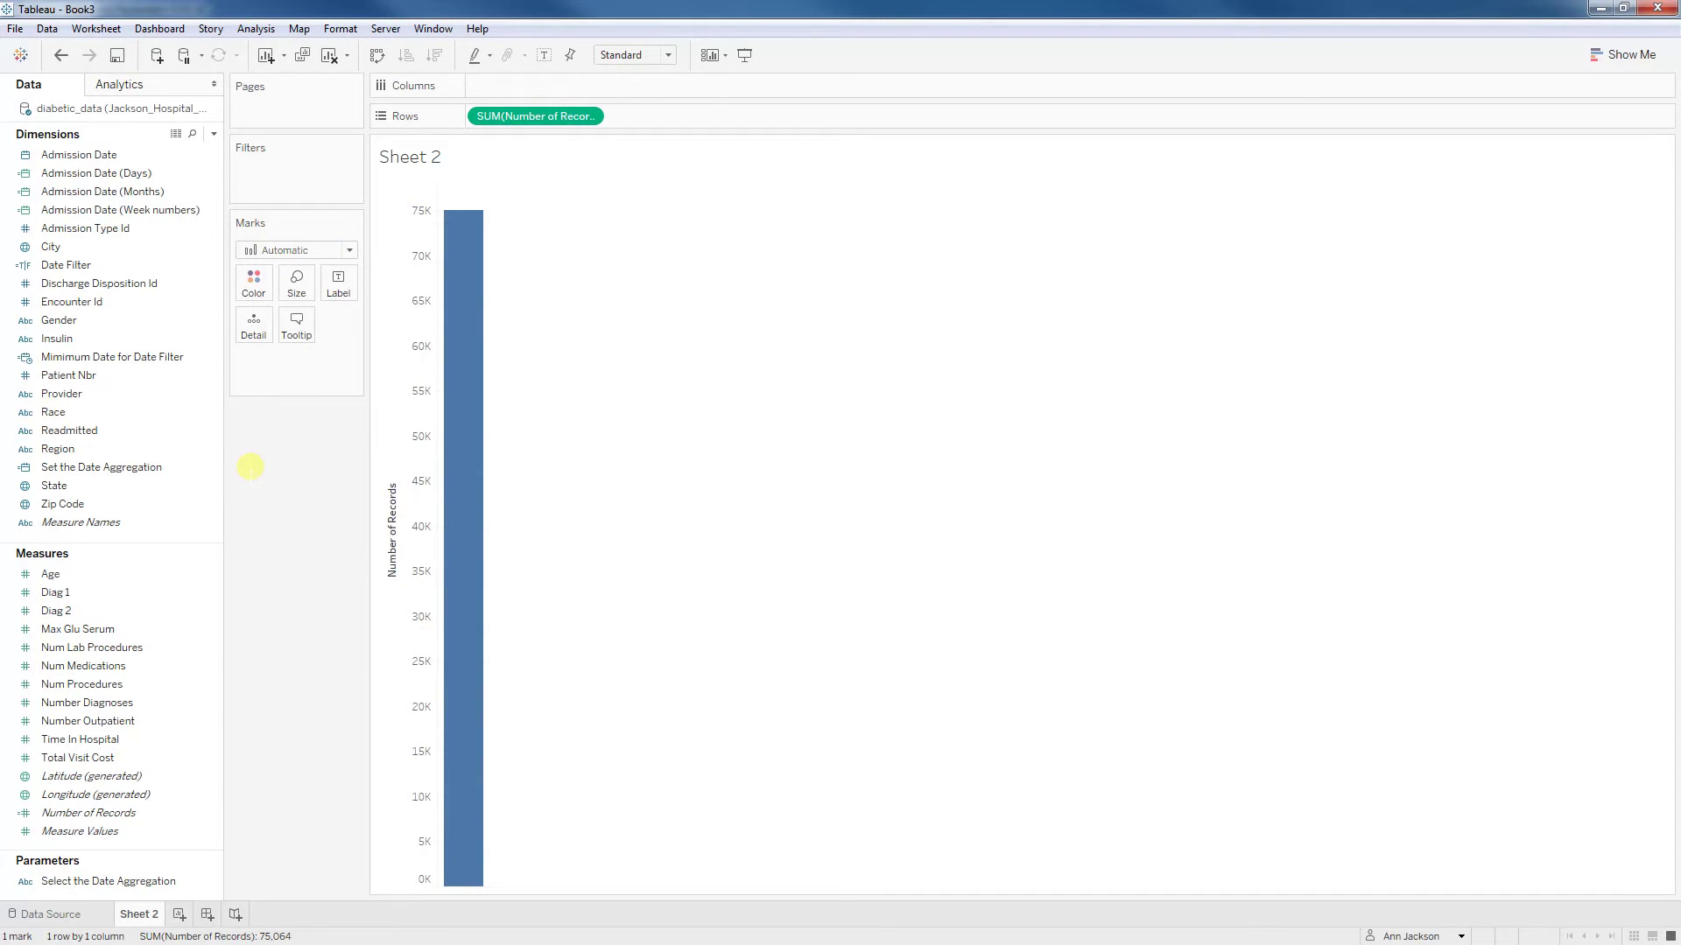
pyautogui.doubleClick(87, 155)
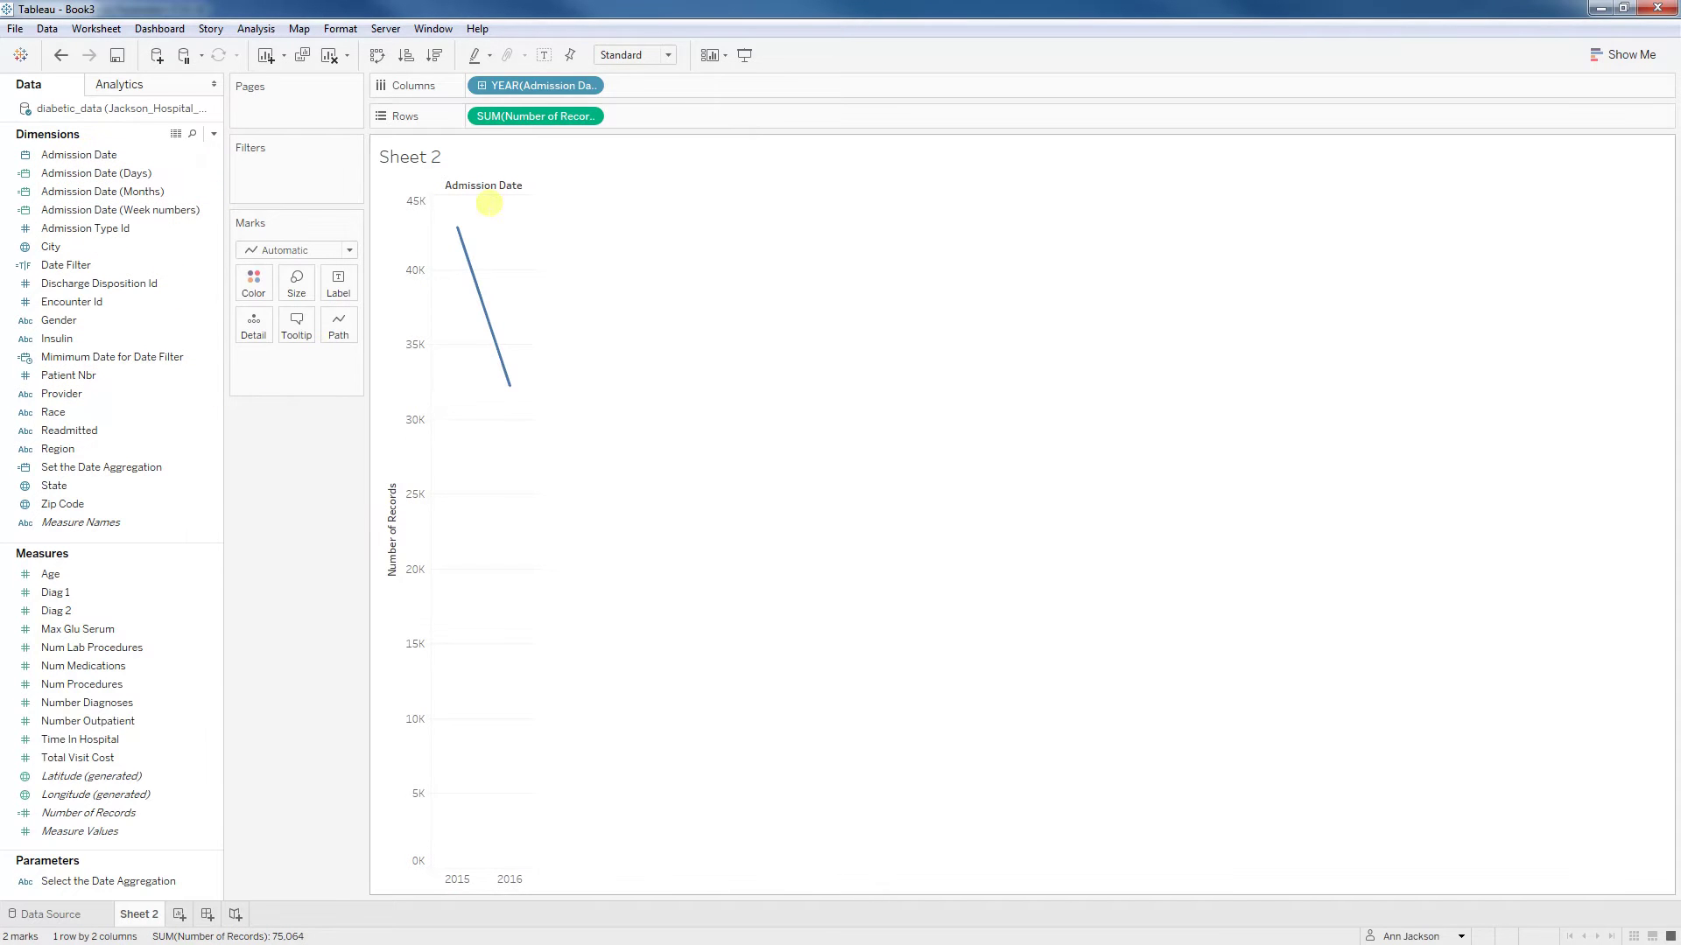
pyautogui.click(481, 85)
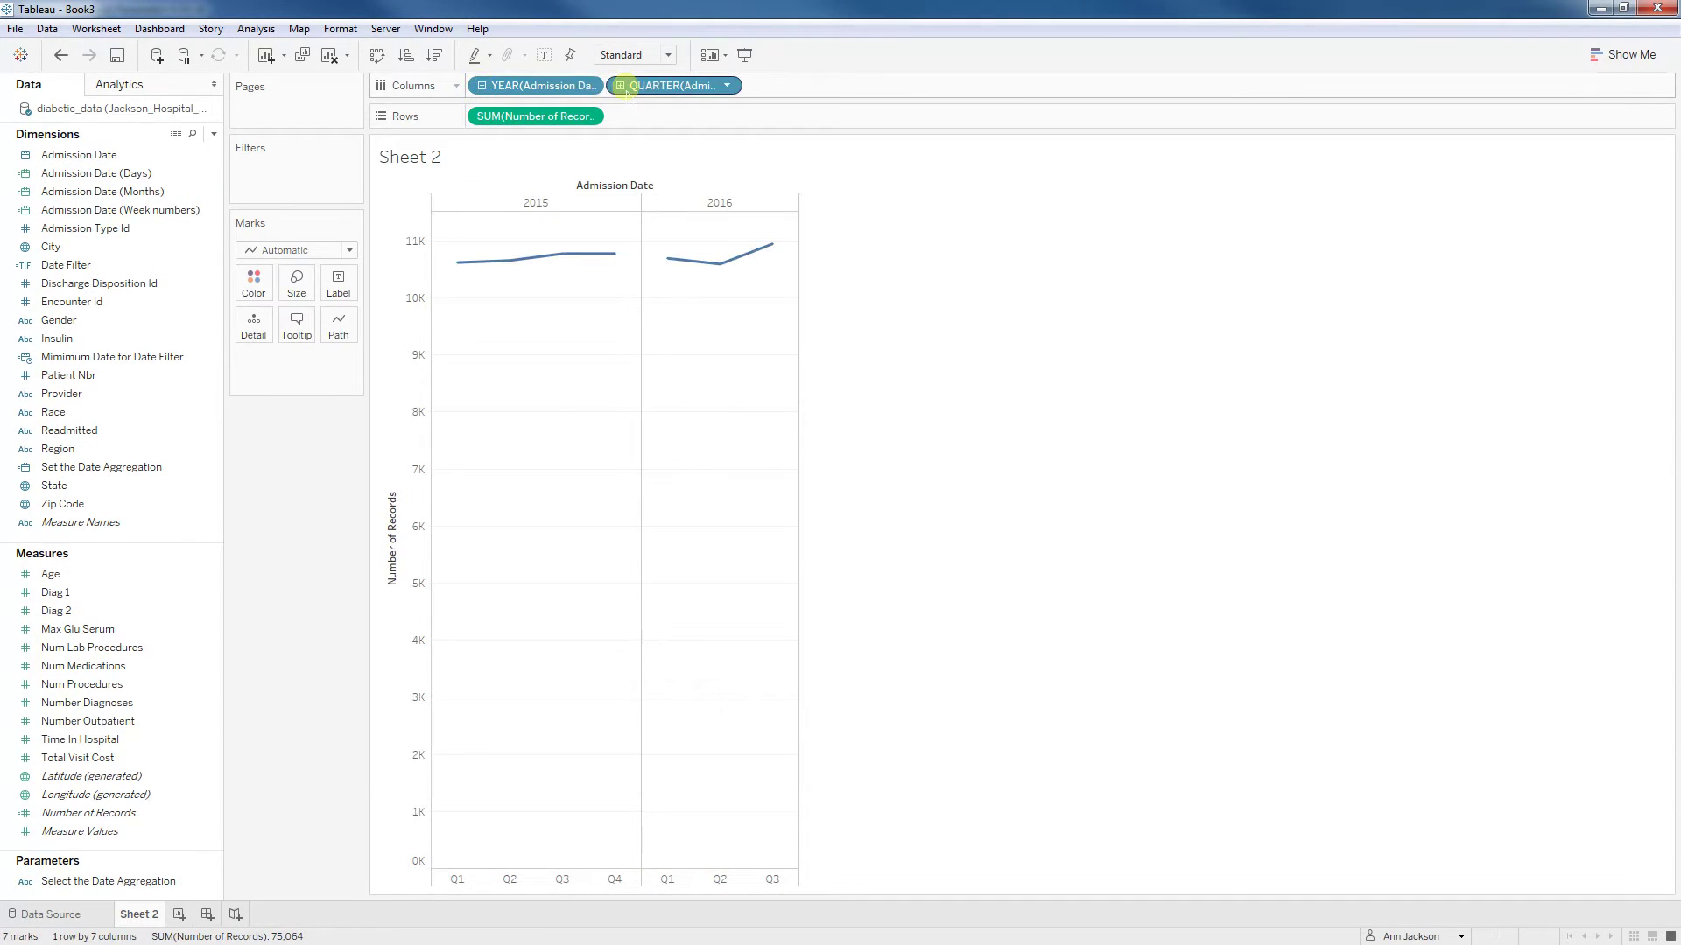
pyautogui.click(619, 85)
pyautogui.click(758, 85)
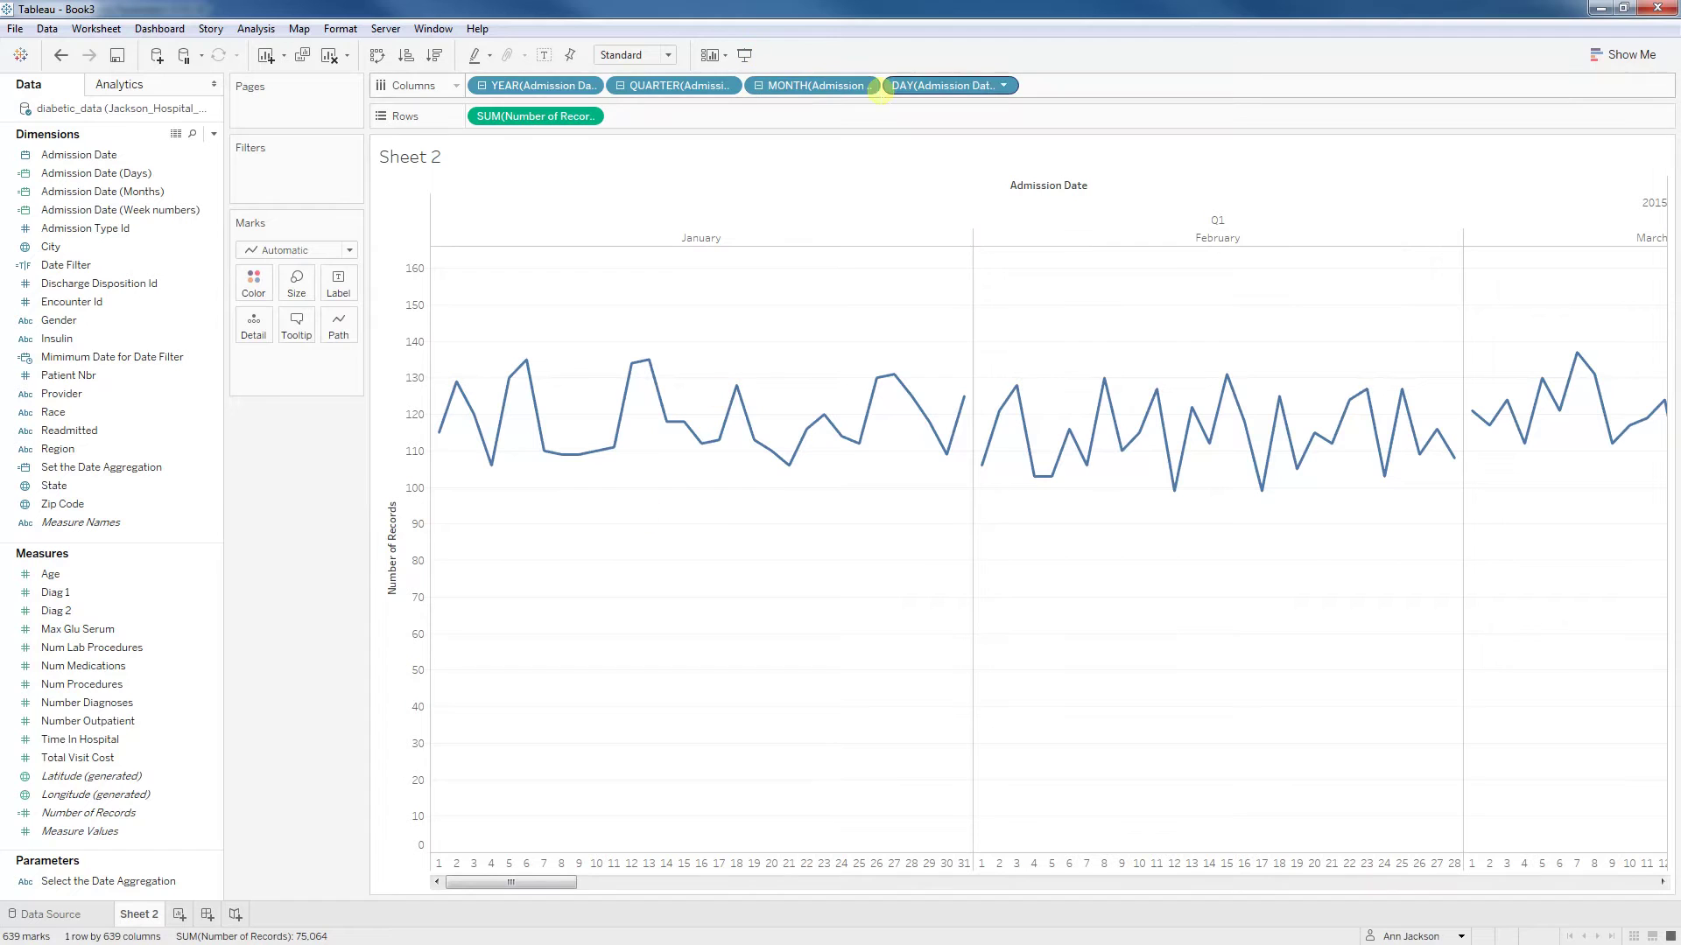
pyautogui.moveTo(552, 883); pyautogui.dragTo(469, 878)
pyautogui.click(480, 84)
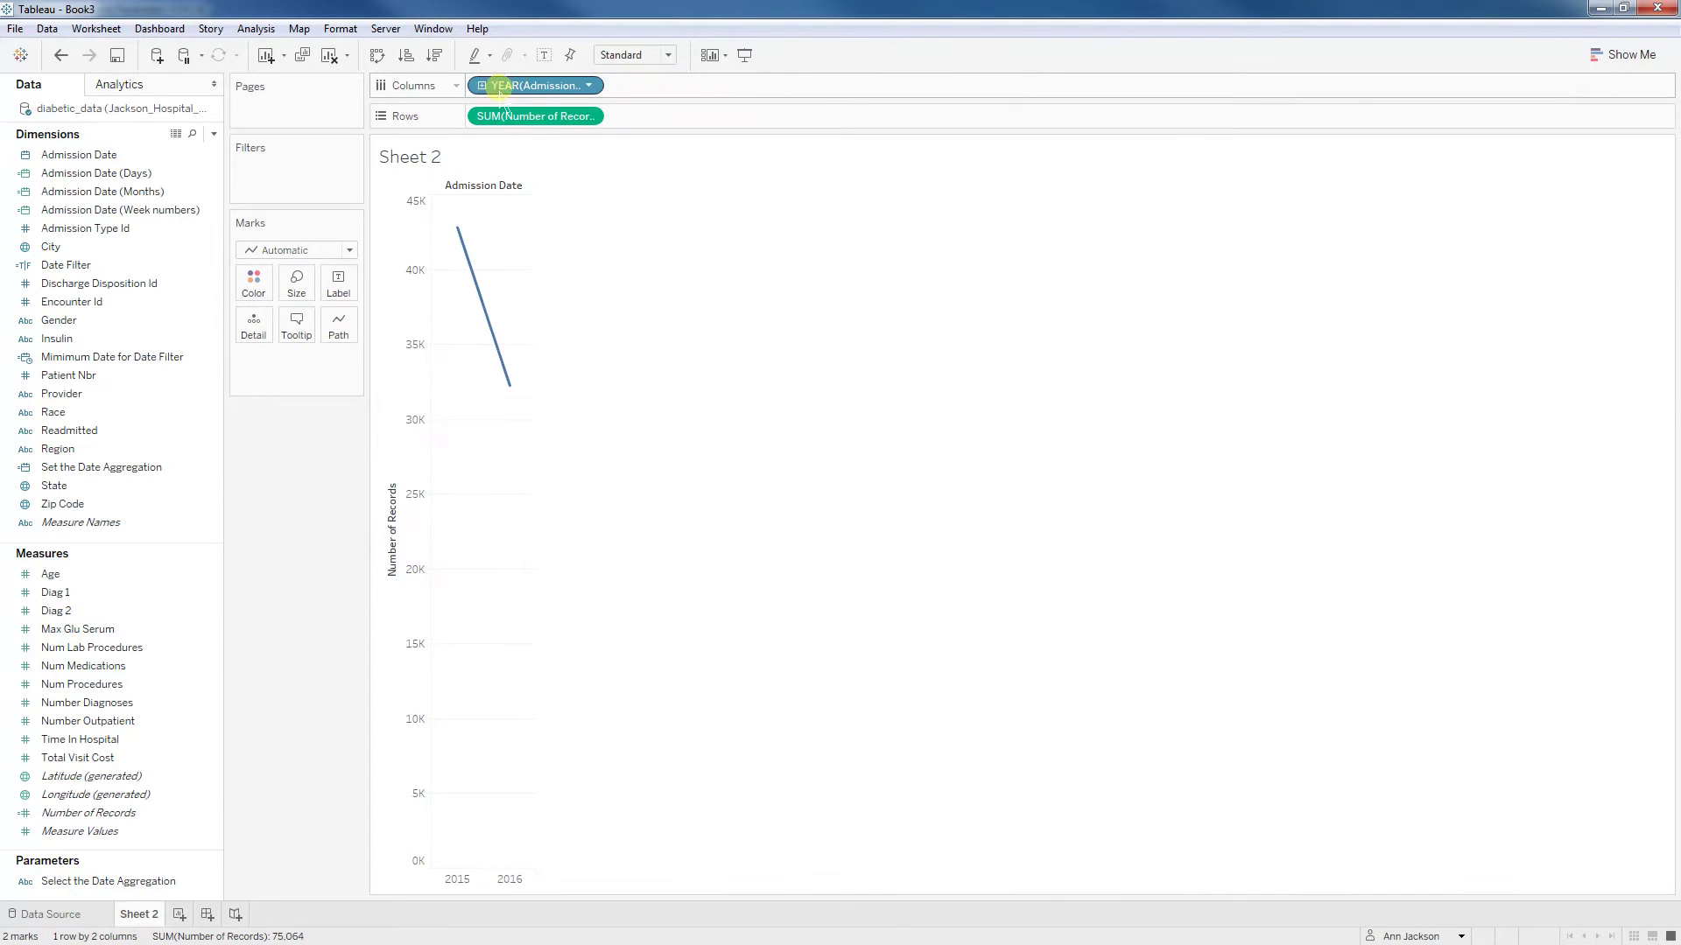
pyautogui.rightClick(512, 87)
pyautogui.click(566, 605)
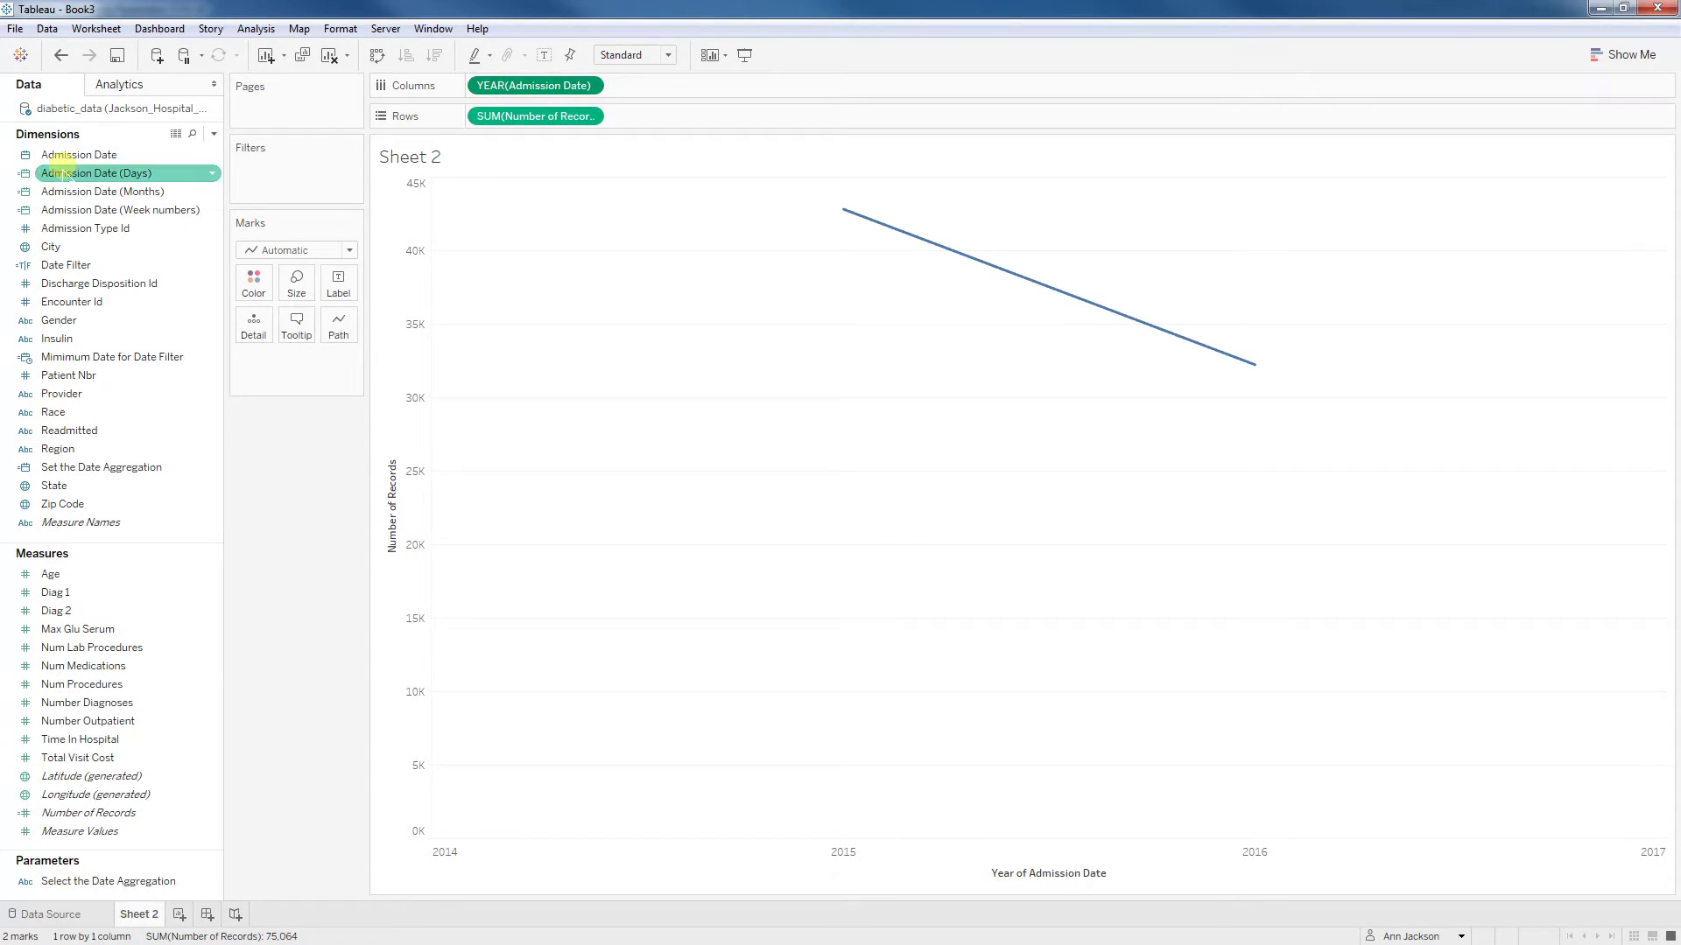
pyautogui.moveTo(79, 154); pyautogui.dragTo(292, 473)
pyautogui.click(588, 85)
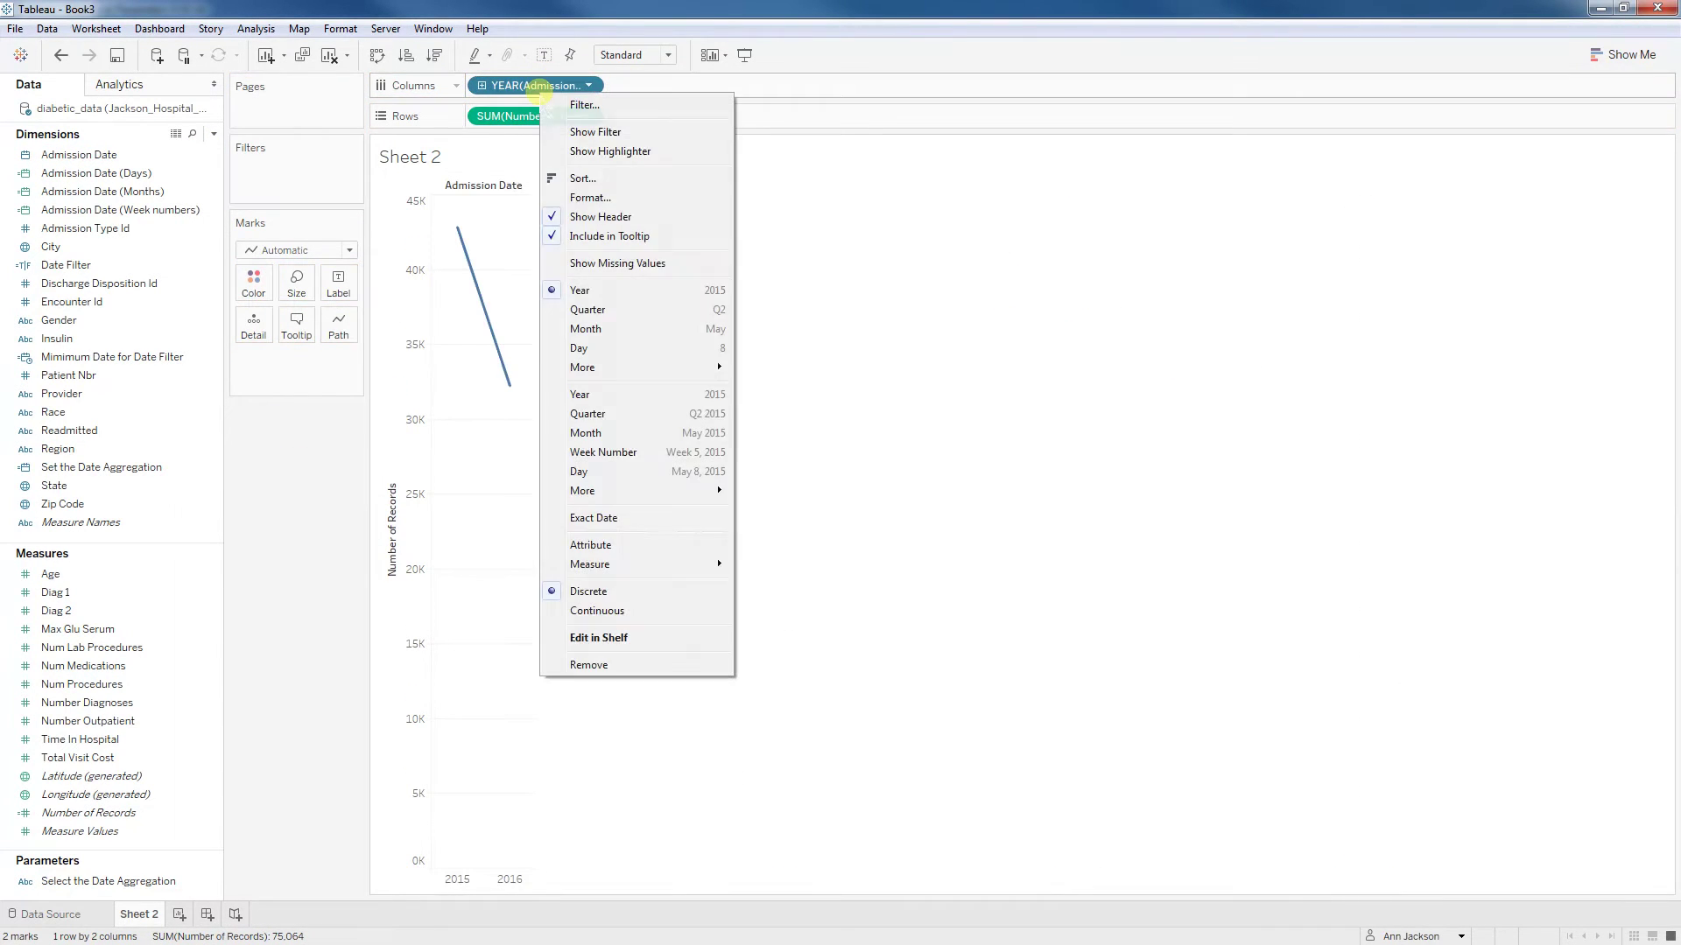
pyautogui.click(597, 610)
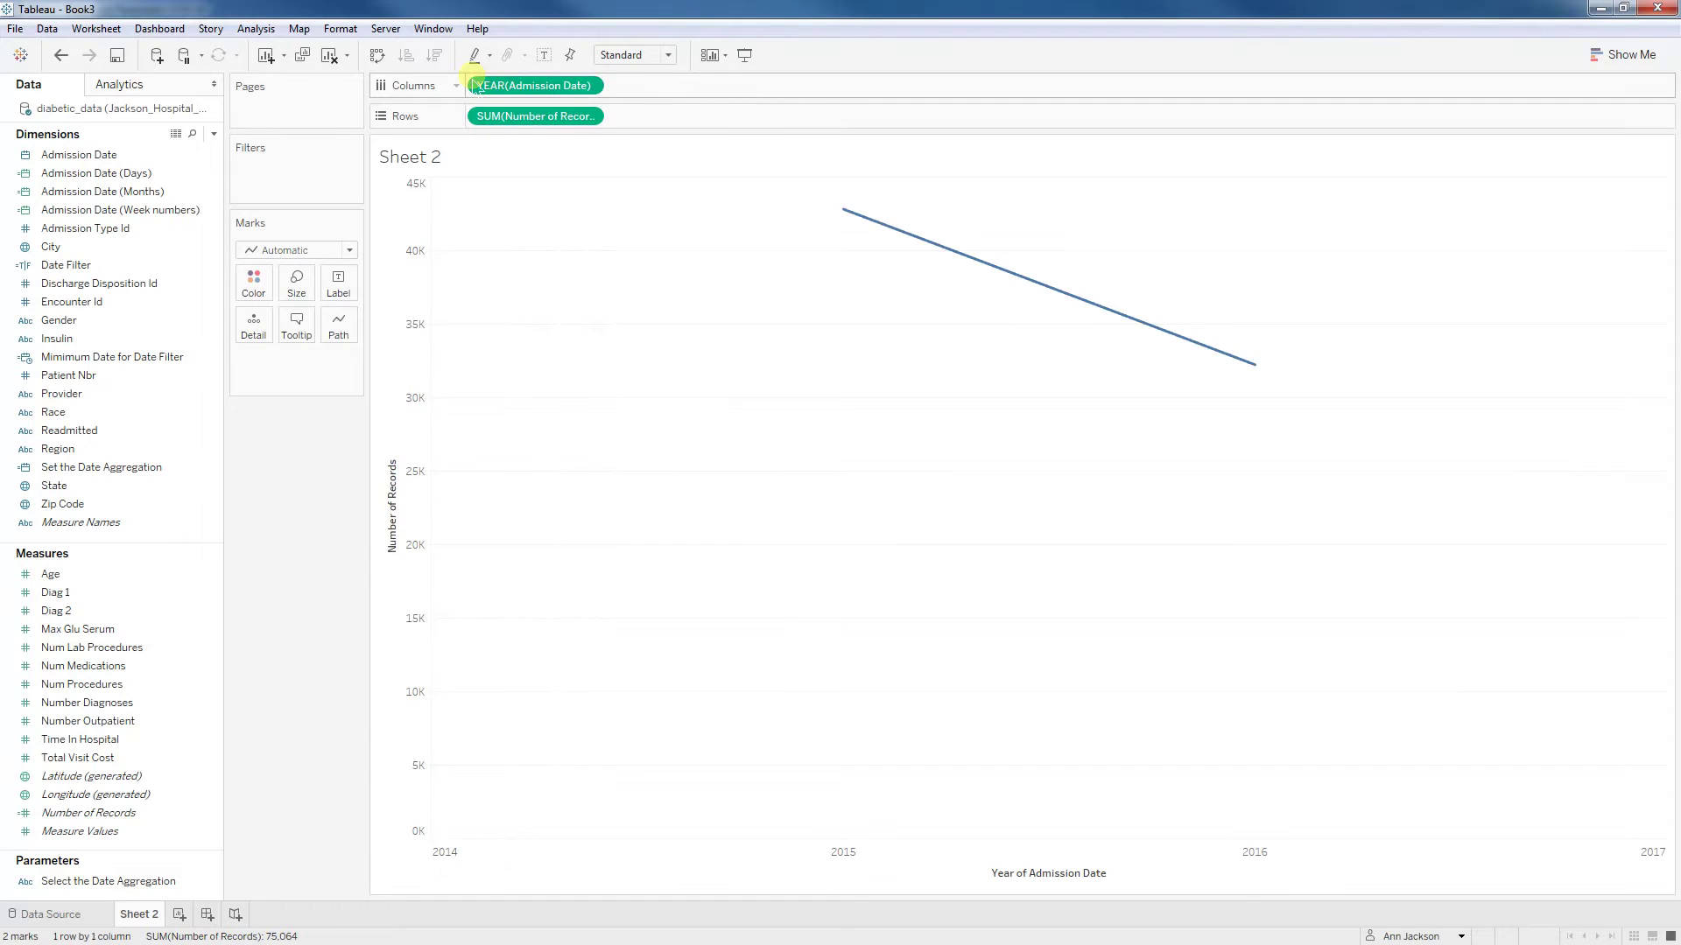
pyautogui.click(60, 55)
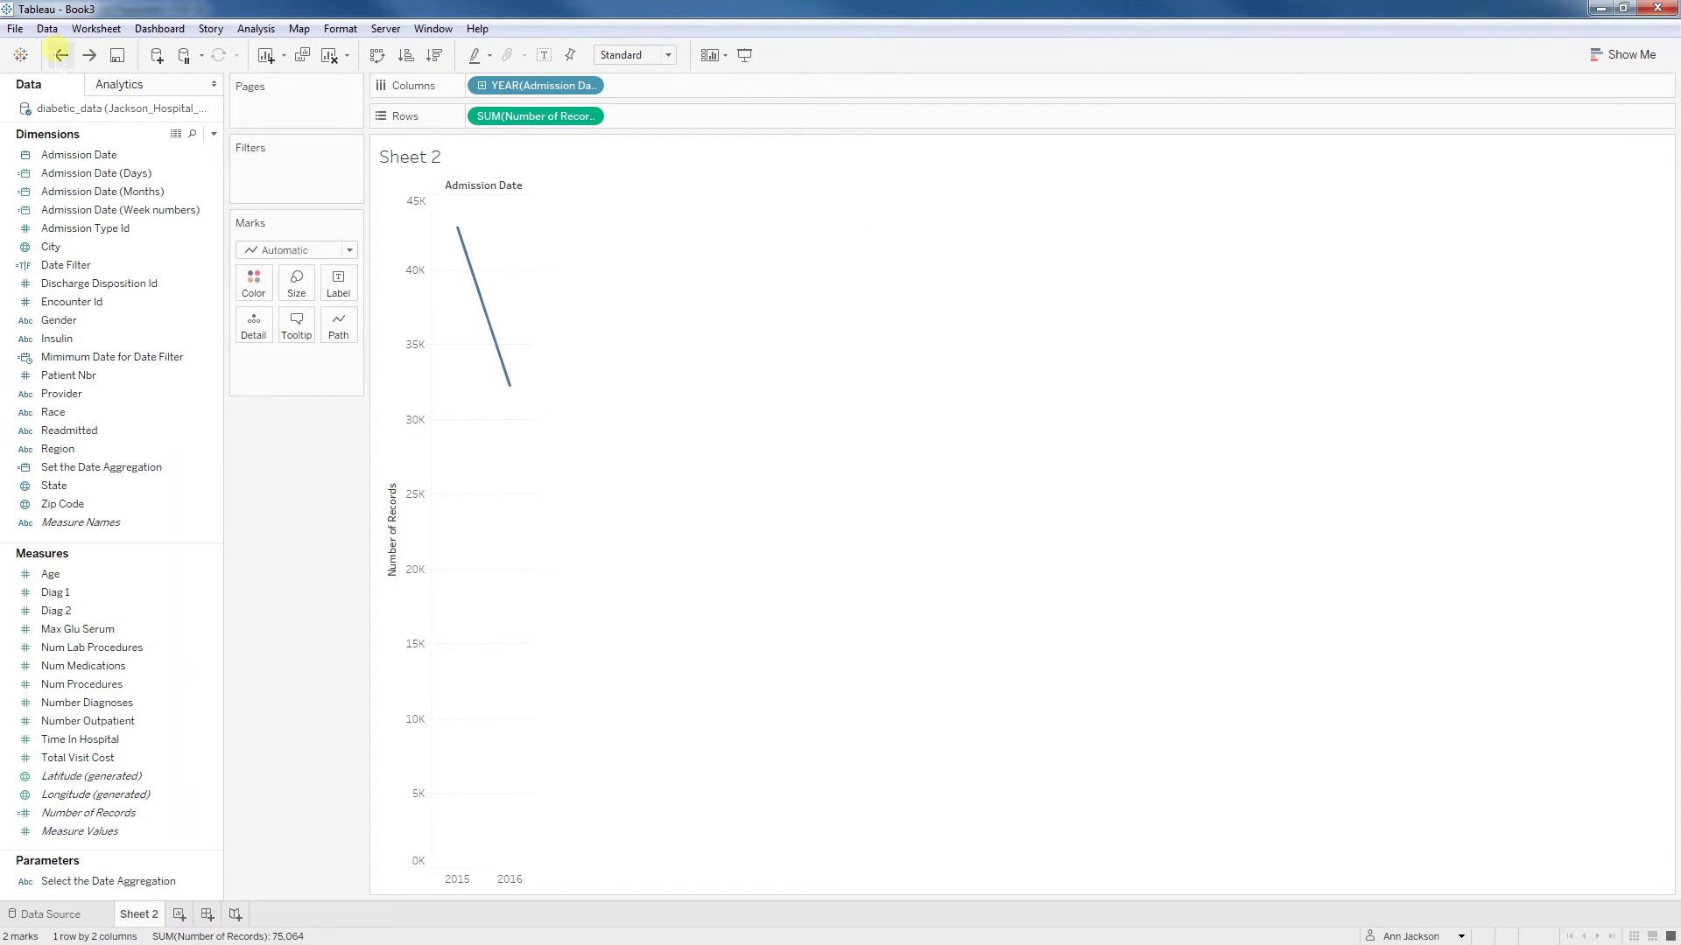
pyautogui.click(329, 55)
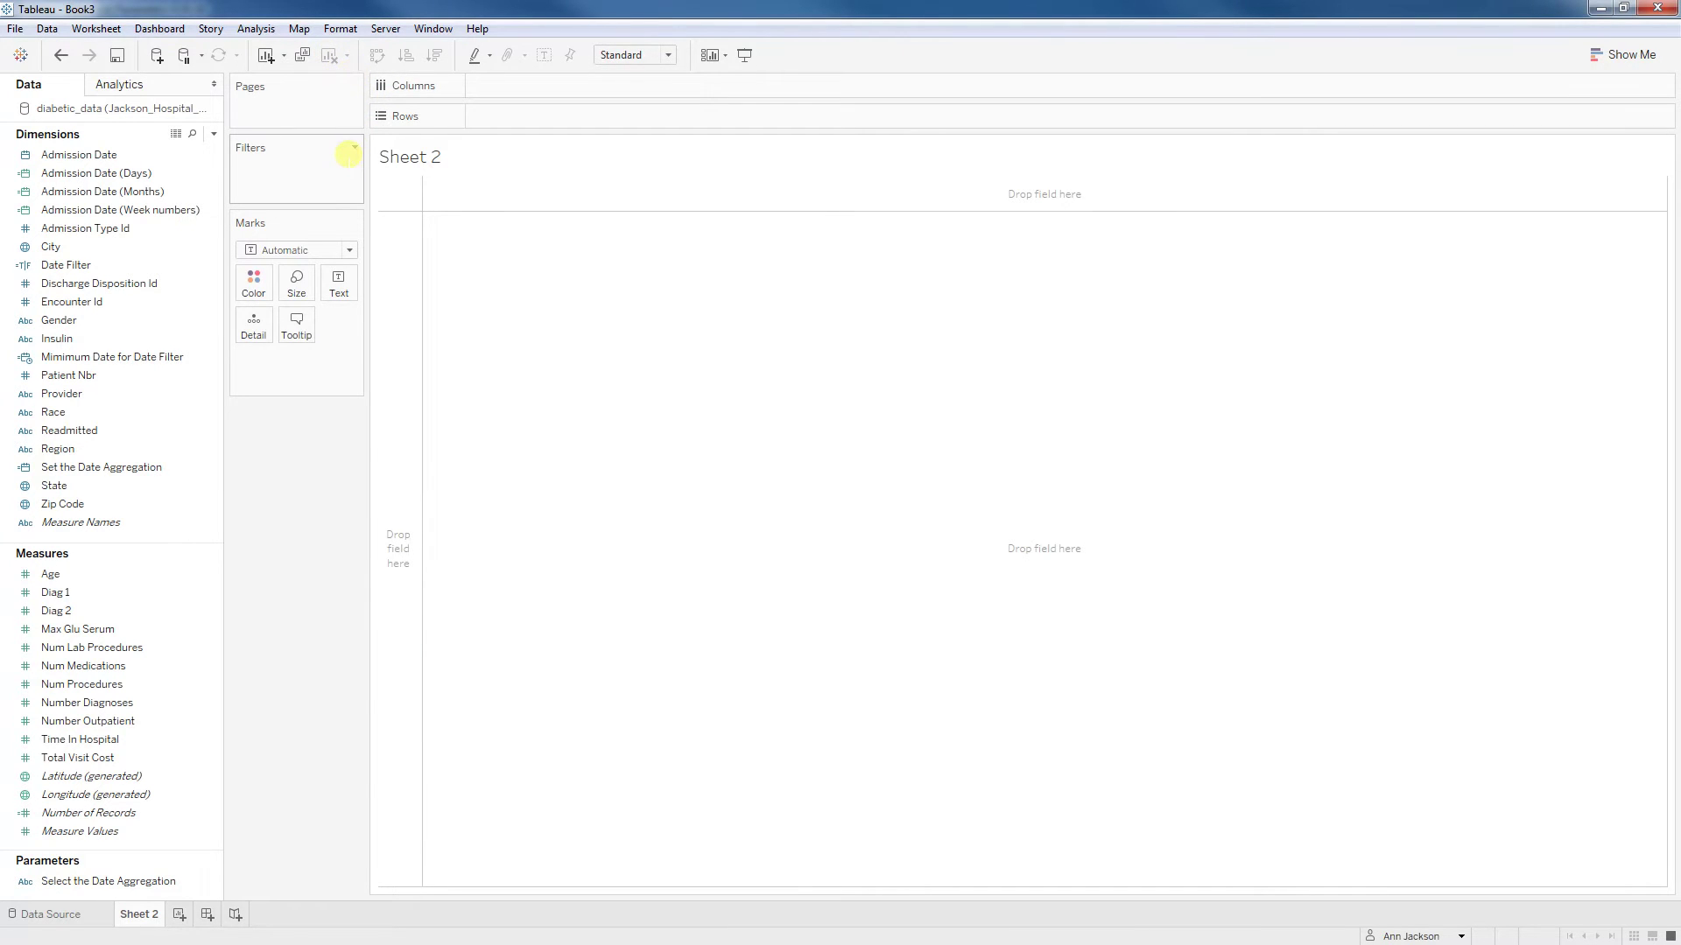
# - Start a custom date from Admission Date, leave Detail at Exact Date, and close the dialog
pyautogui.rightClick(97, 154)
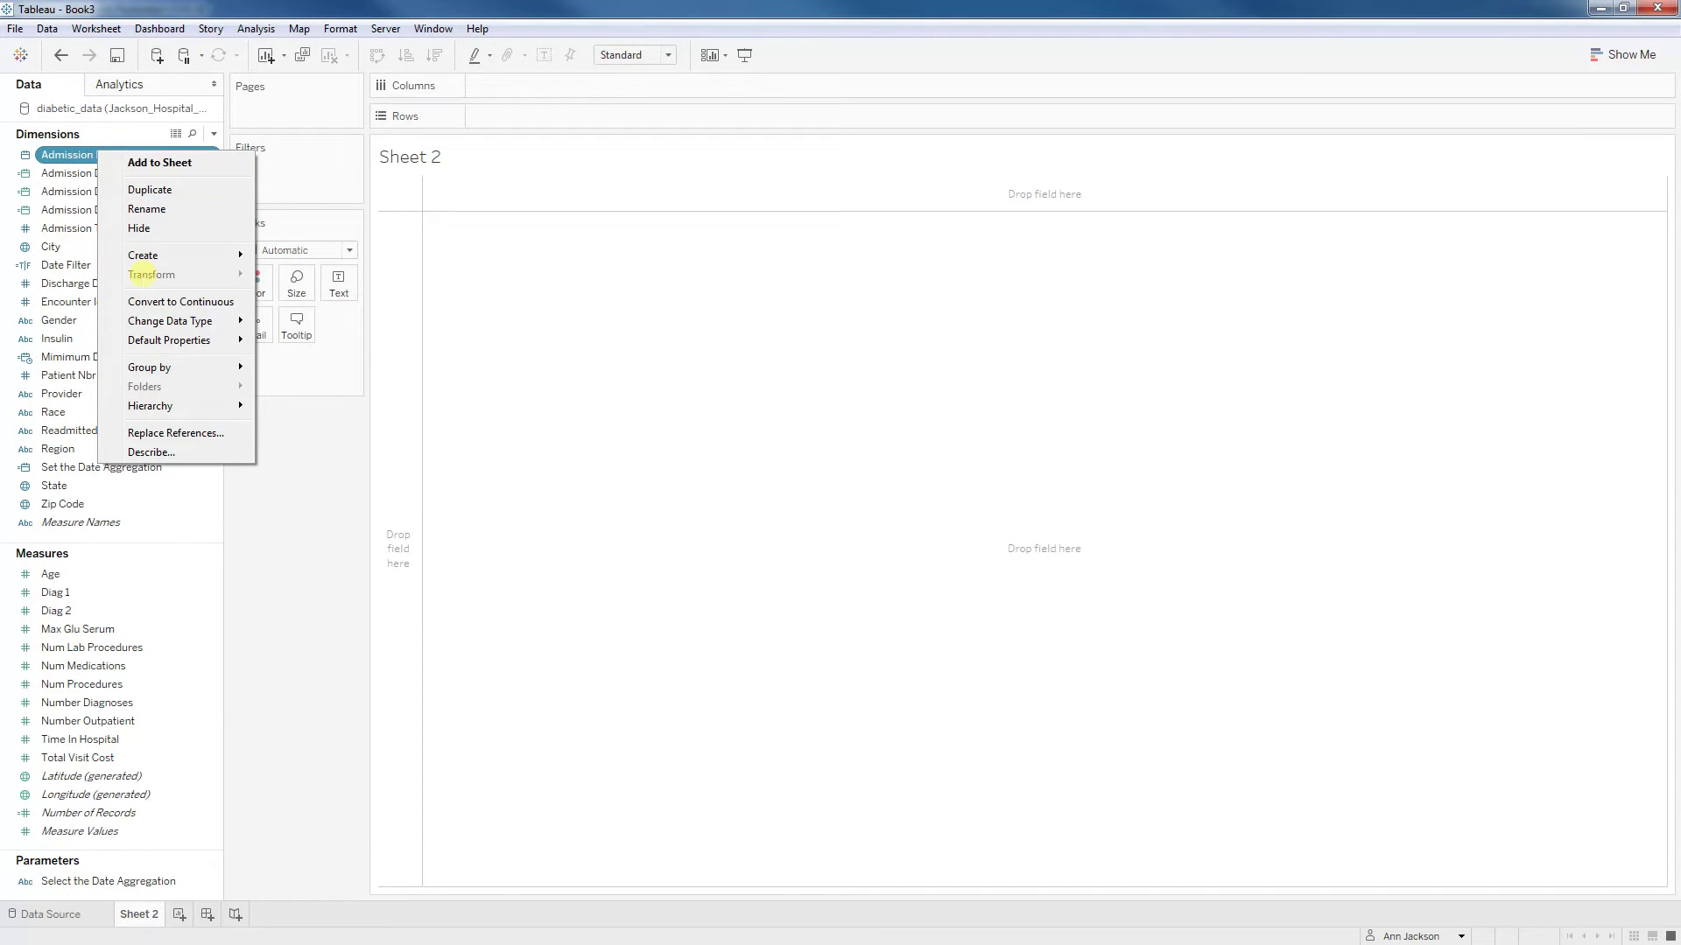
pyautogui.moveTo(149, 255)
pyautogui.click(308, 333)
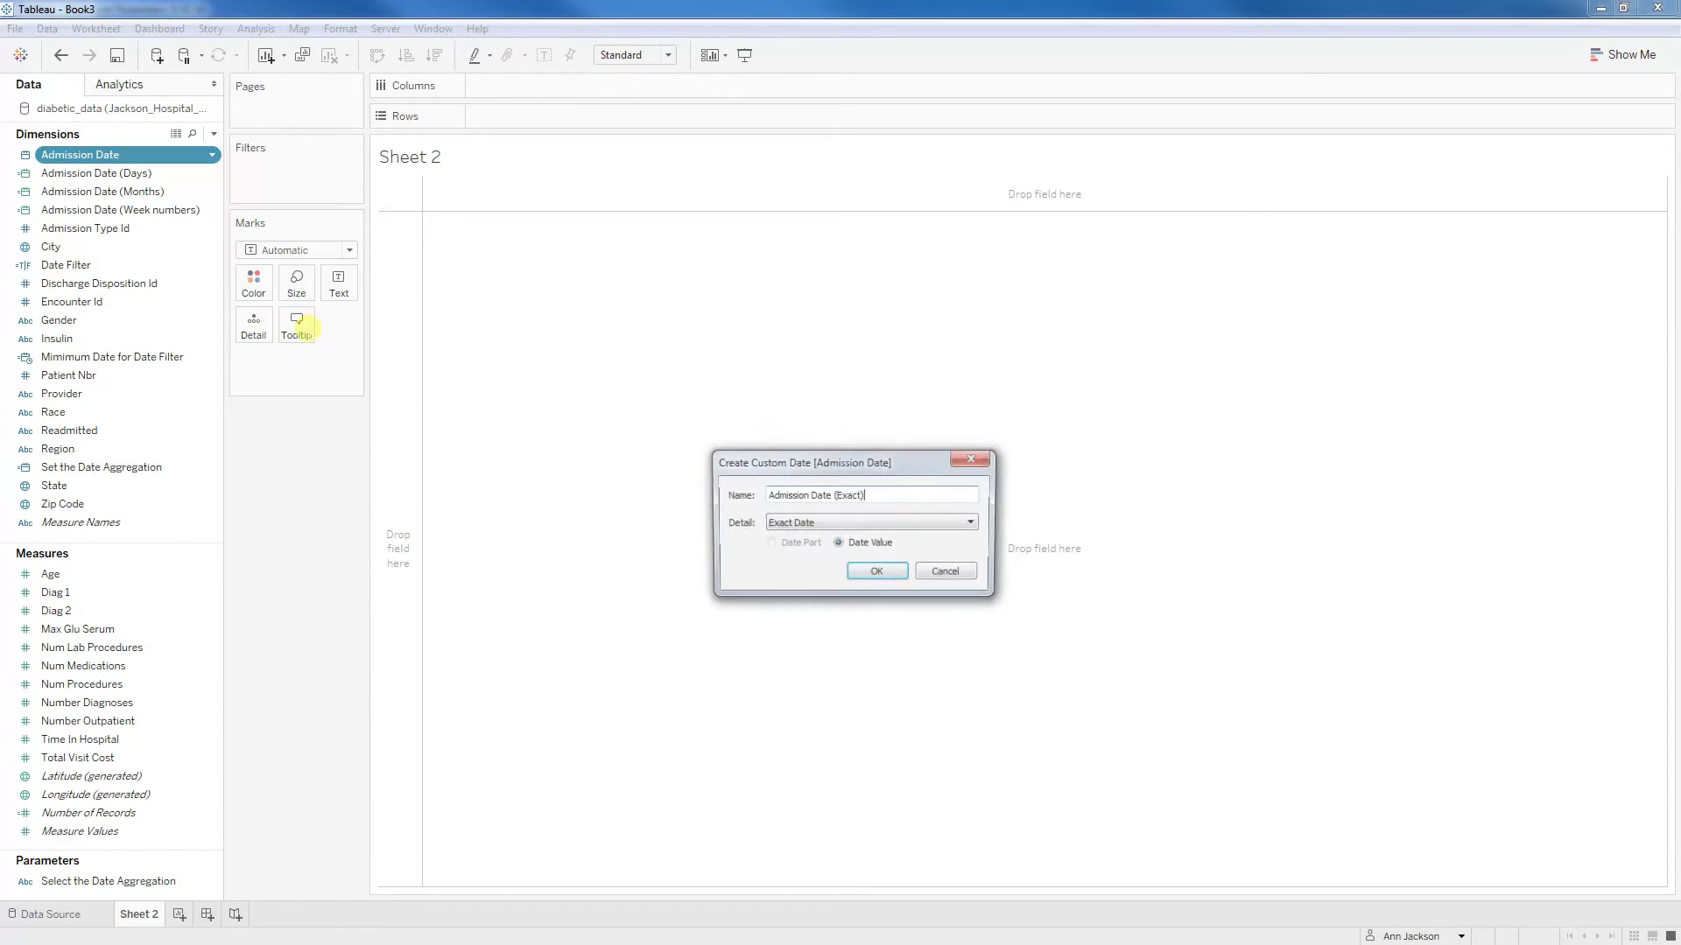
pyautogui.click(970, 525)
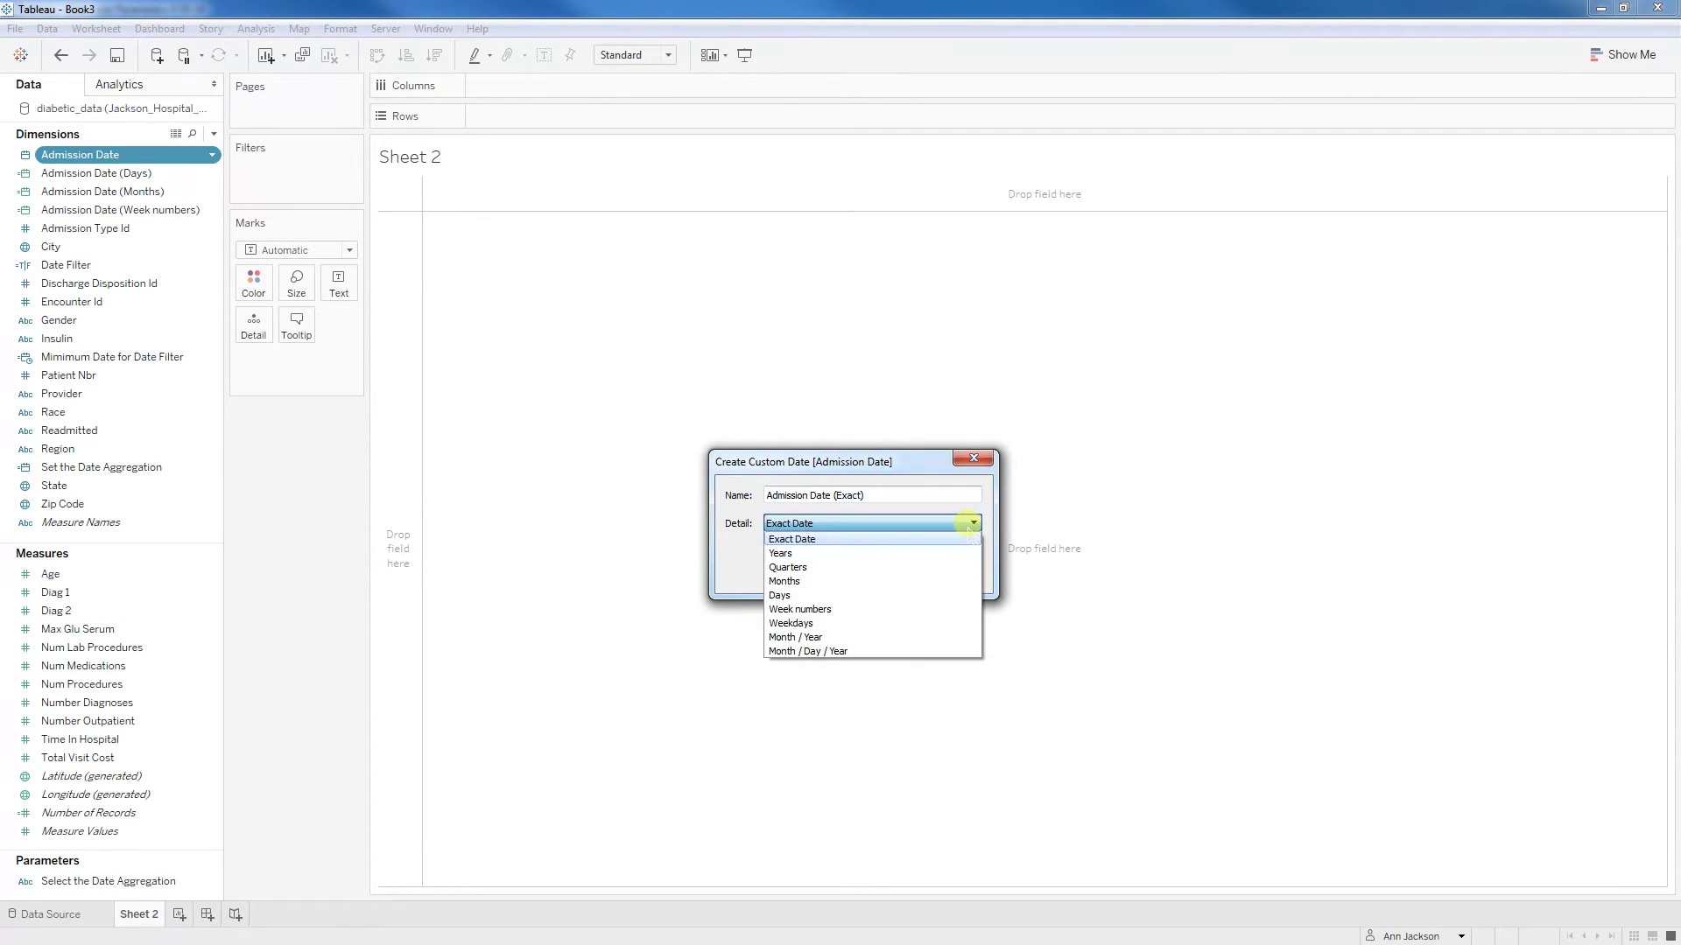
pyautogui.click(744, 525)
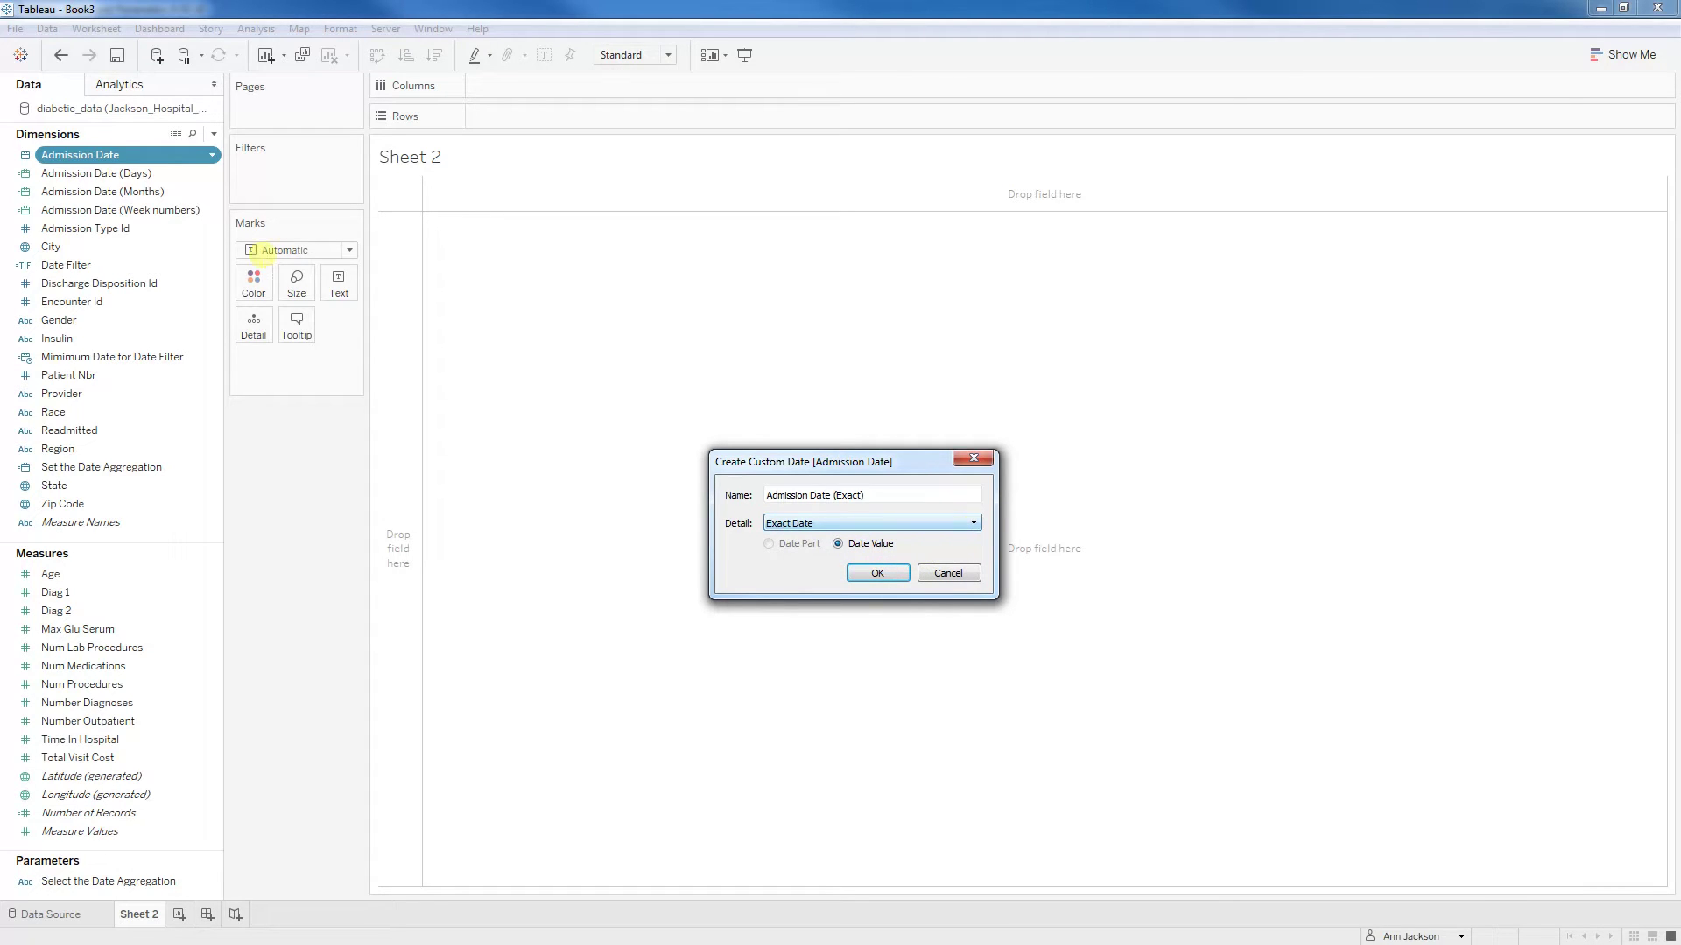
pyautogui.click(855, 575)
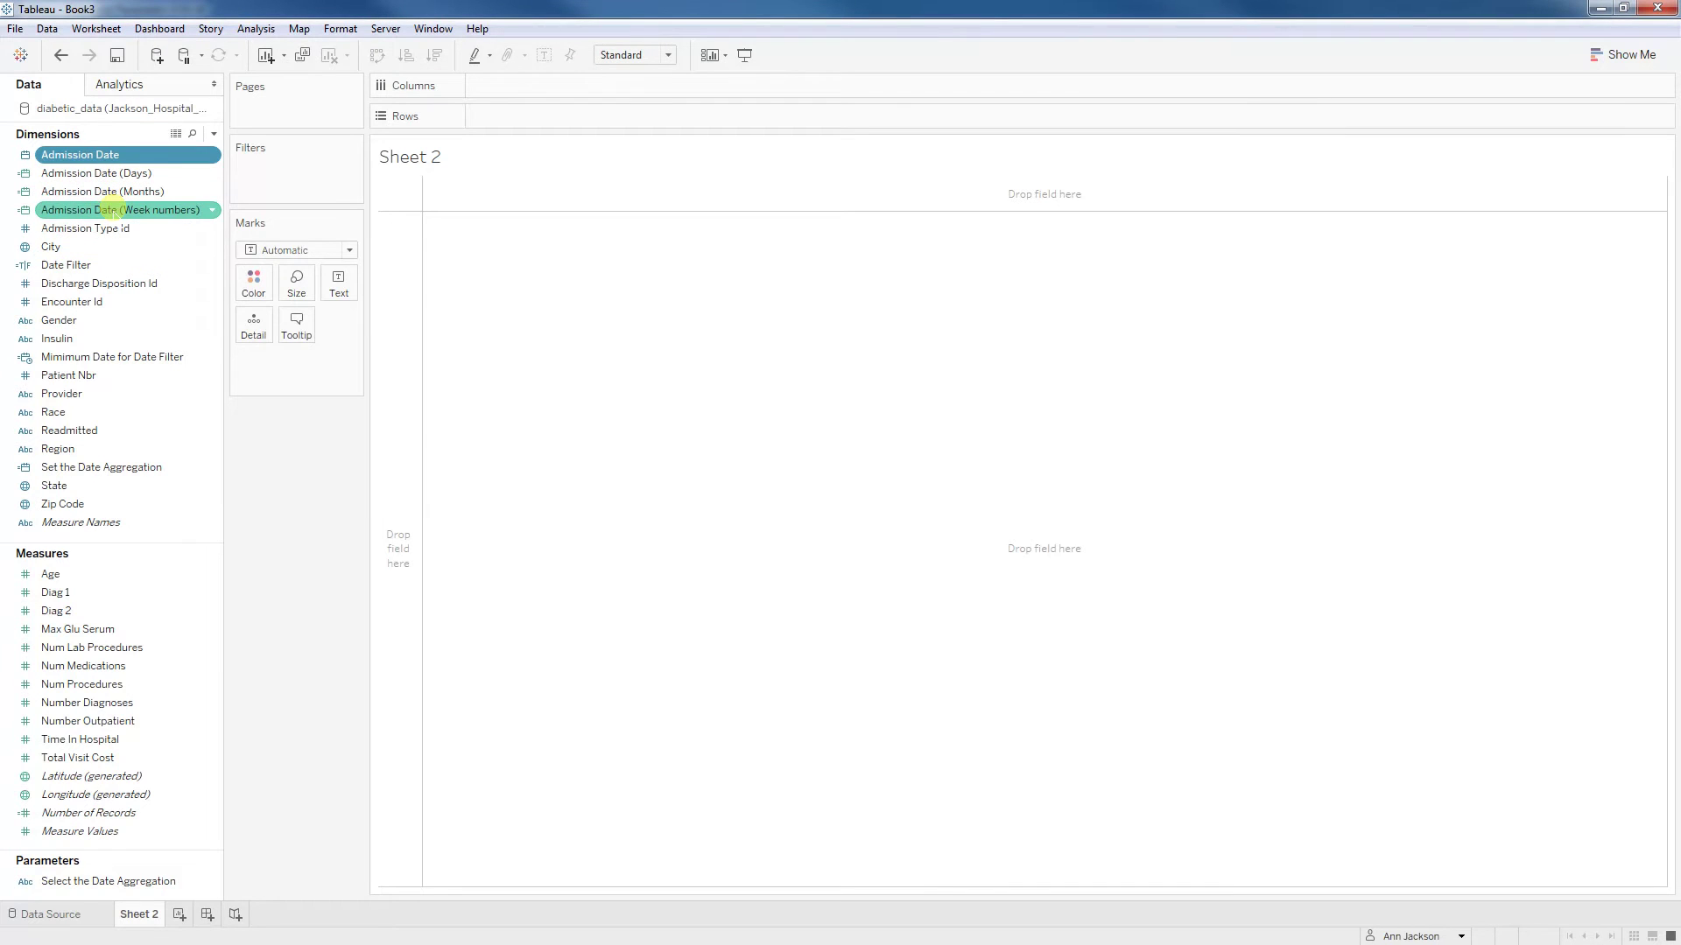
# - Reopen the Admission Date custom date setup, keep Exact Date, and close it again
pyautogui.rightClick(112, 154)
pyautogui.moveTo(236, 255)
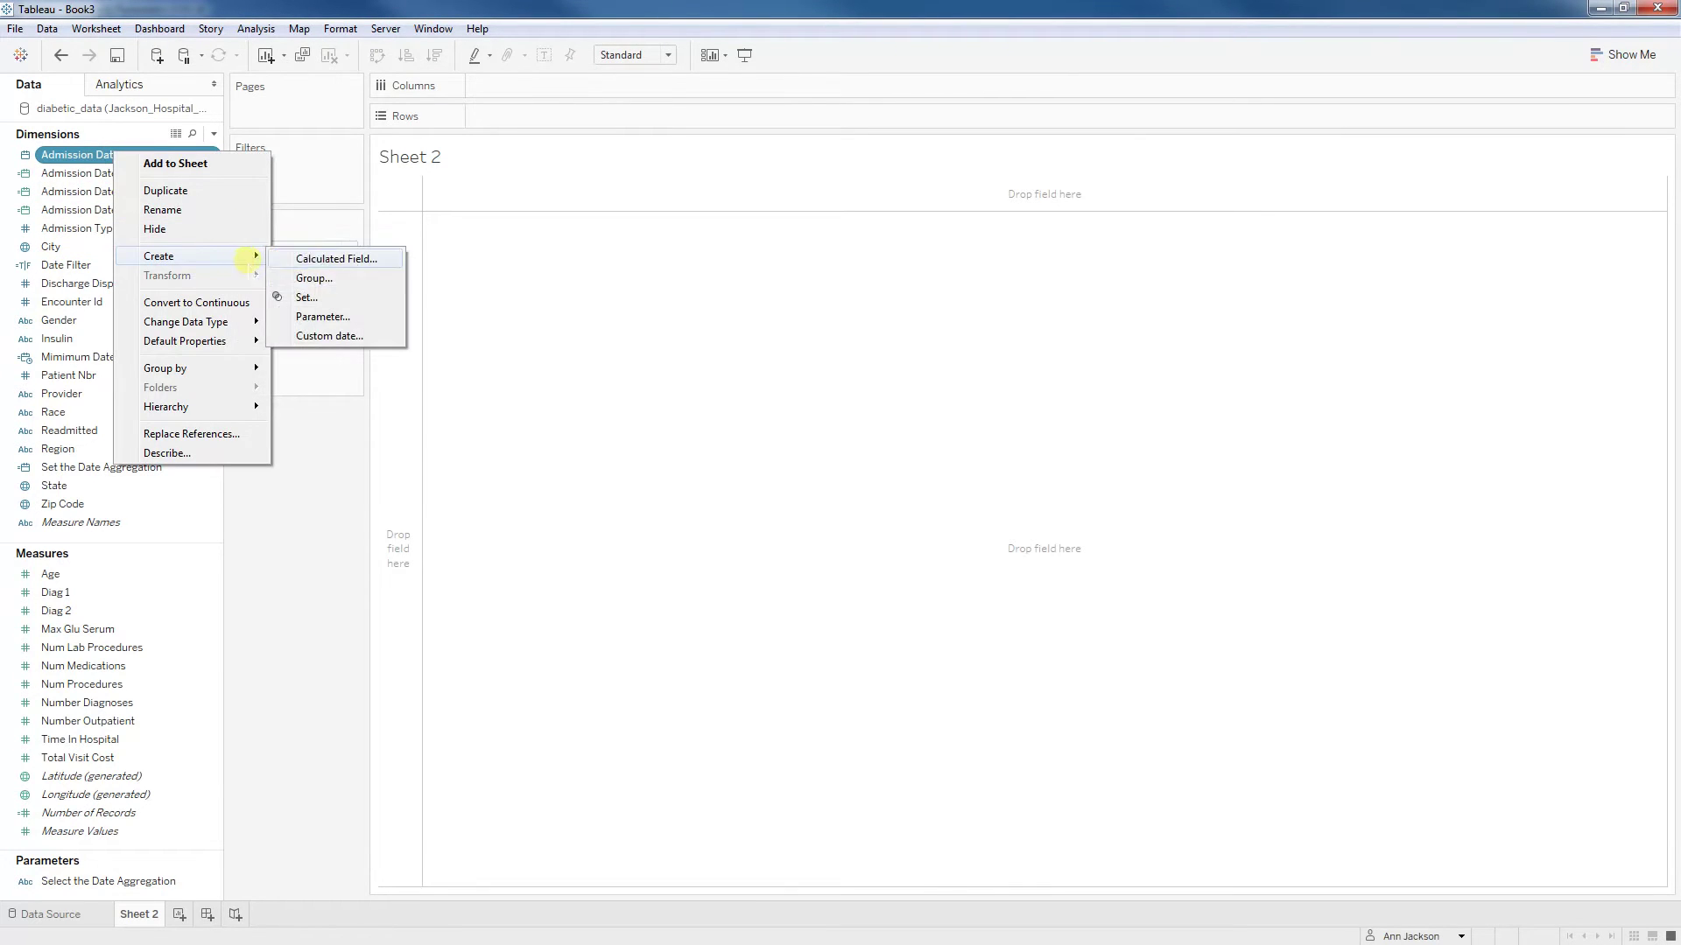
pyautogui.click(328, 334)
pyautogui.click(787, 522)
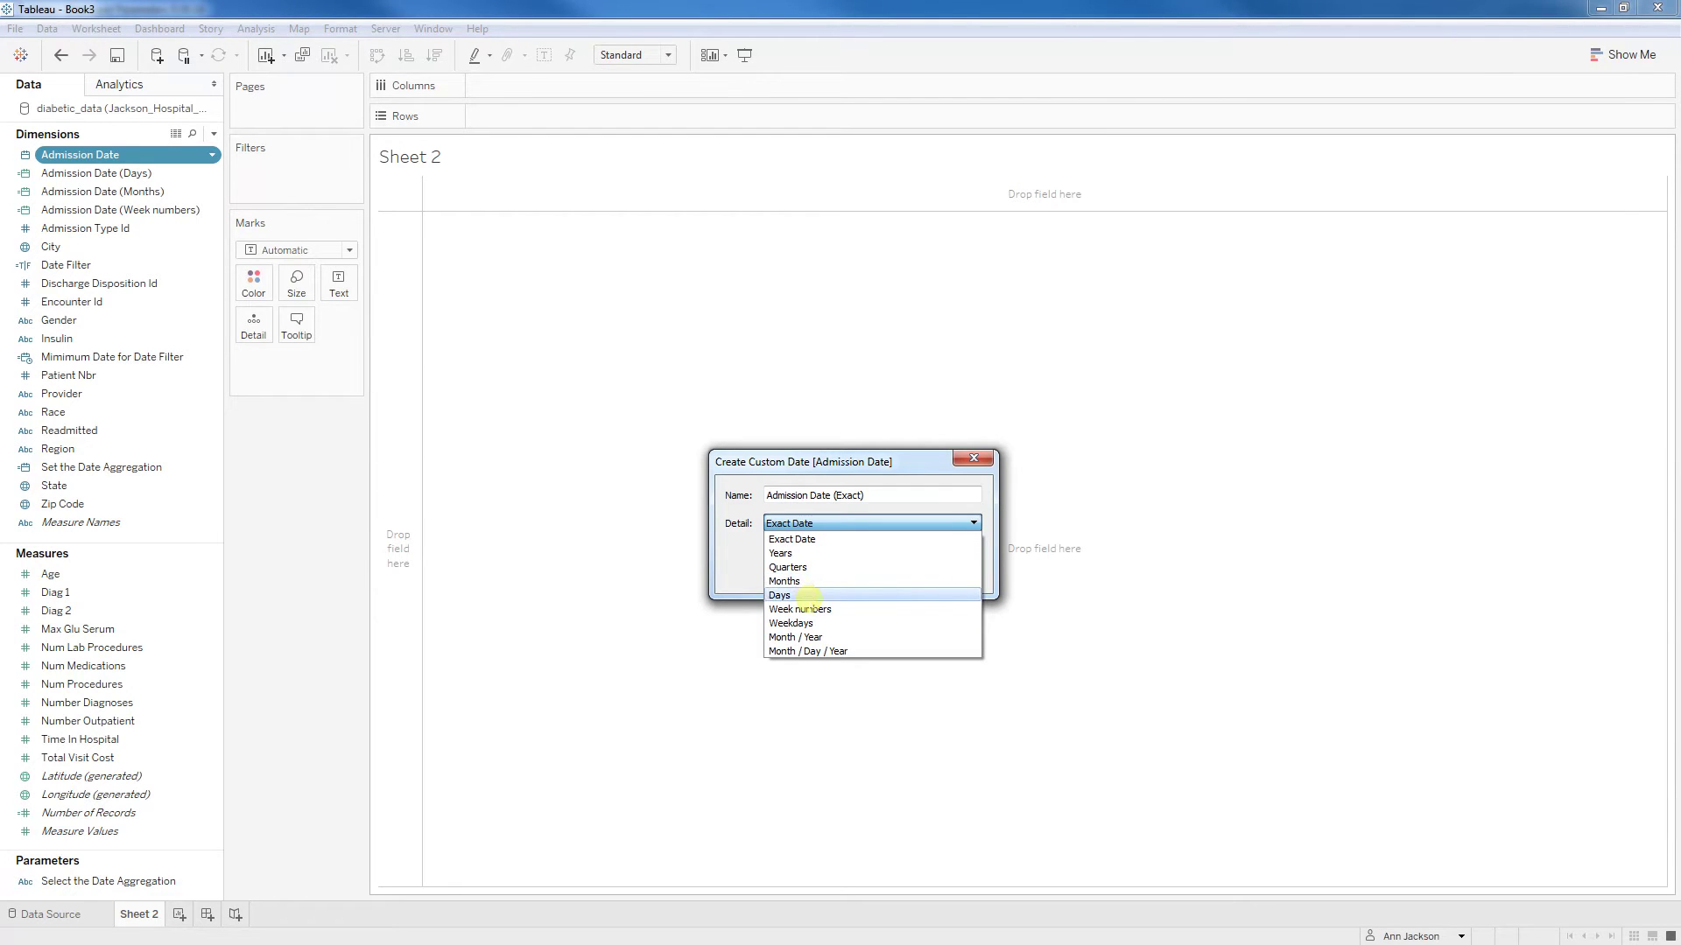
pyautogui.click(792, 538)
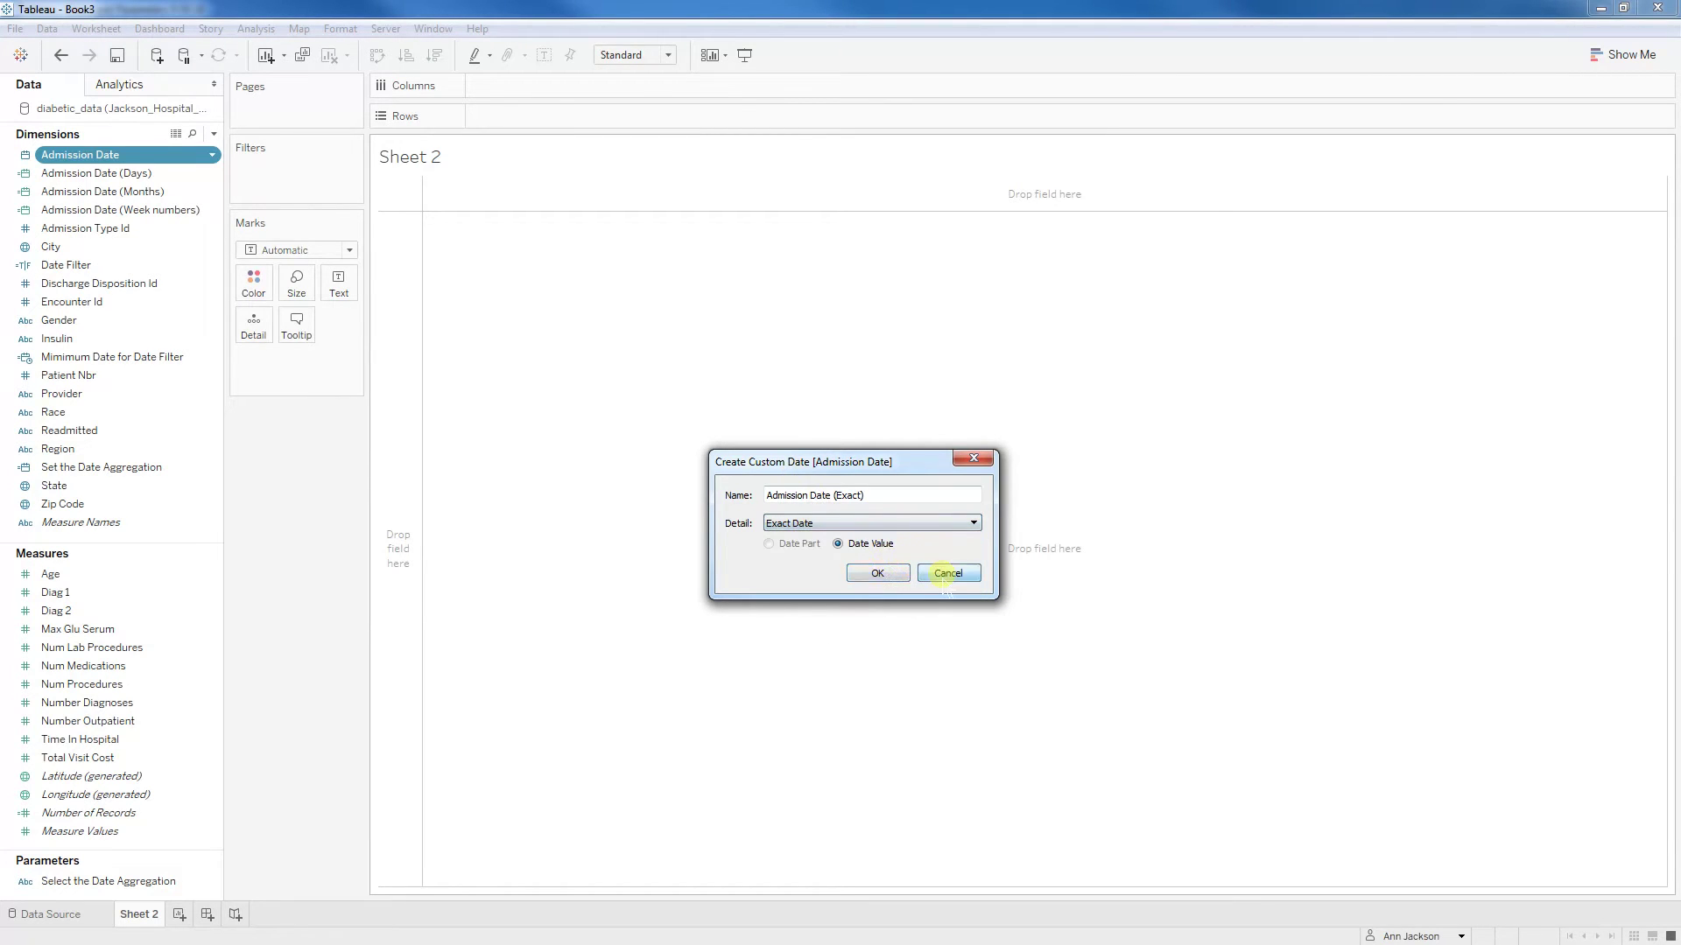
pyautogui.click(901, 570)
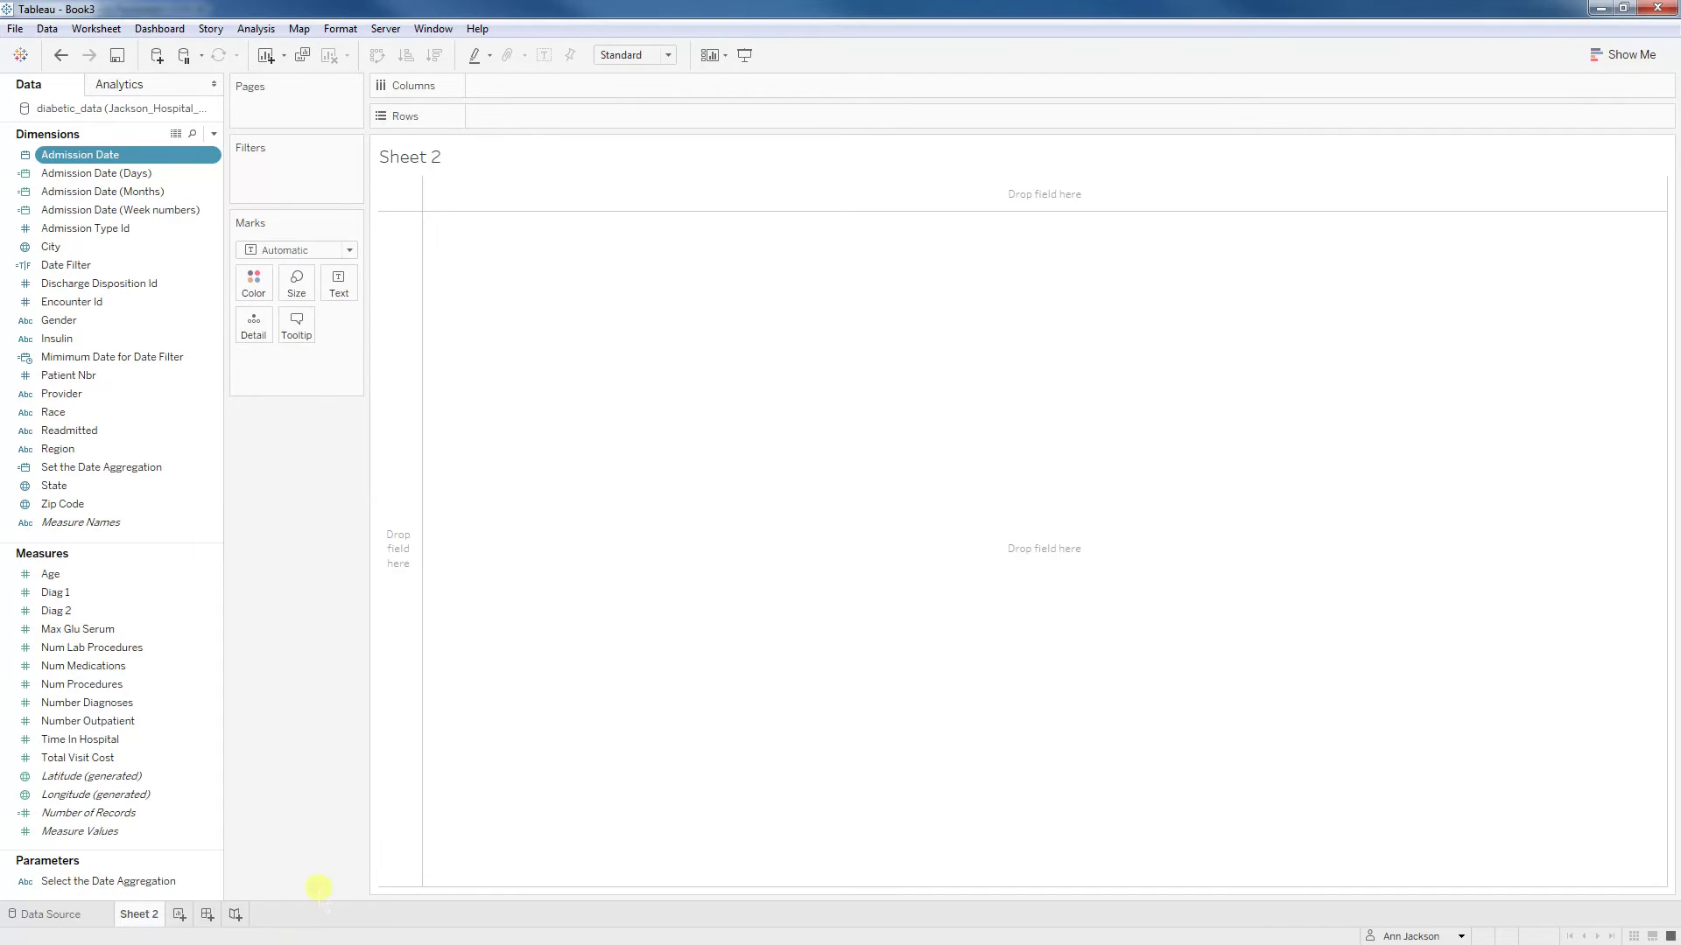
pyautogui.rightClick(139, 878)
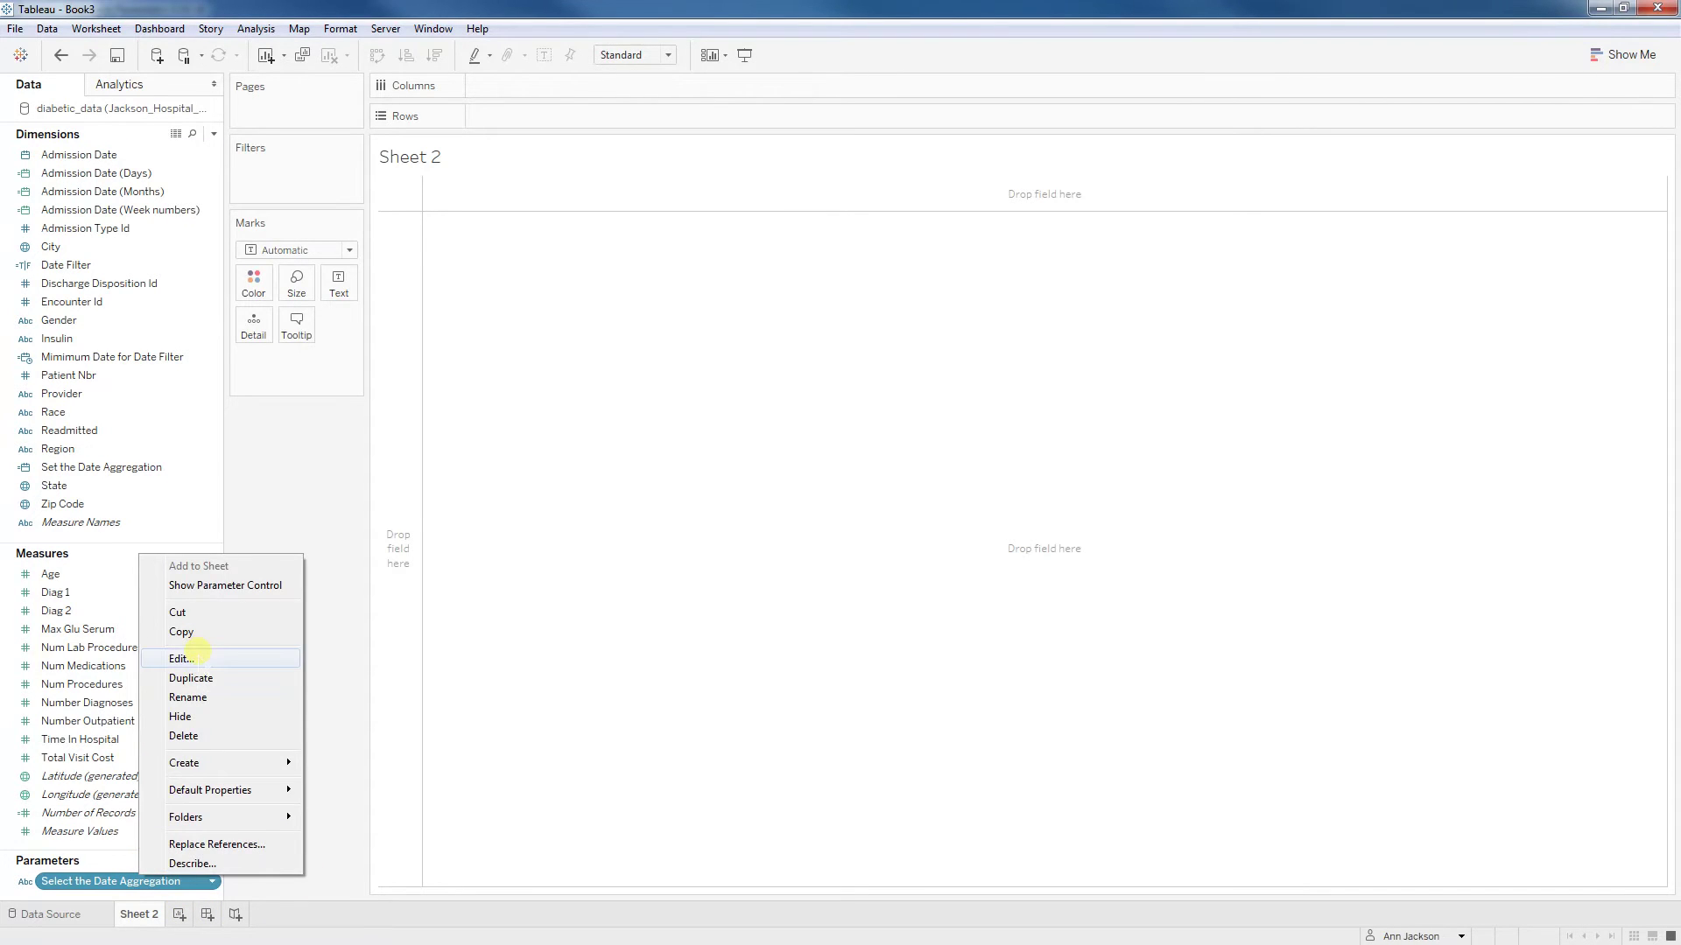
pyautogui.click(203, 653)
pyautogui.moveTo(800, 263); pyautogui.dragTo(821, 212)
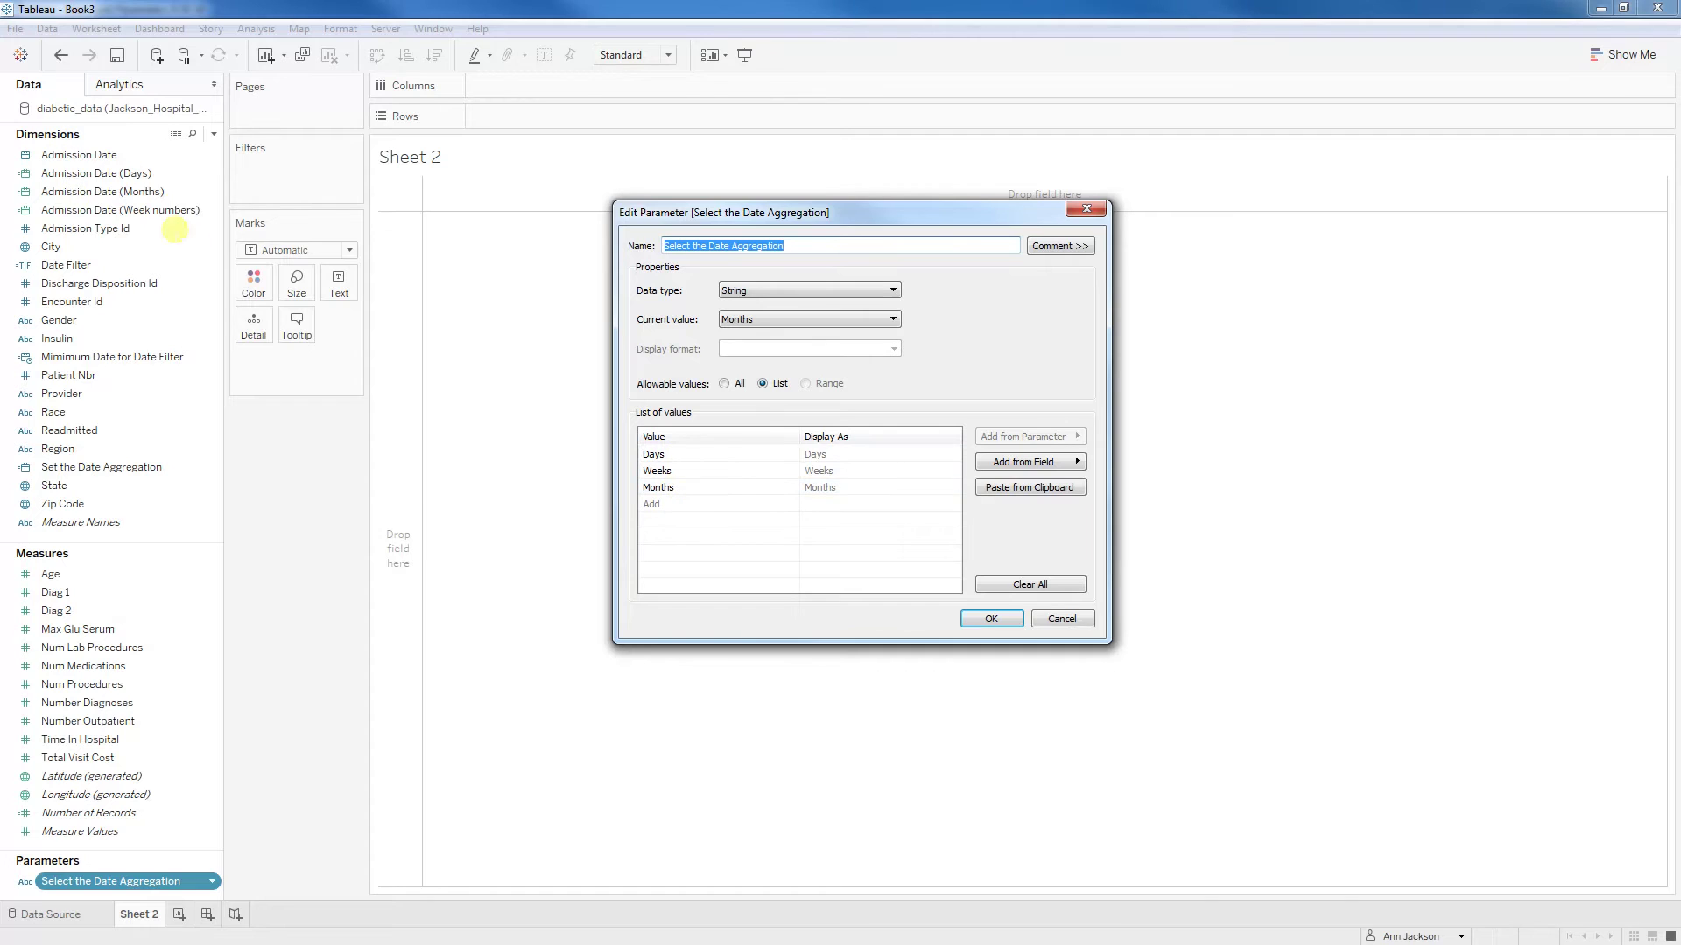
pyautogui.click(1053, 619)
# - Show the aggregation parameter control, test Days and Weeks, settle on Months, and widen its panel
pyautogui.rightClick(136, 880)
pyautogui.click(241, 595)
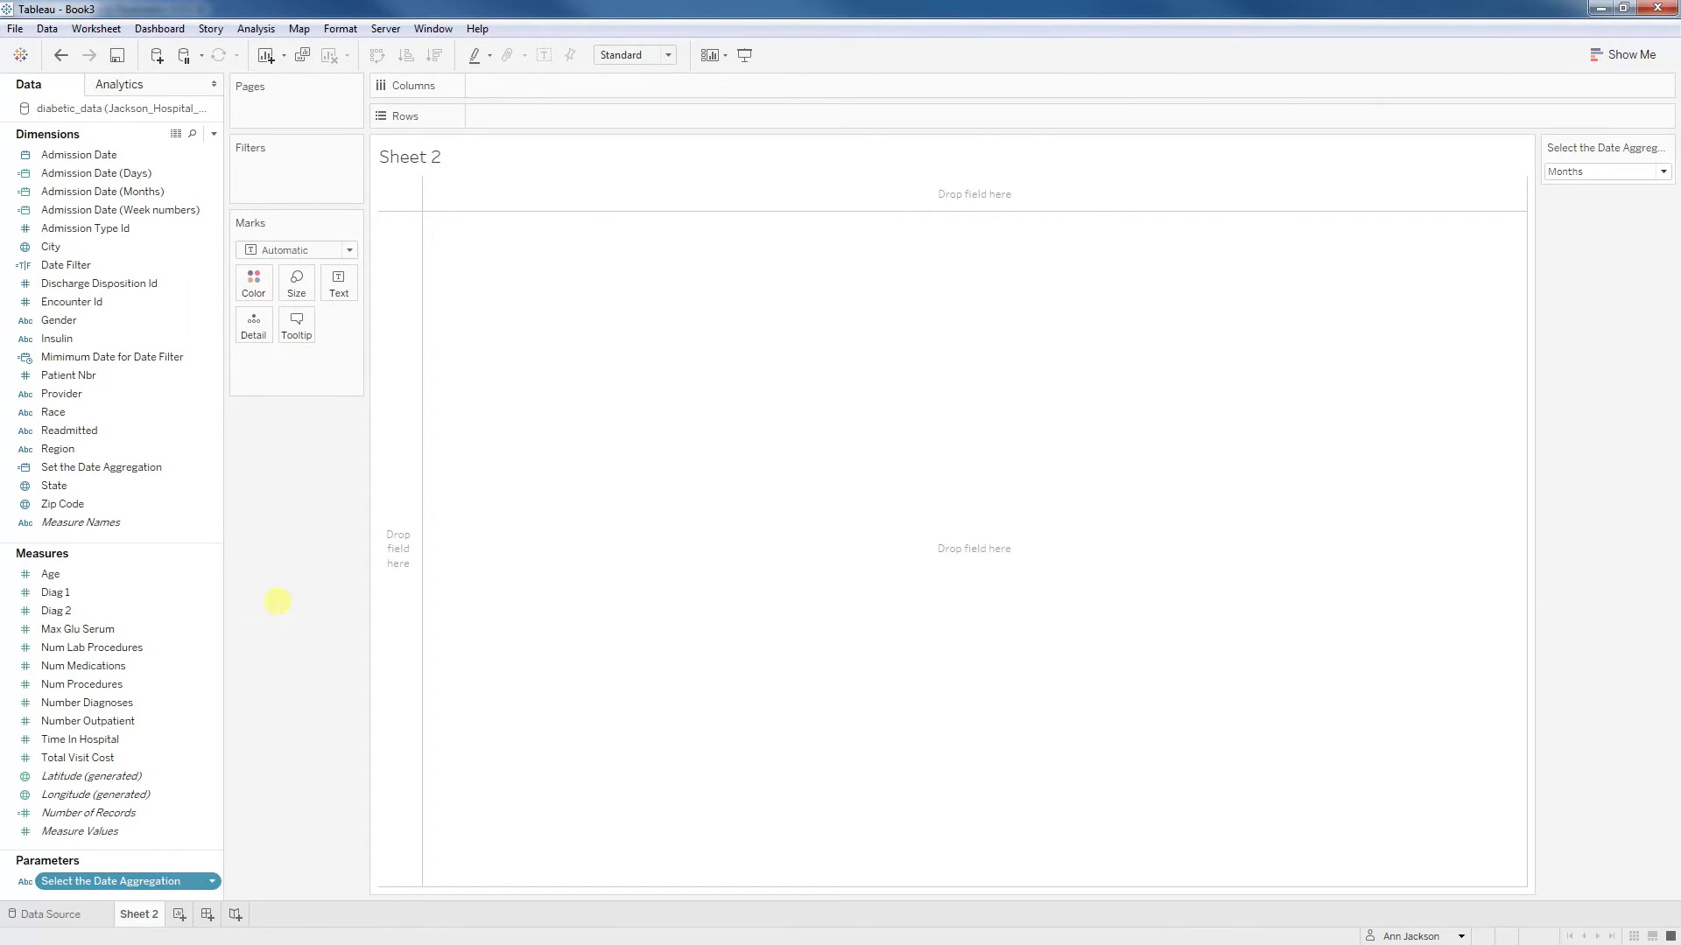
pyautogui.click(1654, 172)
pyautogui.click(1645, 207)
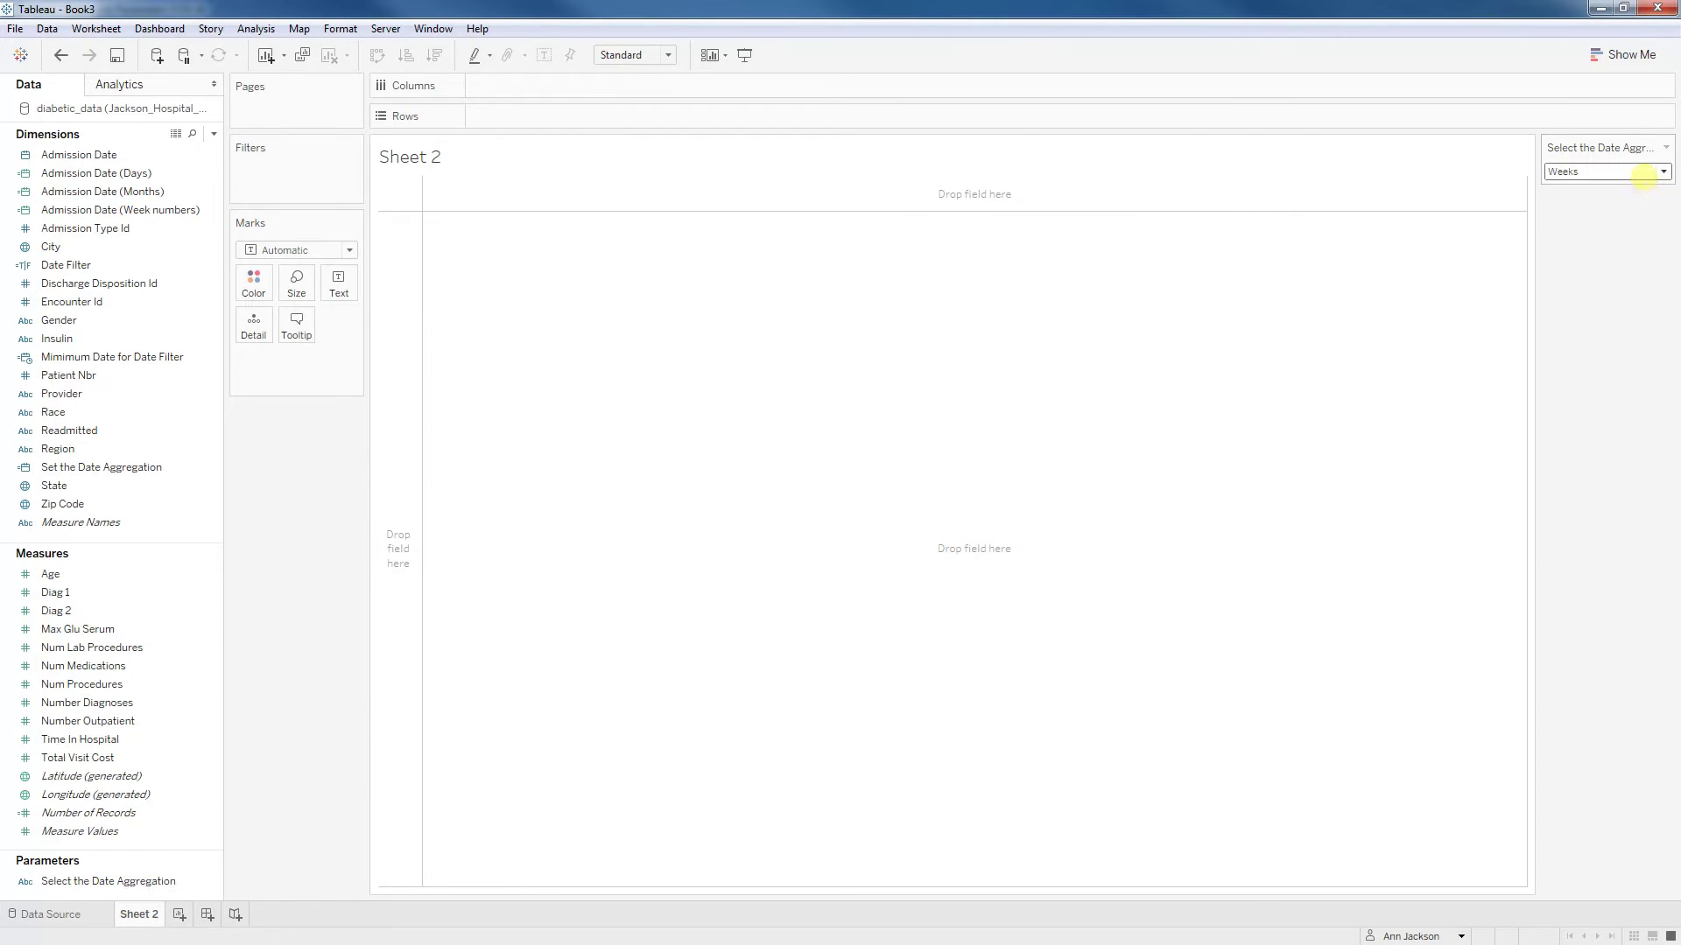
pyautogui.click(1644, 172)
pyautogui.click(1633, 190)
pyautogui.click(1634, 172)
pyautogui.click(1624, 208)
pyautogui.click(1619, 172)
pyautogui.click(1605, 226)
pyautogui.moveTo(1534, 210); pyautogui.dragTo(1487, 211)
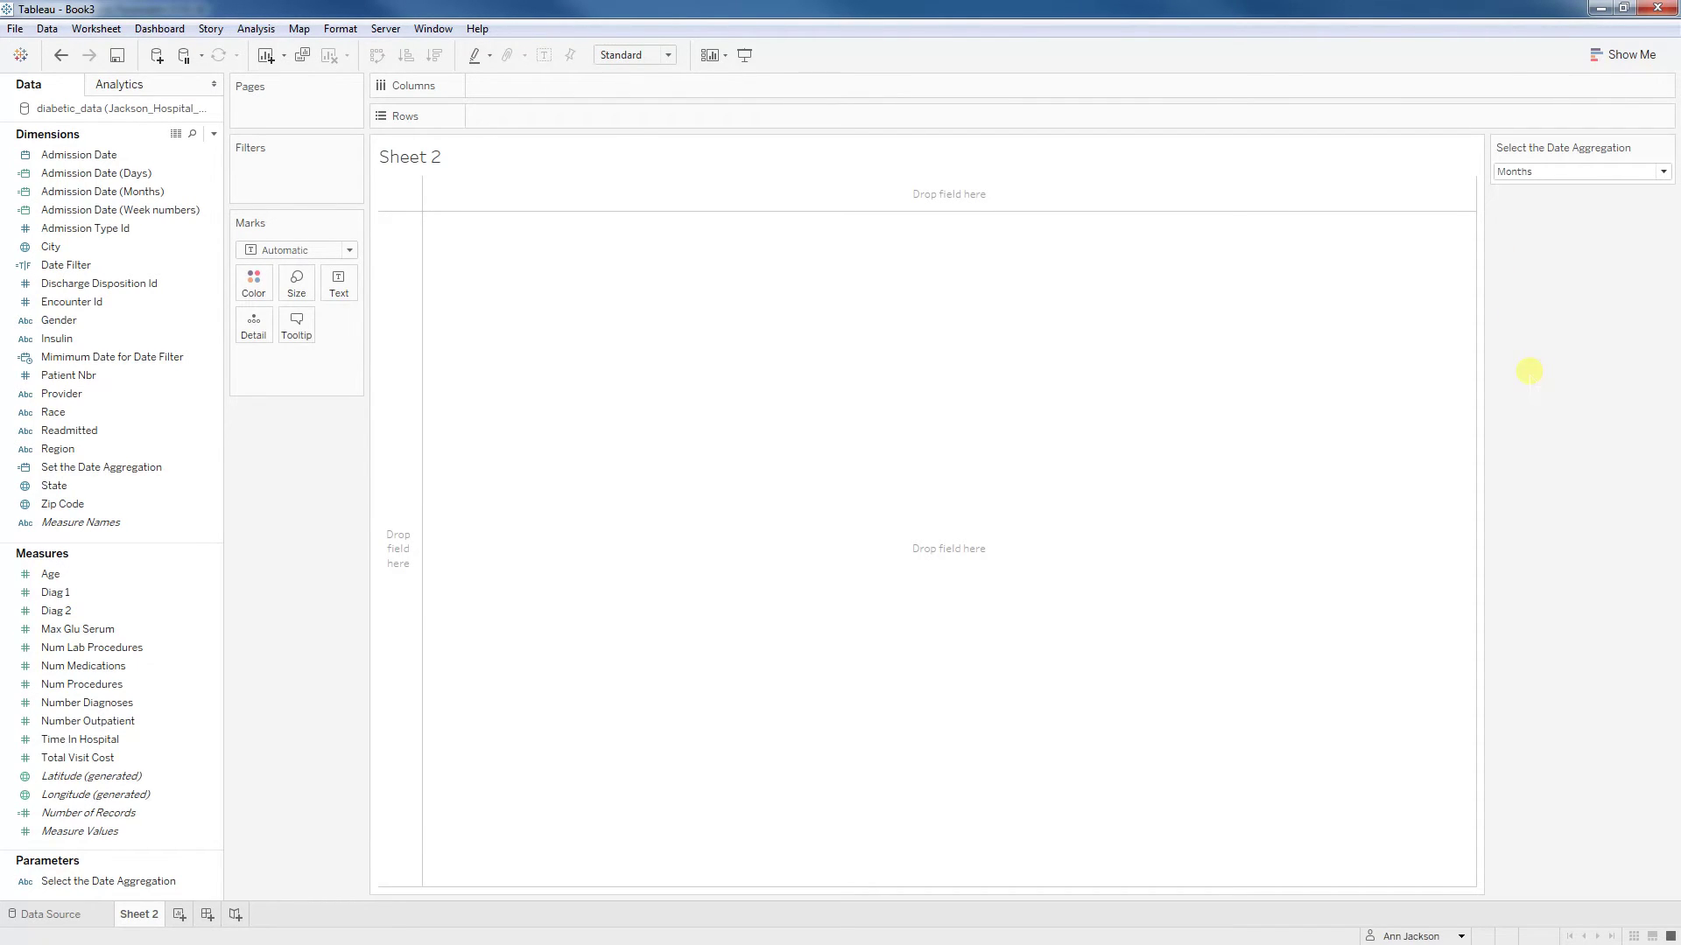
# - Inspect the Admission Date Days, Week numbers and Months fields, then clear the selection
pyautogui.click(88, 175)
pyautogui.click(185, 209)
pyautogui.click(184, 190)
pyautogui.click(710, 386)
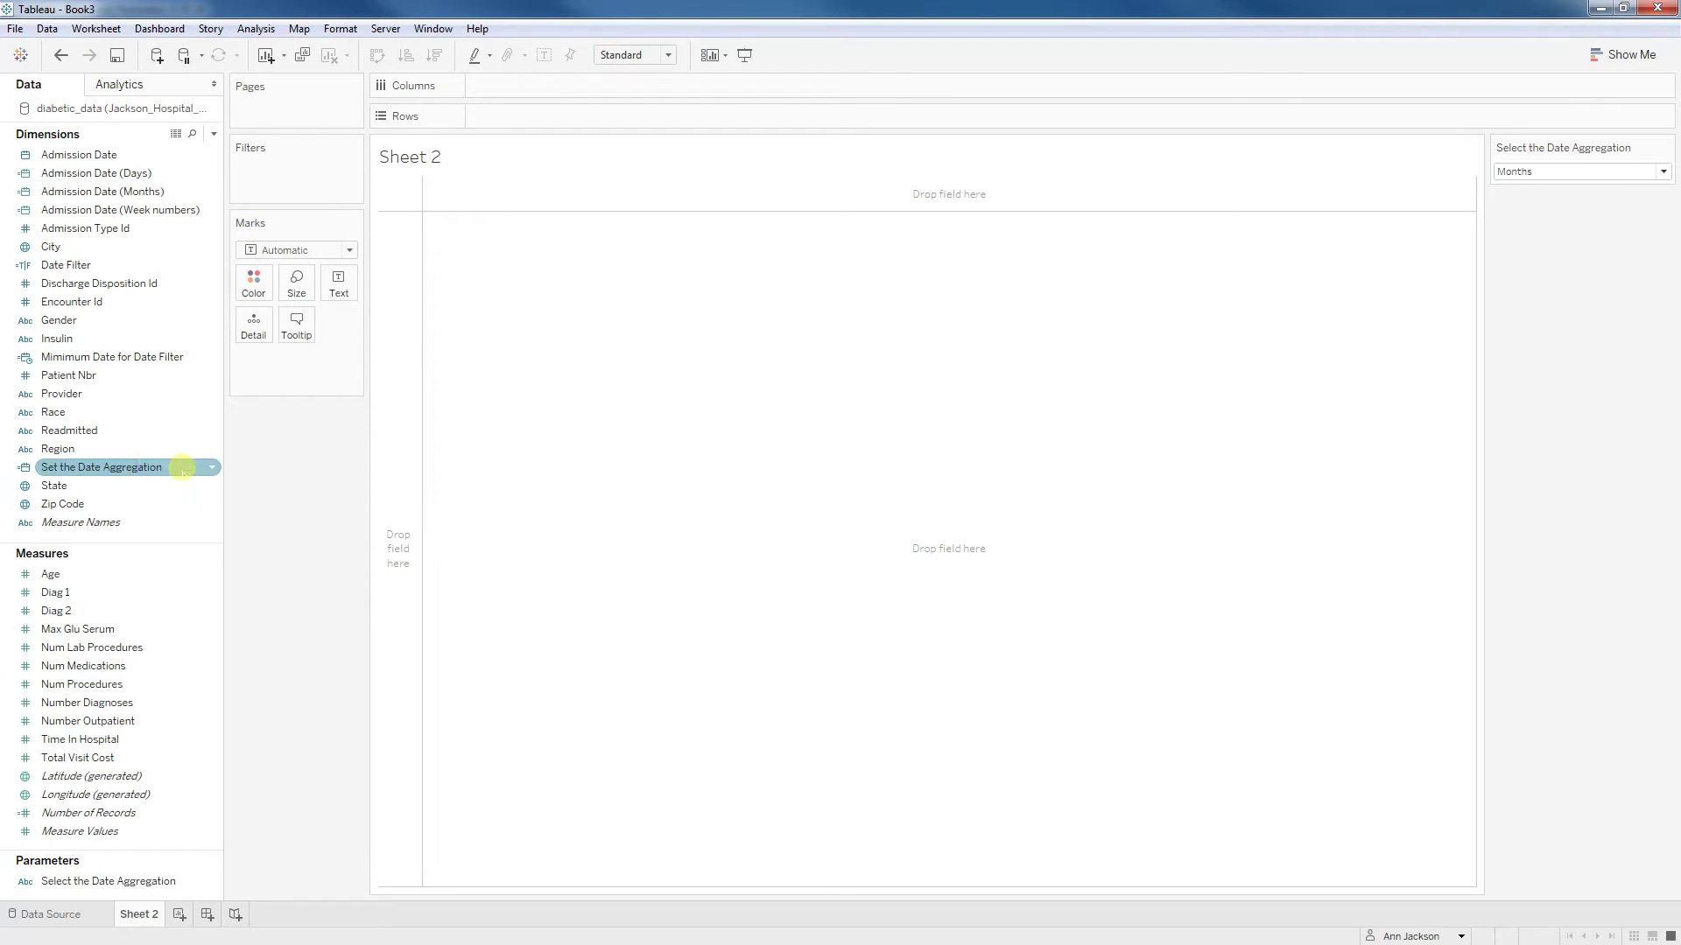
pyautogui.rightClick(154, 466)
pyautogui.click(217, 546)
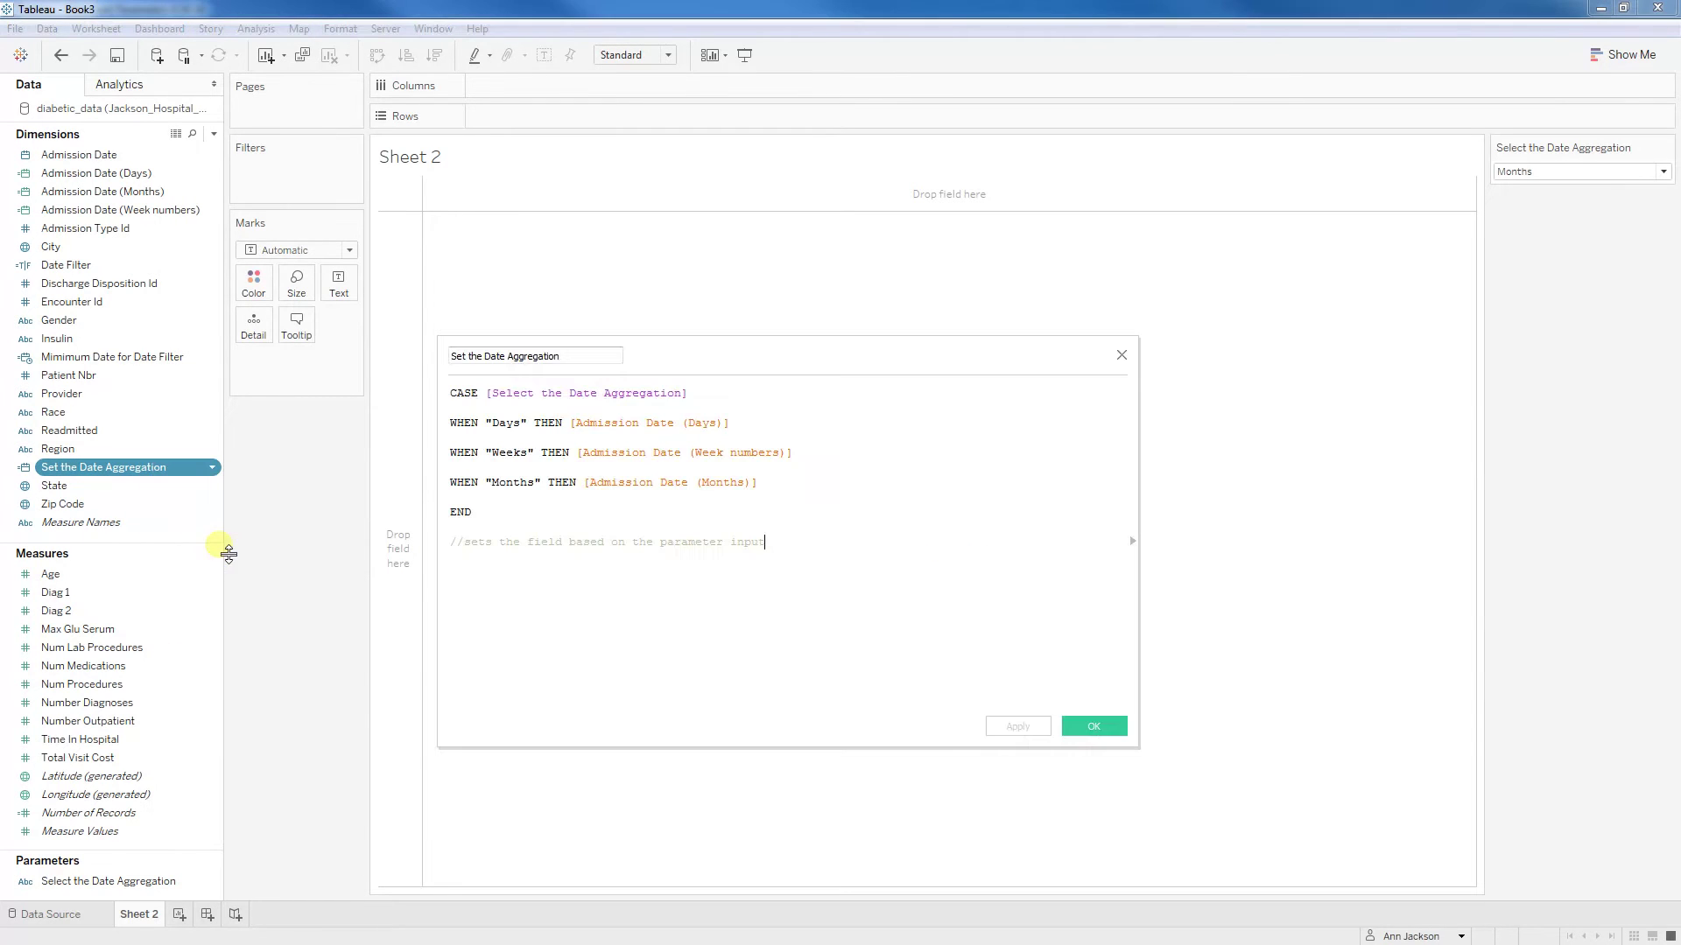
pyautogui.moveTo(713, 356); pyautogui.dragTo(718, 299)
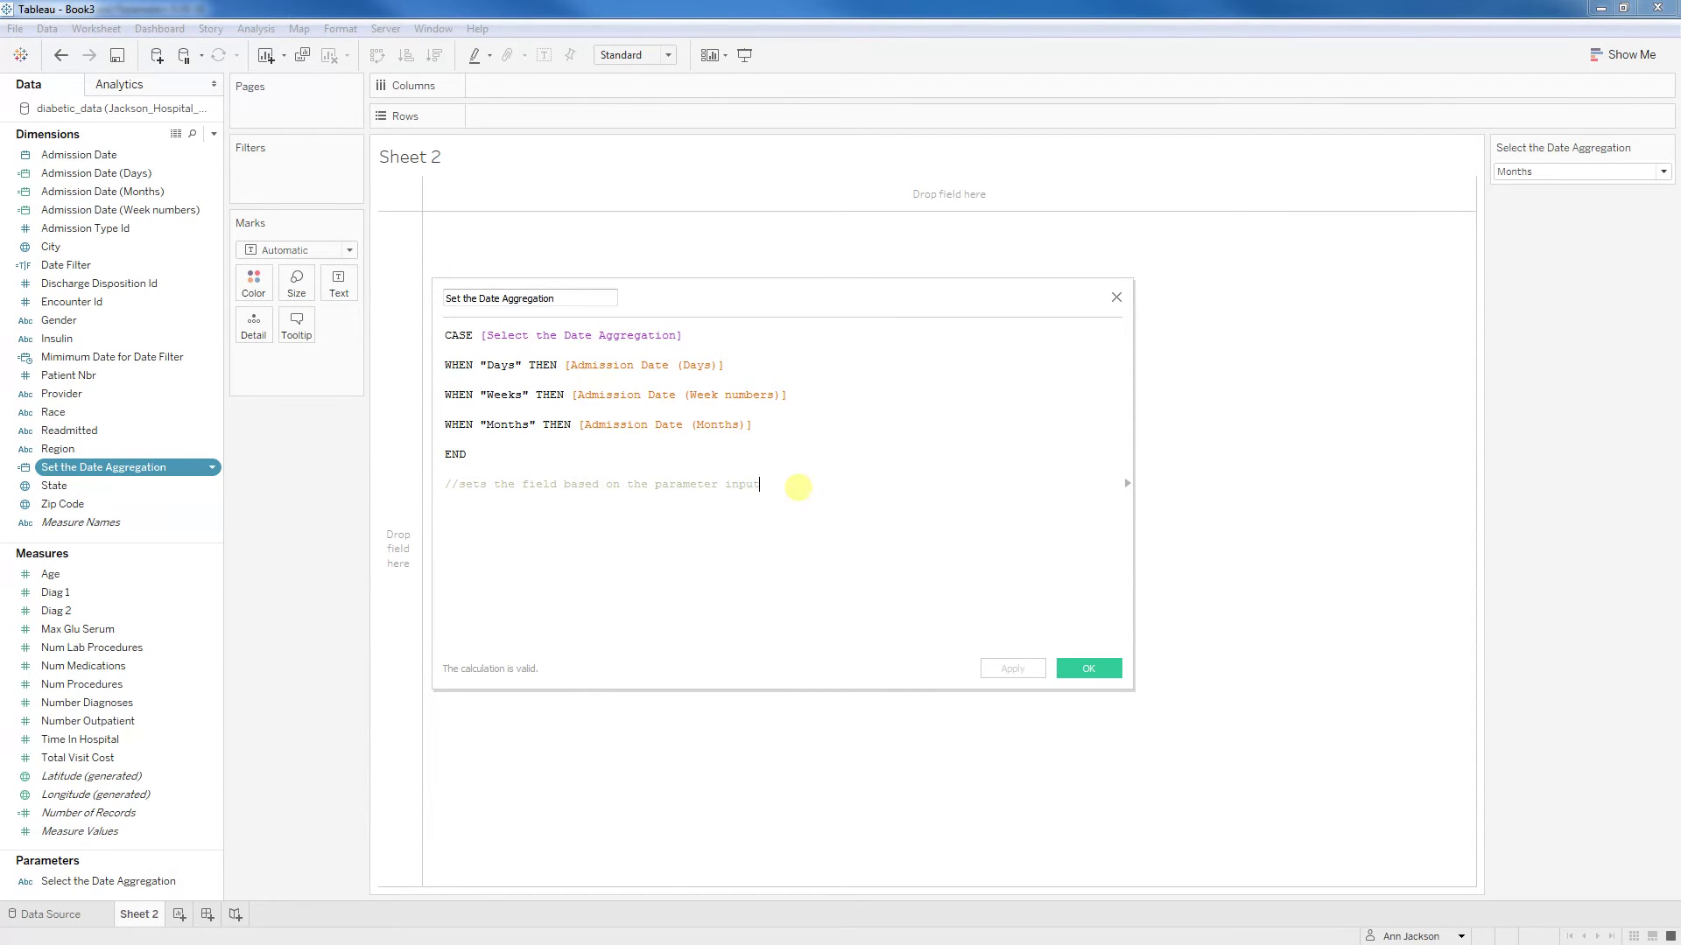
# - Close the calculation editor and drop Set the Date Aggregation on Columns as YEAR (2015, 2016)
pyautogui.click(1088, 668)
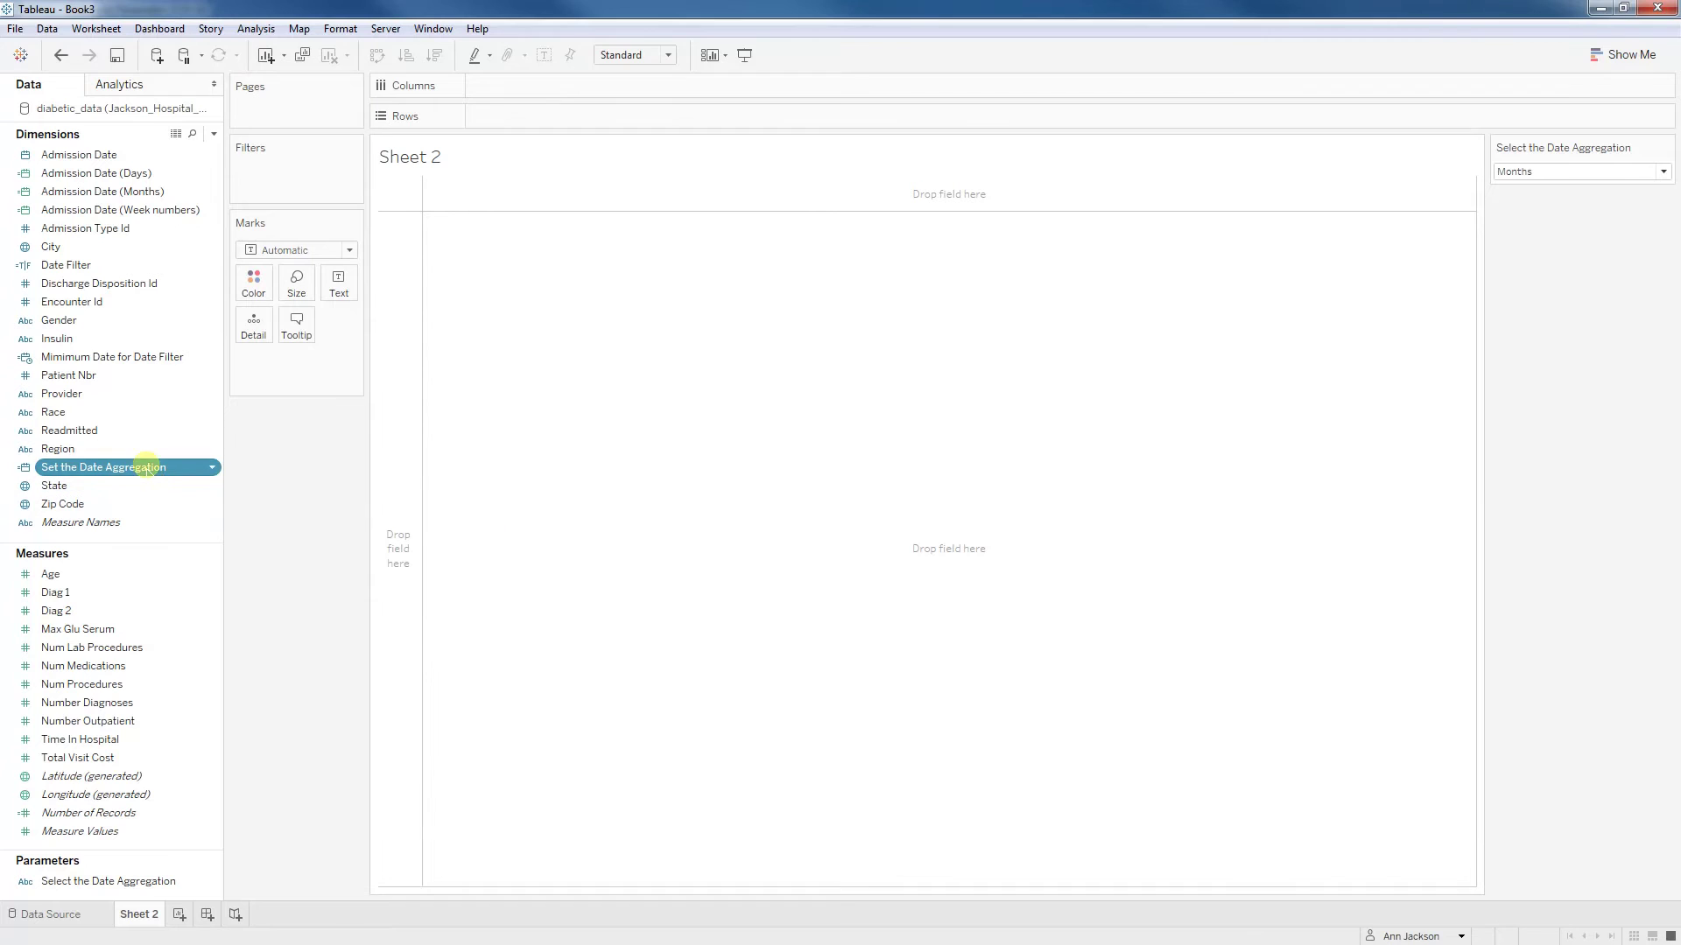
pyautogui.moveTo(146, 467); pyautogui.dragTo(592, 87)
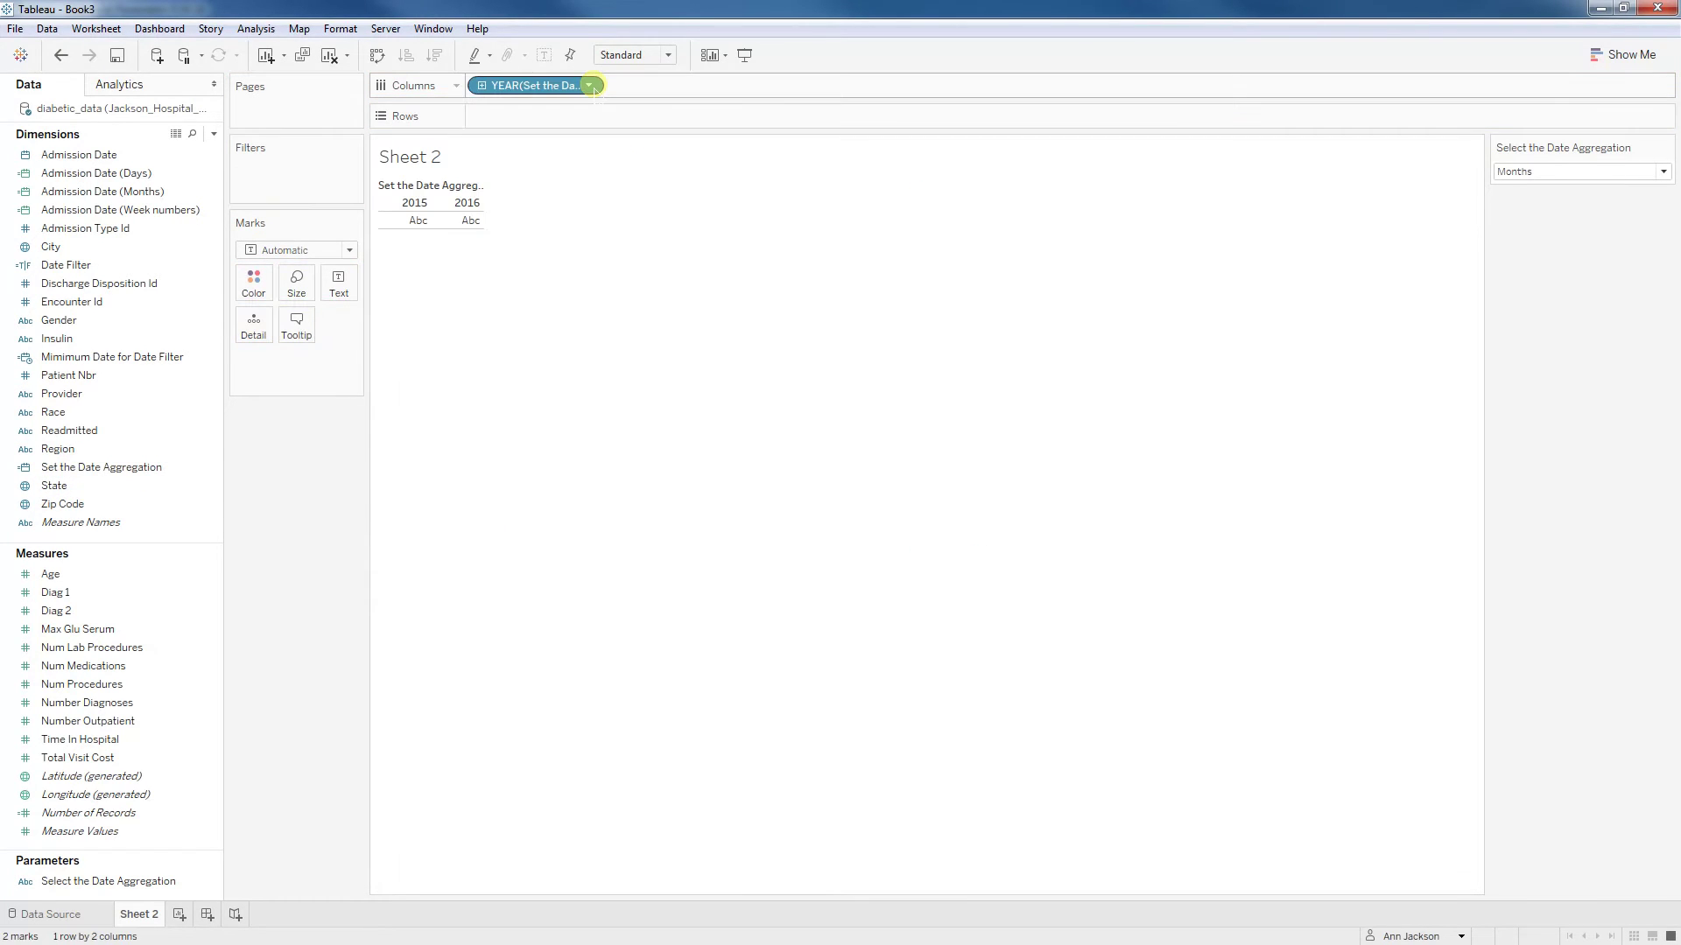
pyautogui.rightClick(516, 86)
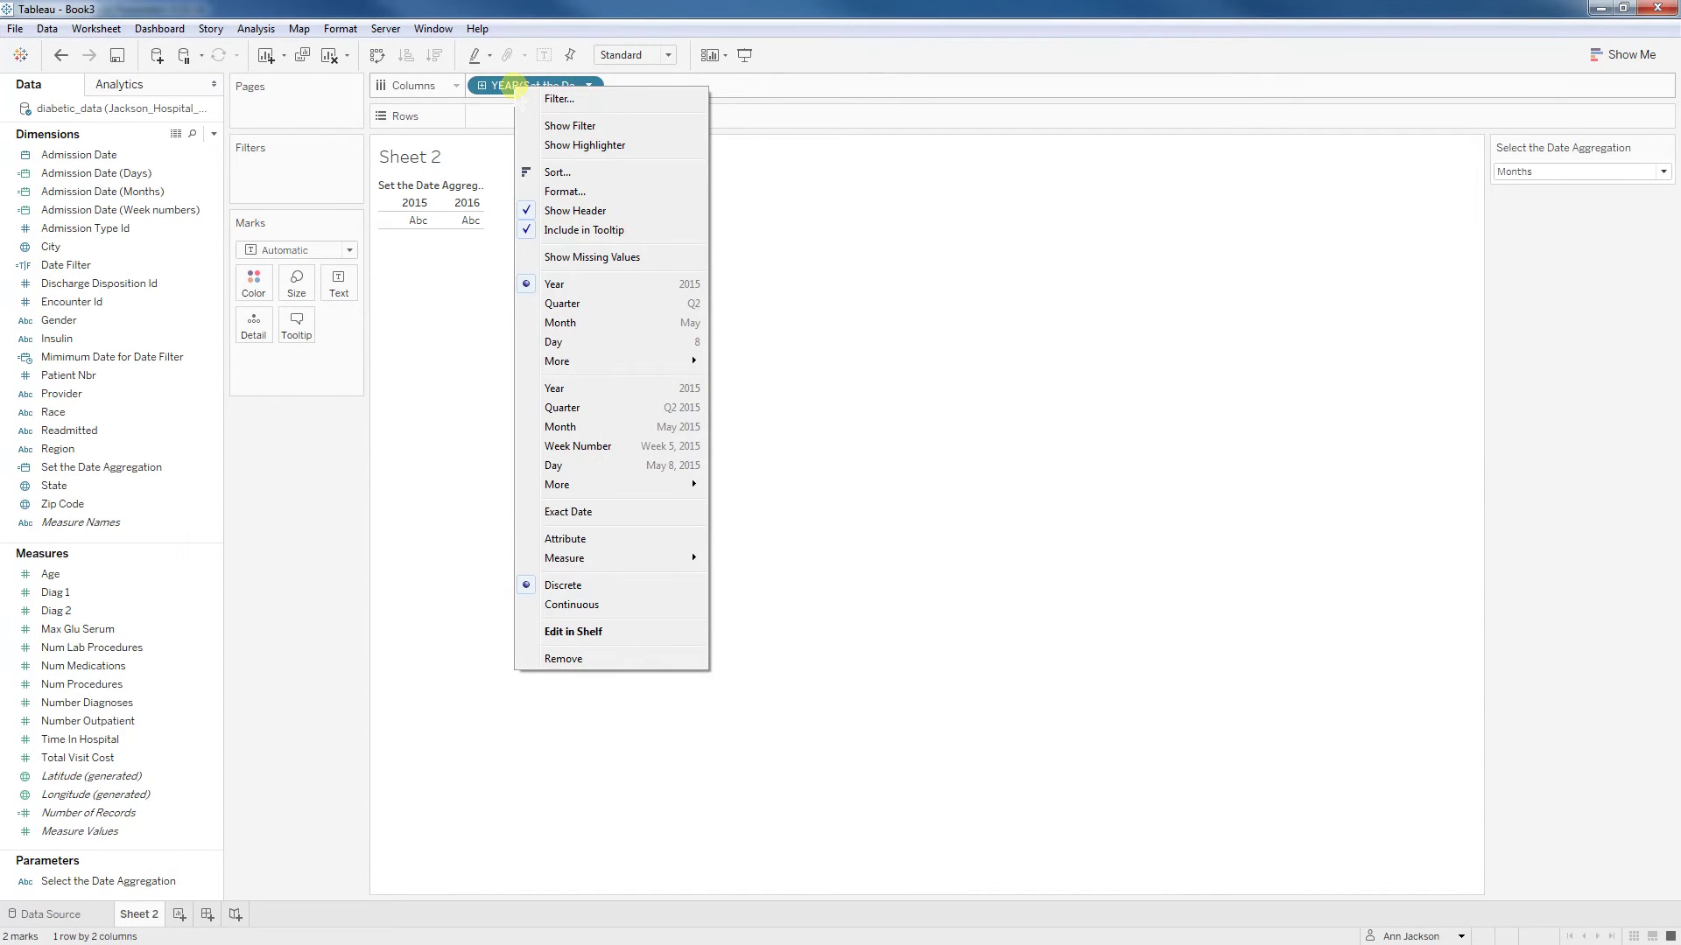
# - Change the column pill to Exact Date and set the aggregation parameter to Days
pyautogui.click(578, 511)
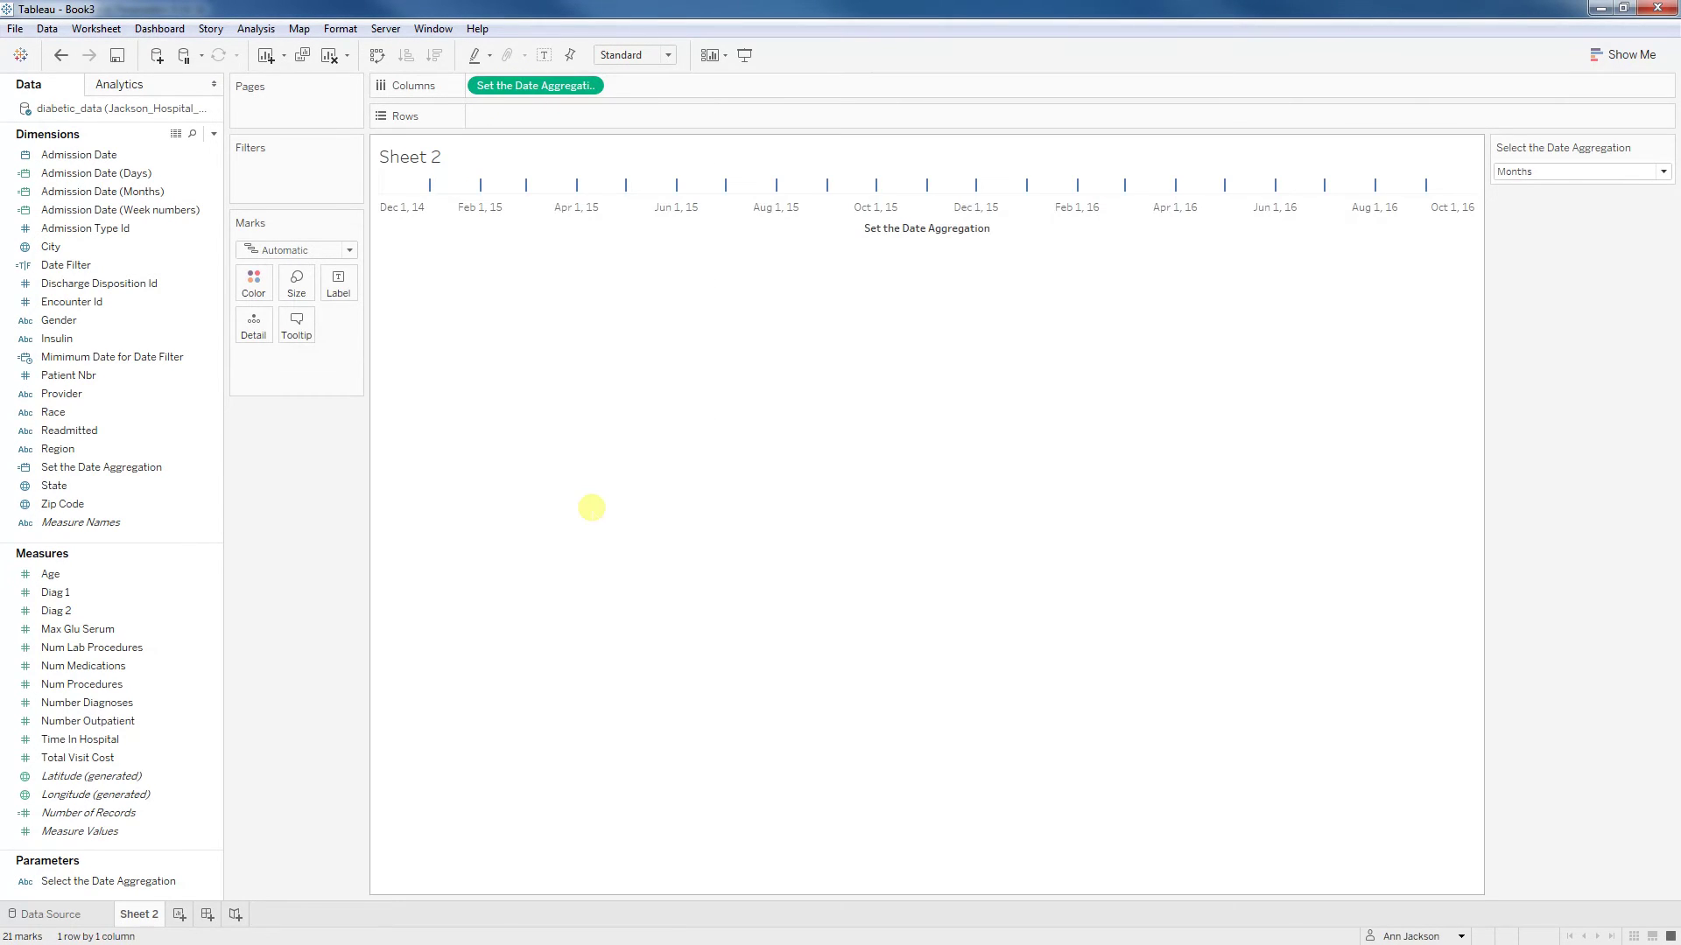
pyautogui.click(1513, 171)
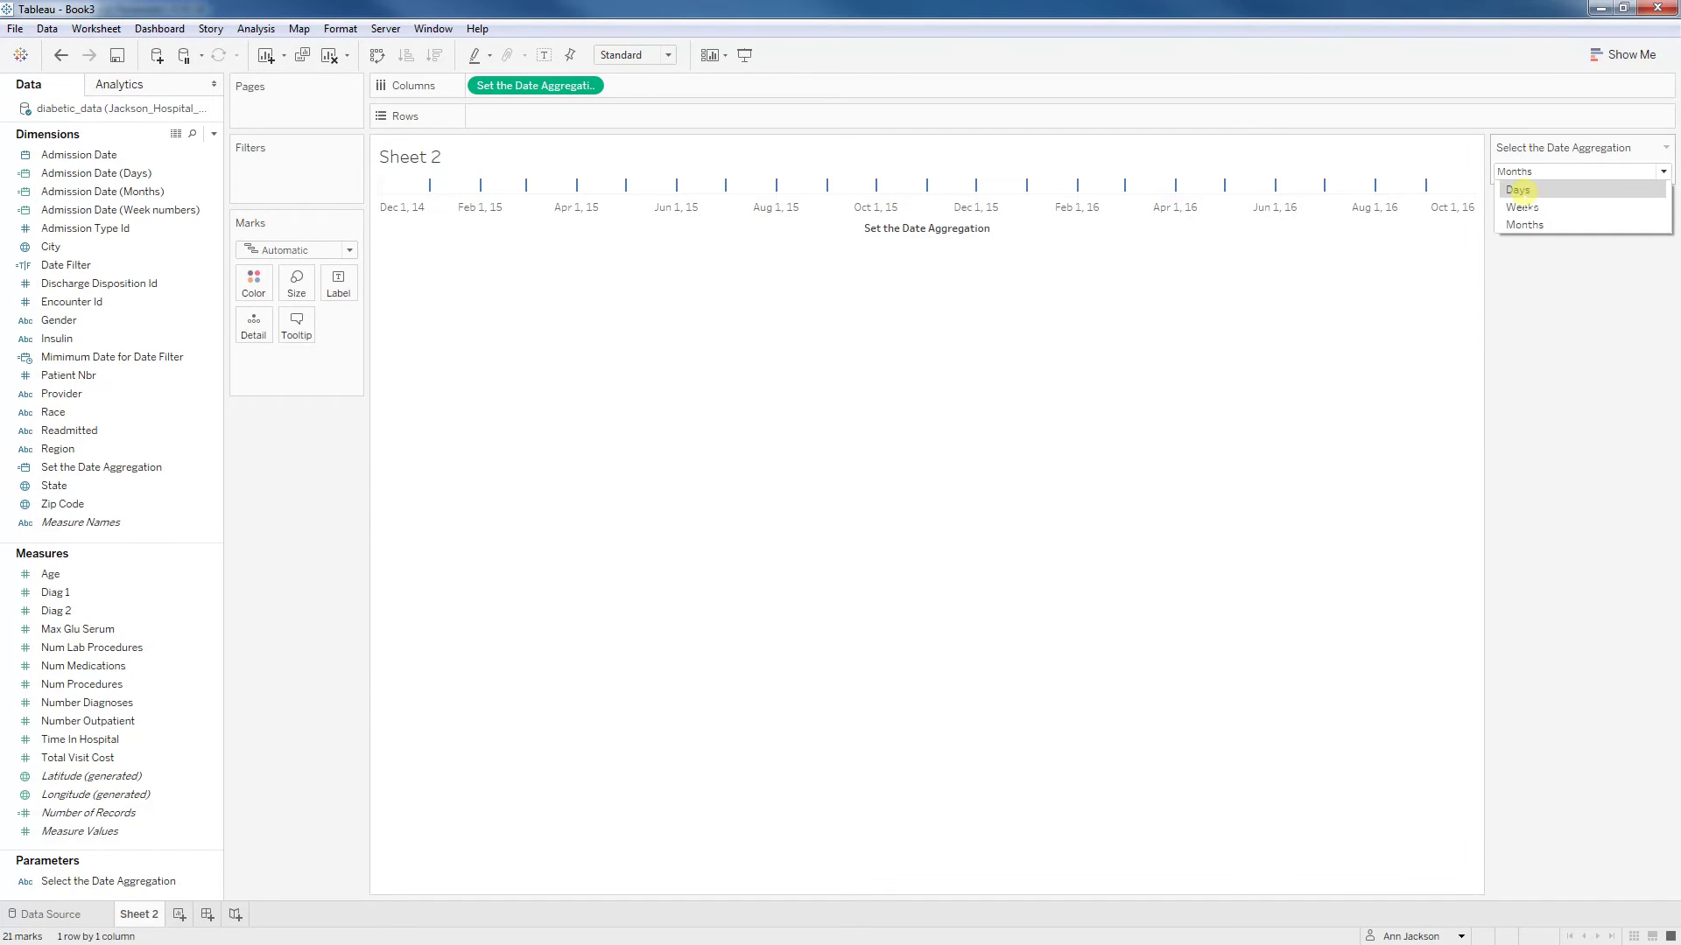
pyautogui.click(1524, 191)
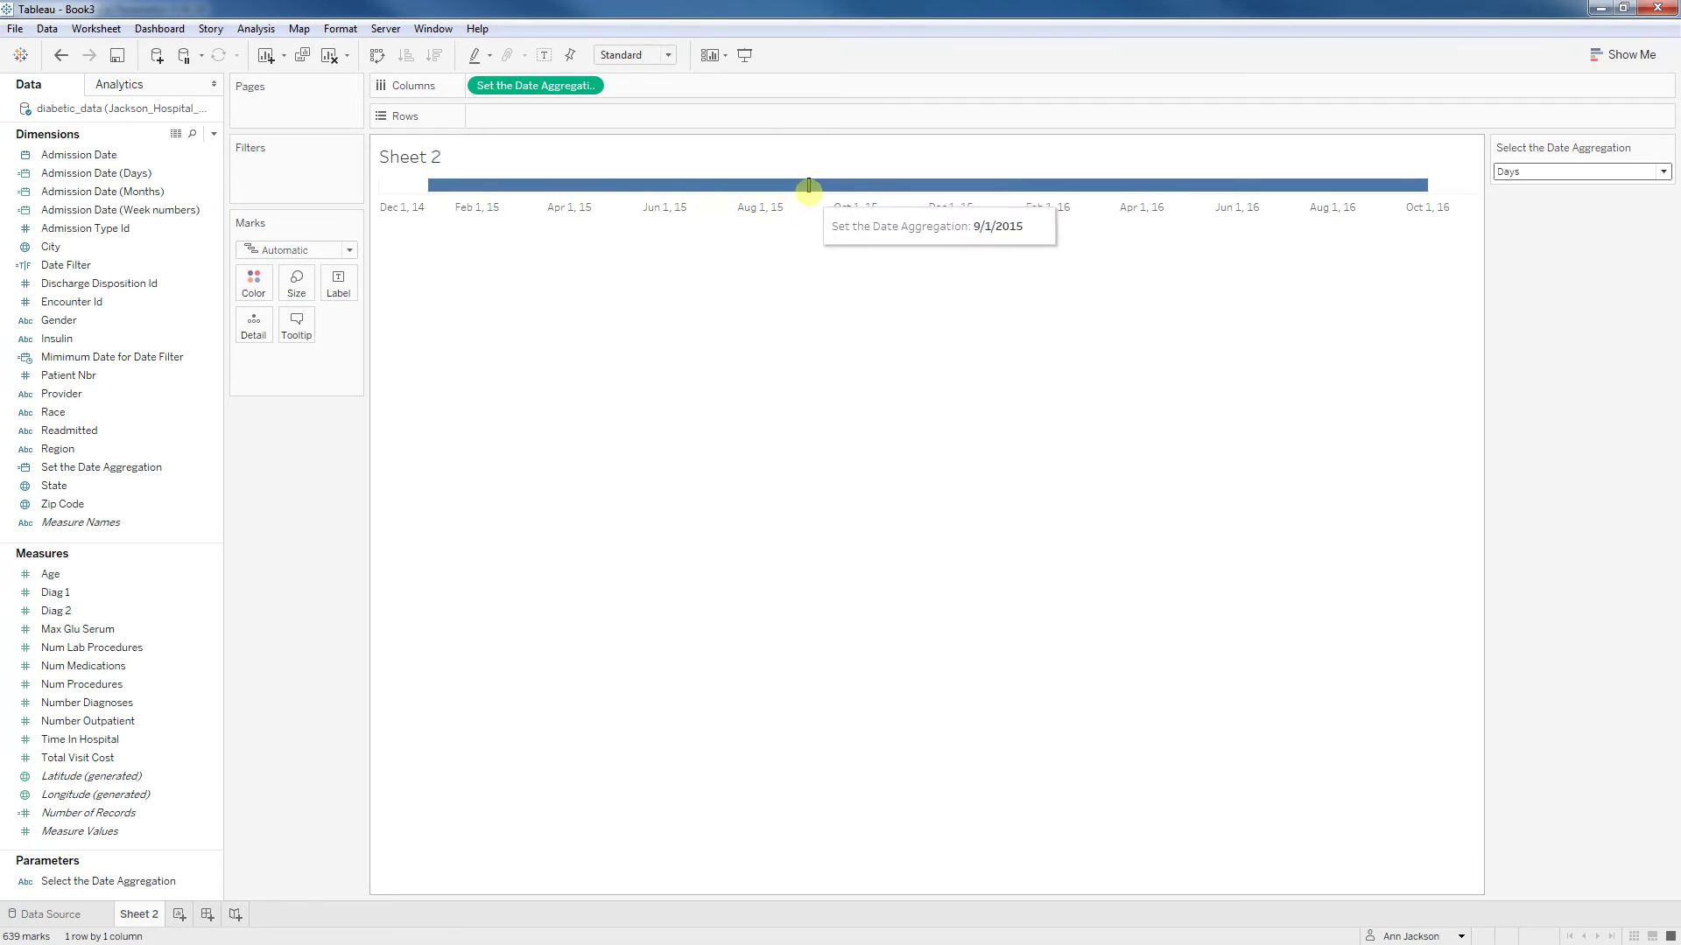
# - Chart Number of Records as bars and make the date column pill discrete
pyautogui.doubleClick(121, 812)
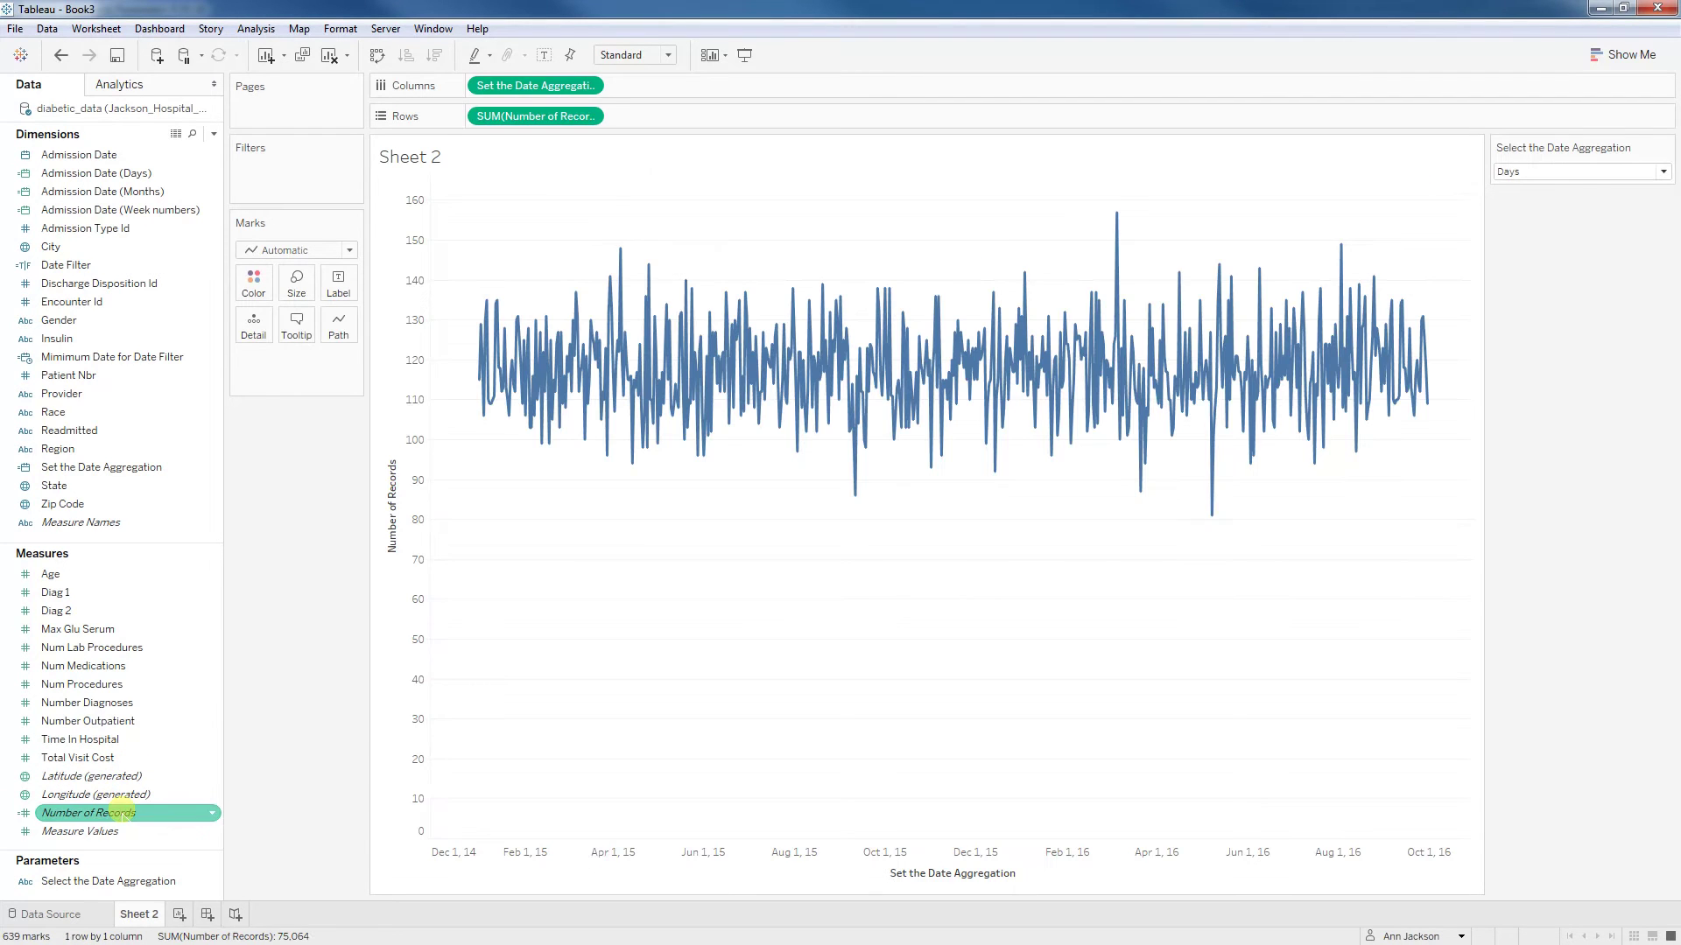
pyautogui.click(296, 251)
pyautogui.click(298, 287)
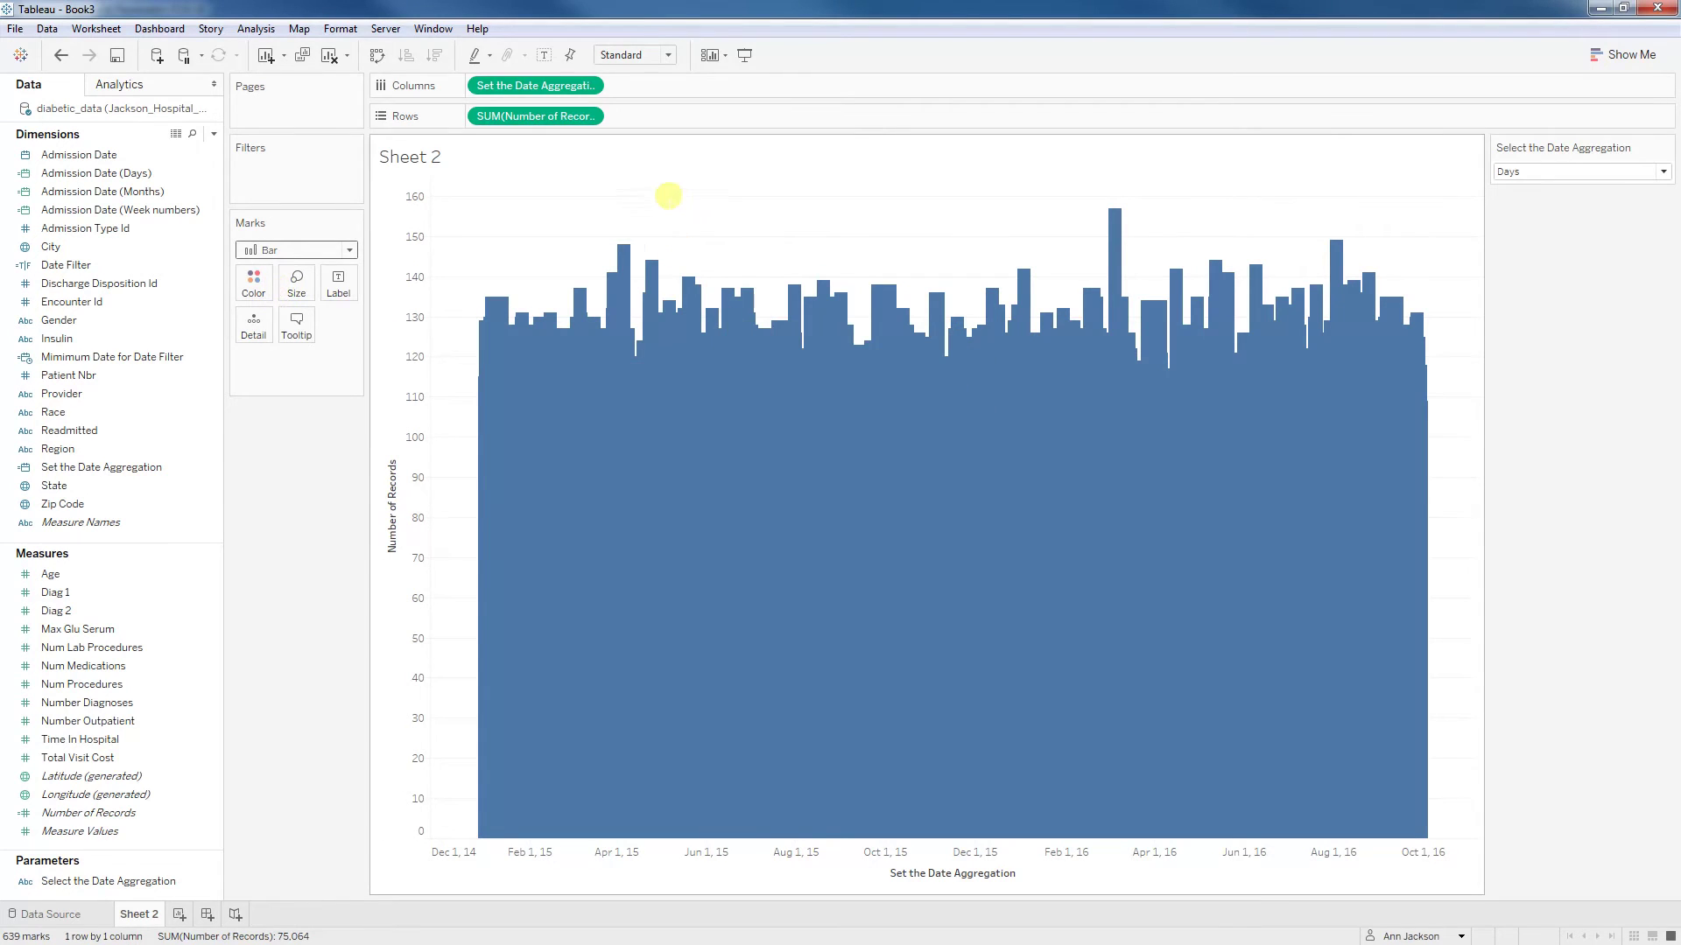
pyautogui.rightClick(561, 83)
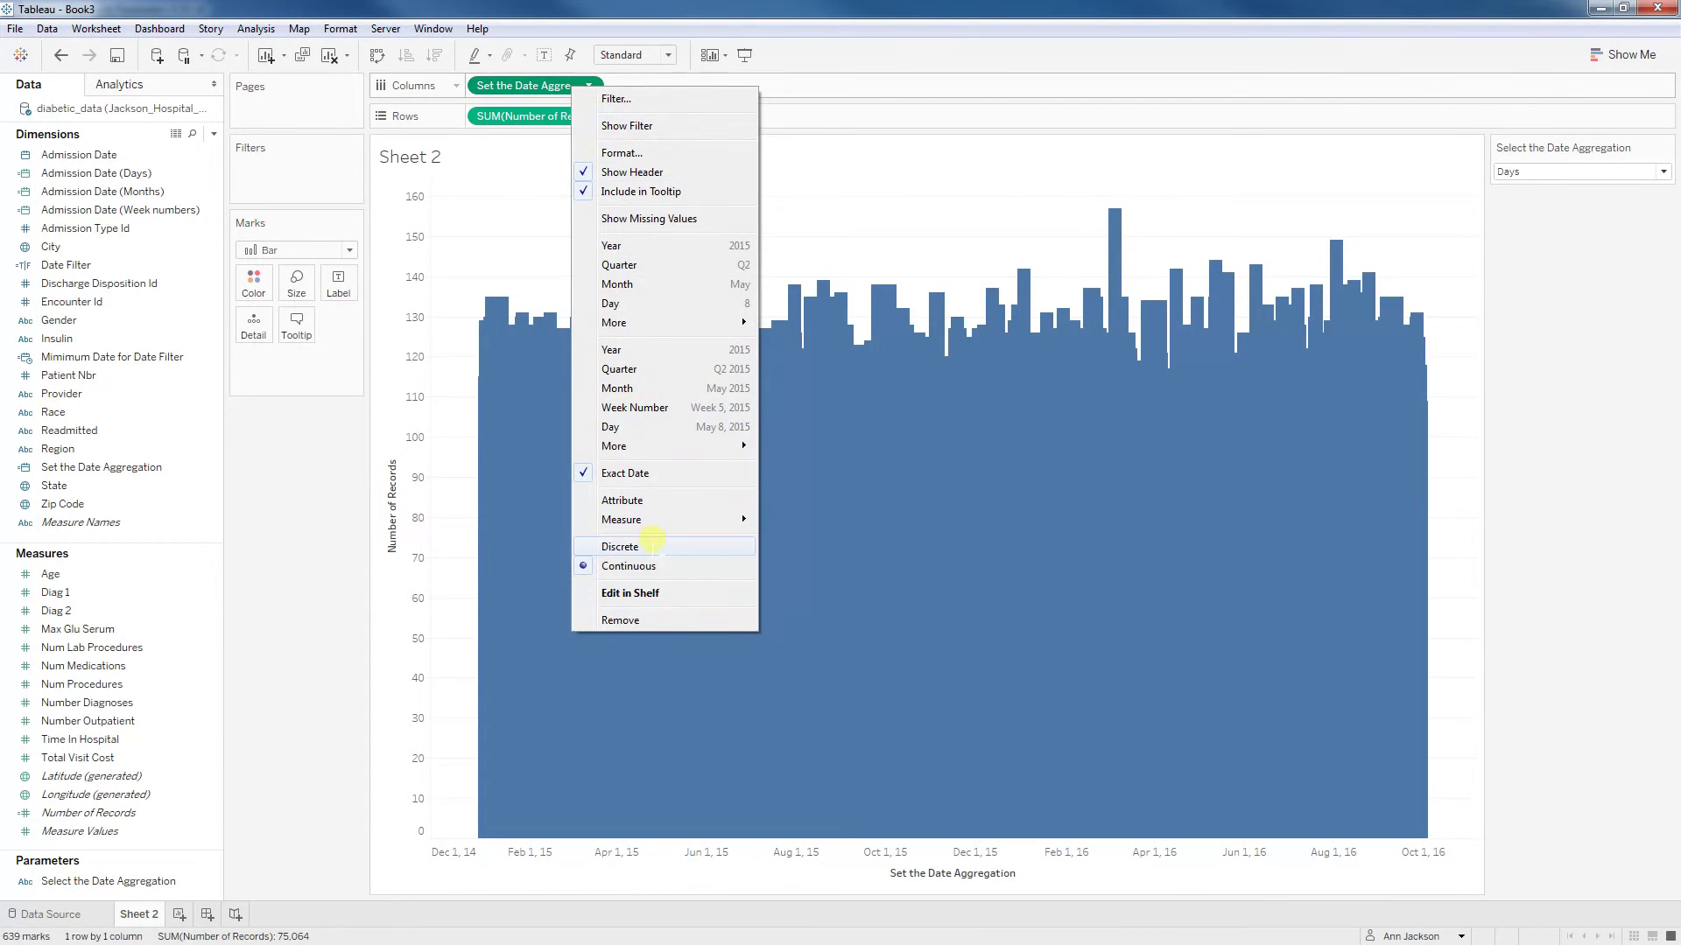
pyautogui.click(653, 548)
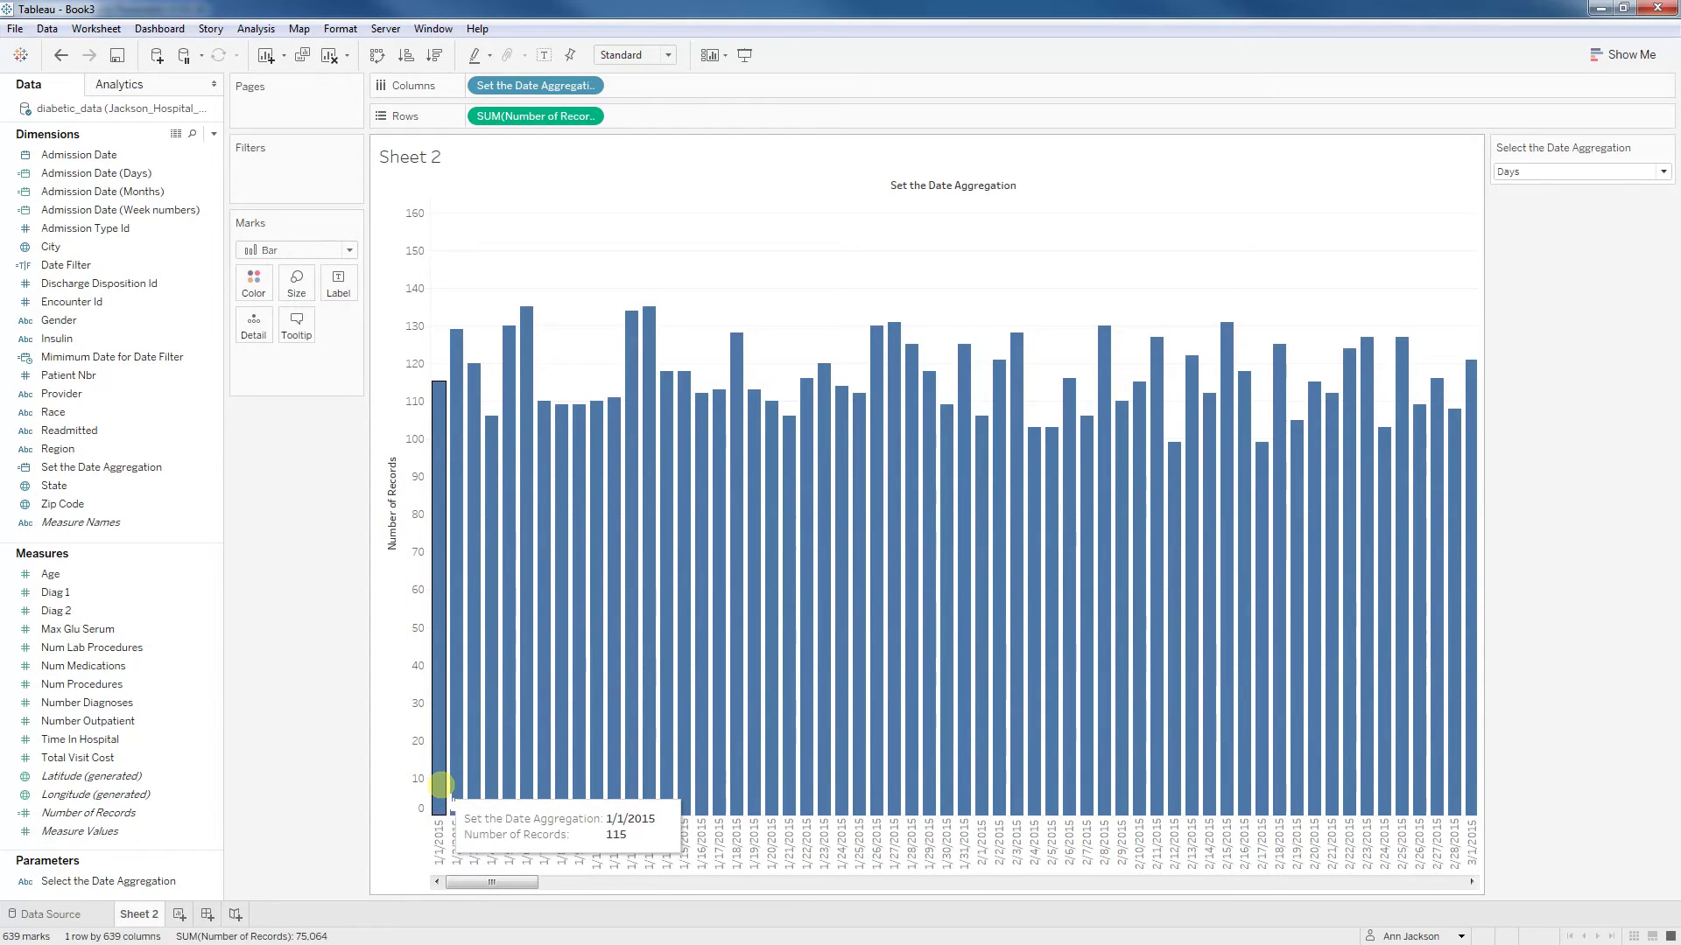
# - Set the aggregation to Weeks, then Months, leaving 21 monthly bars from 1/1/2015 to 9/1/2016
pyautogui.click(1536, 172)
pyautogui.click(1523, 206)
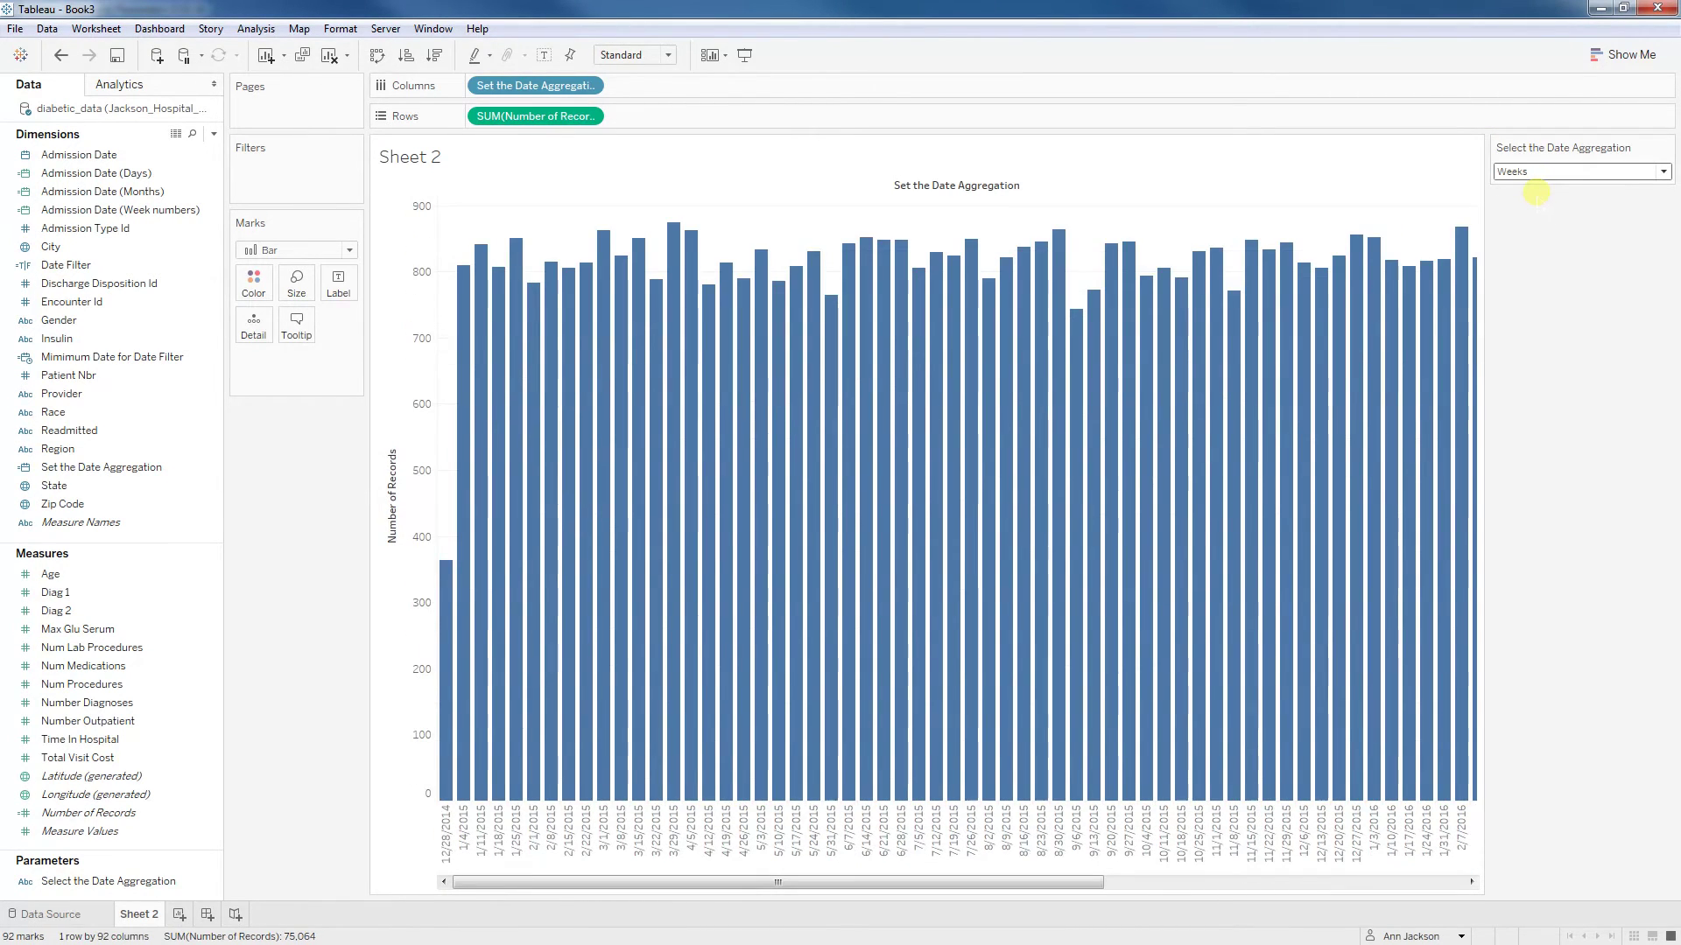
pyautogui.click(1541, 174)
pyautogui.click(1549, 221)
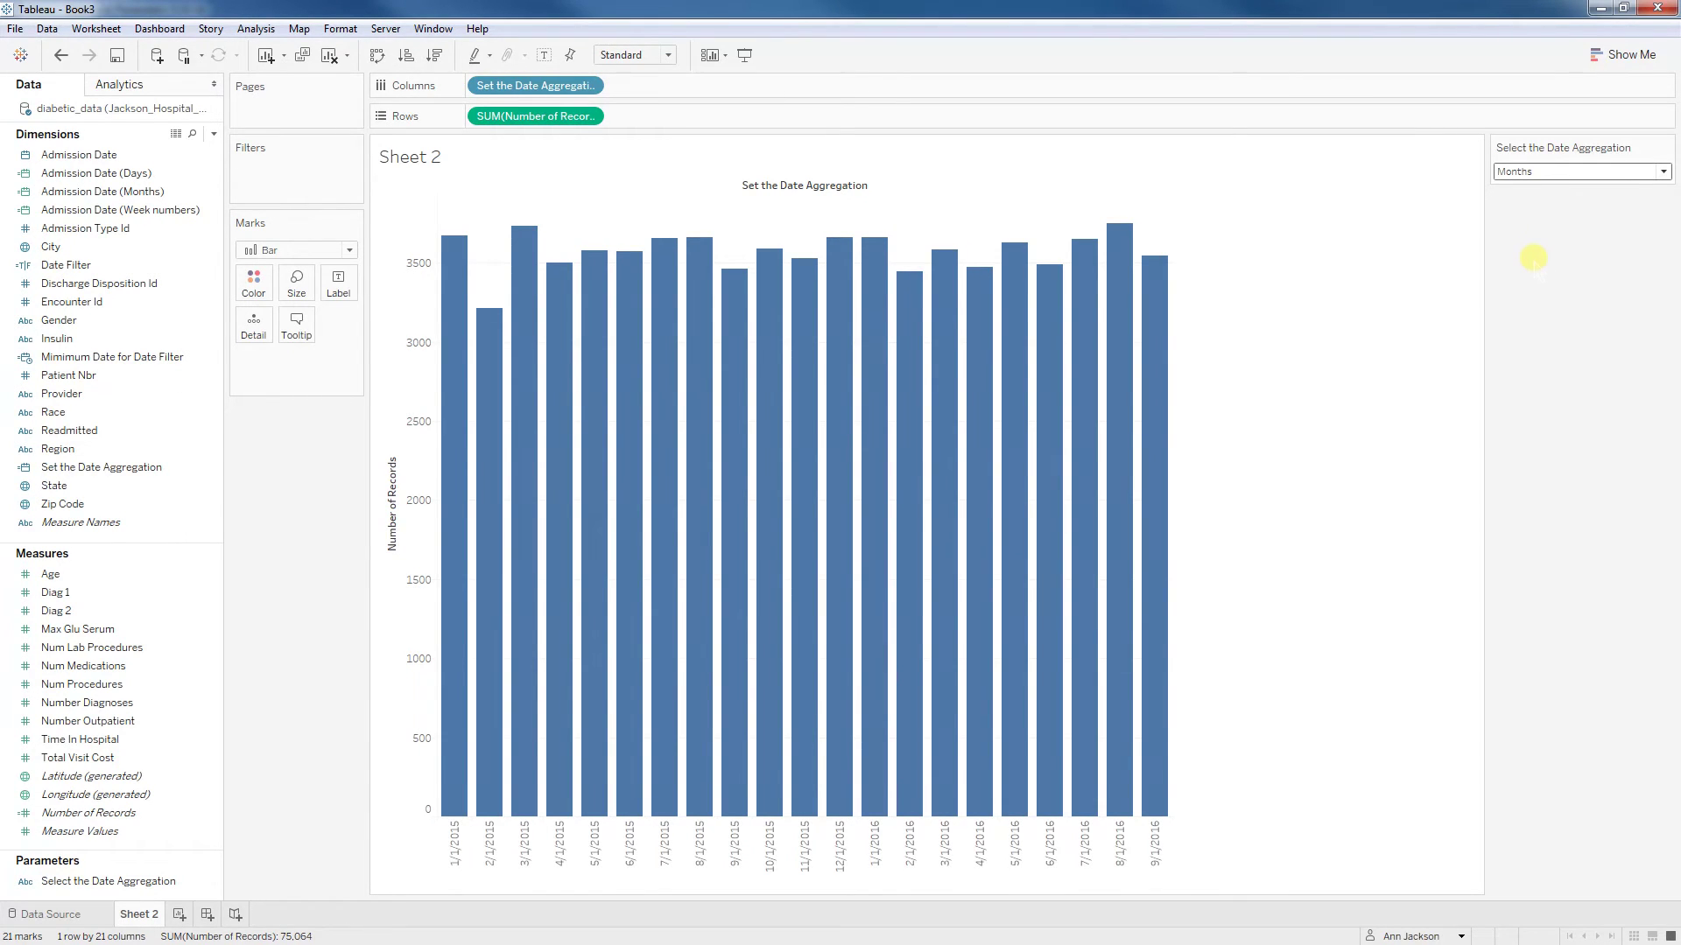
pyautogui.rightClick(115, 358)
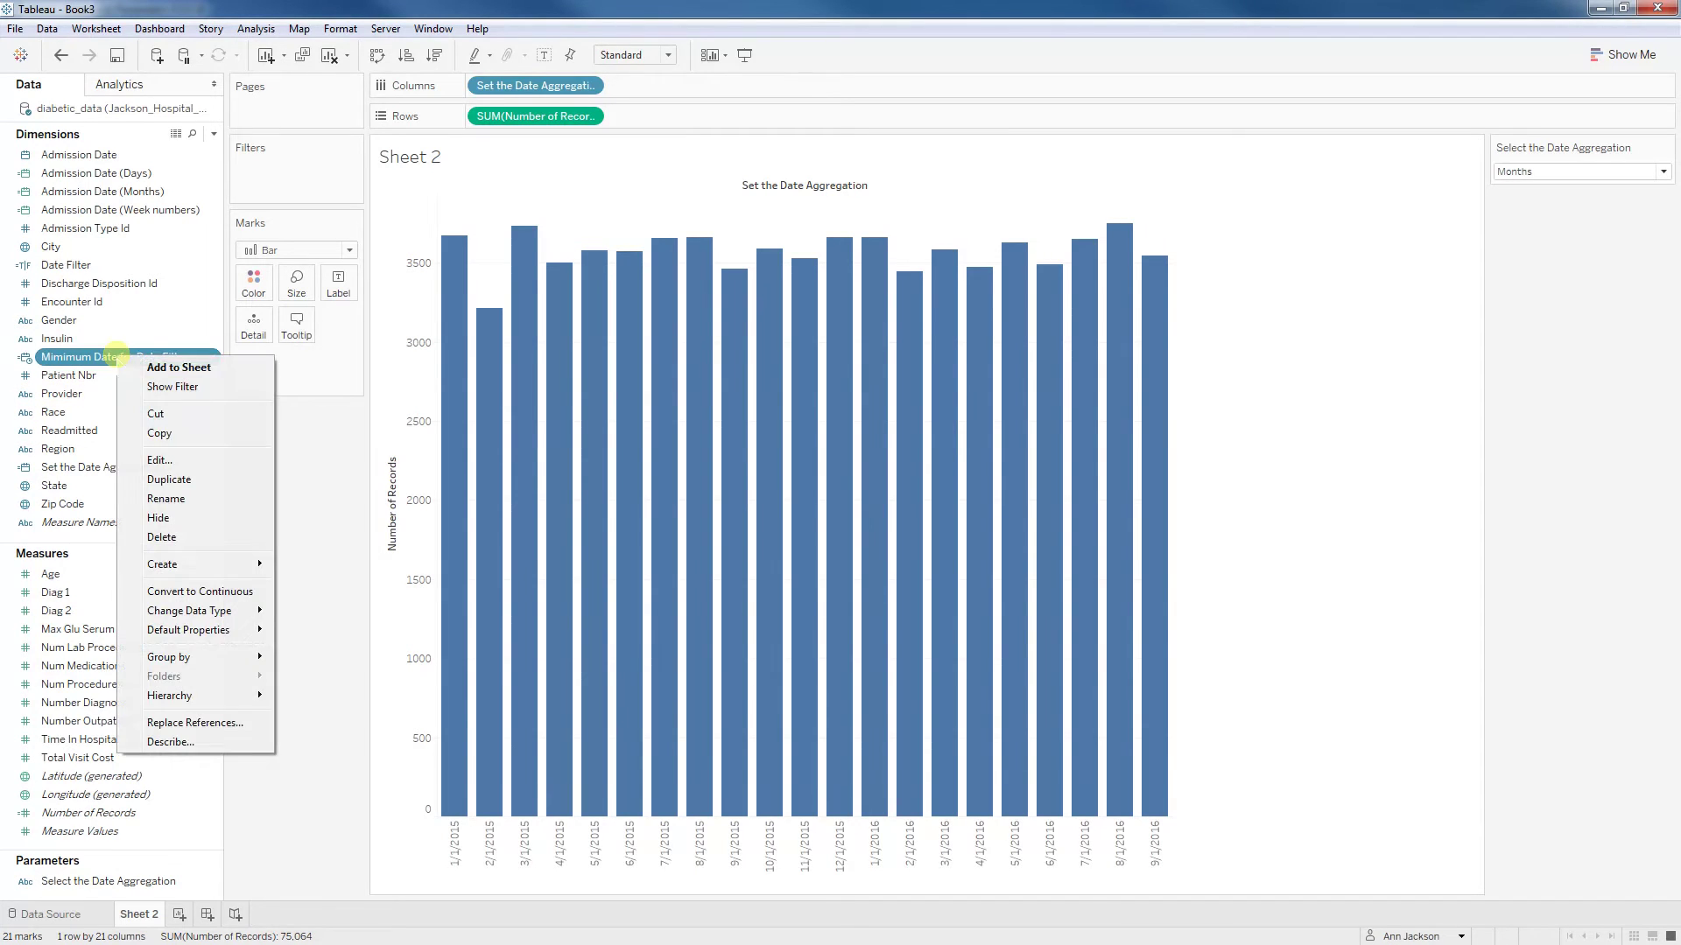
pyautogui.click(175, 461)
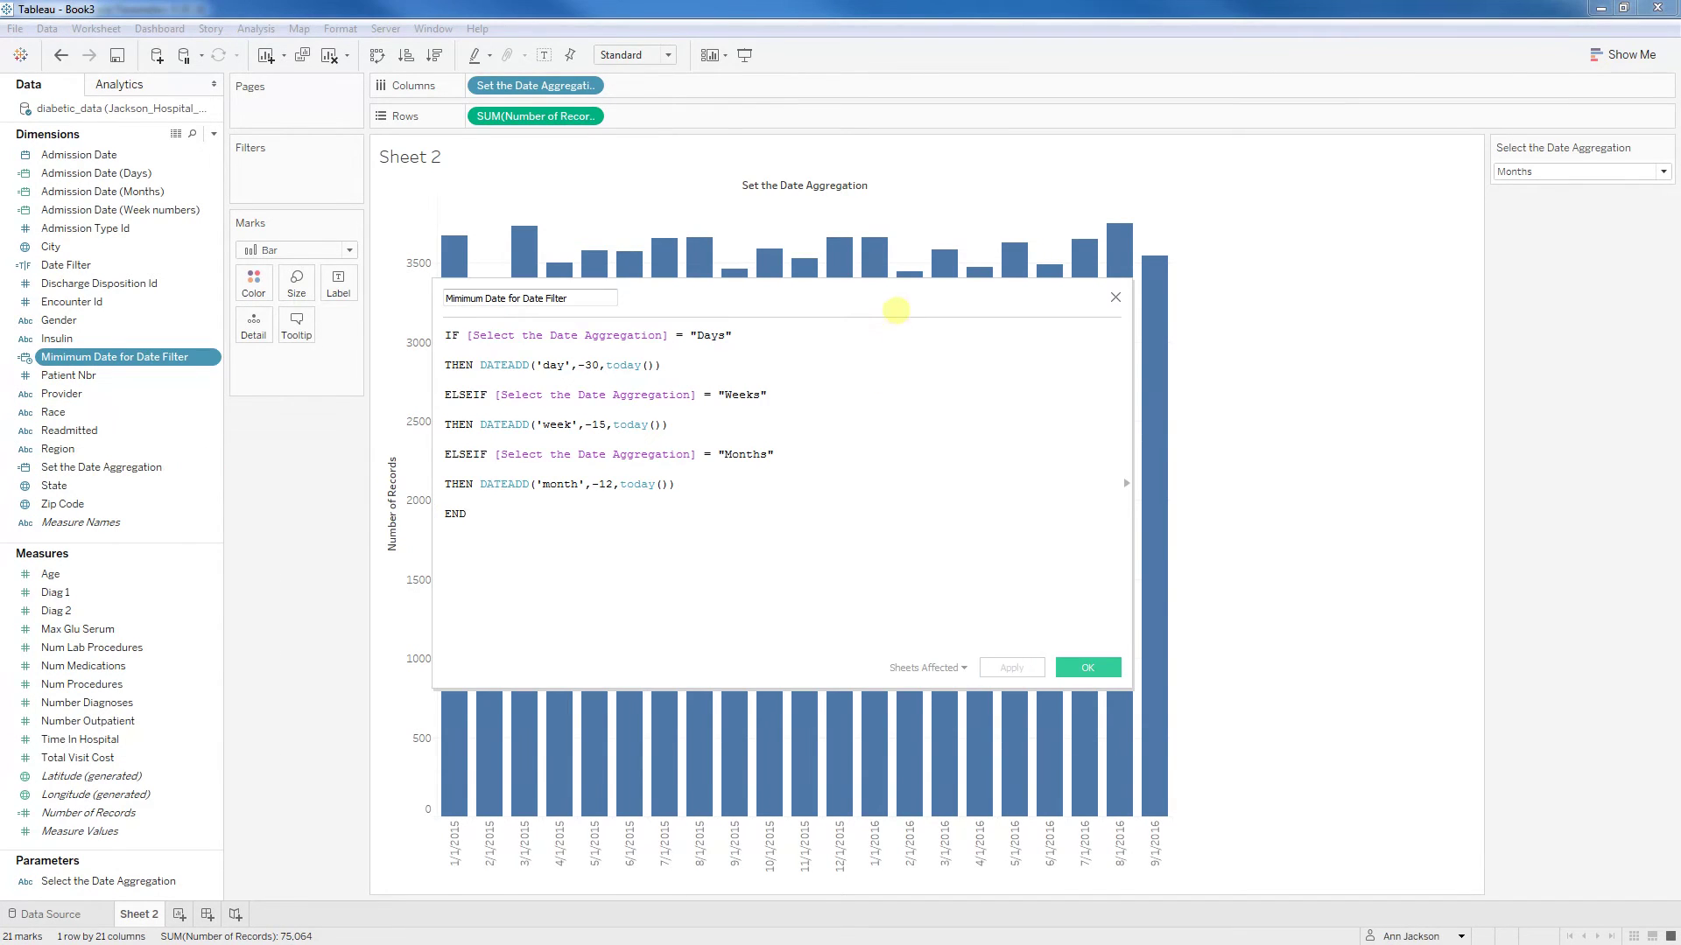
pyautogui.moveTo(898, 299); pyautogui.dragTo(905, 230)
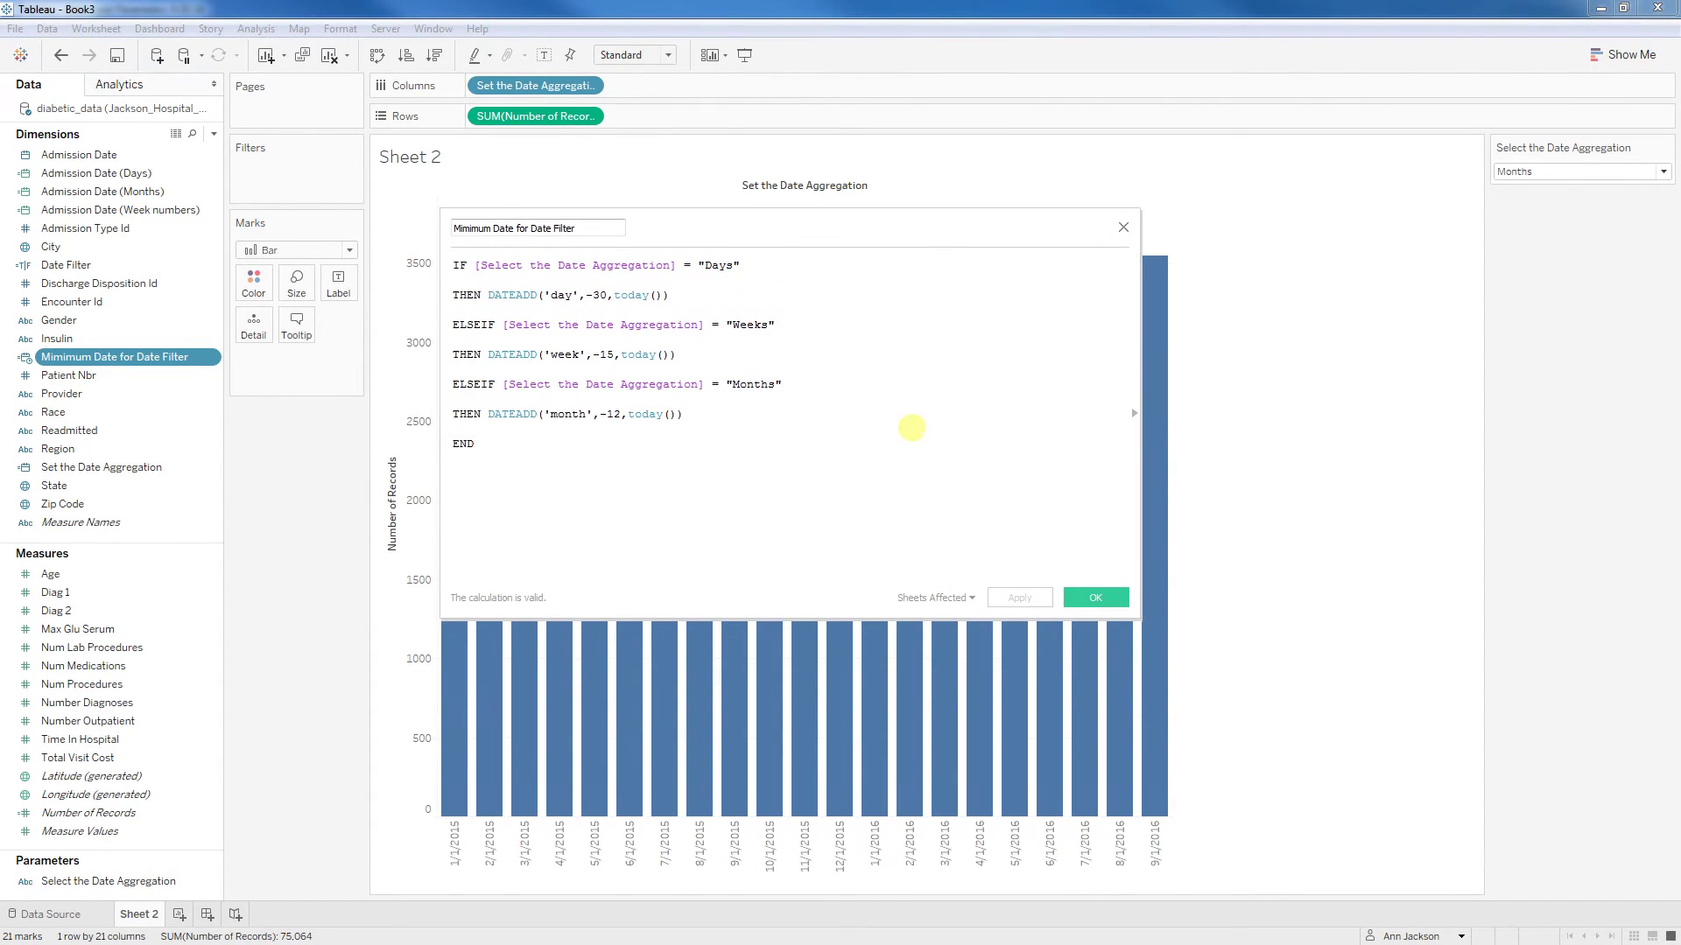
pyautogui.click(1074, 599)
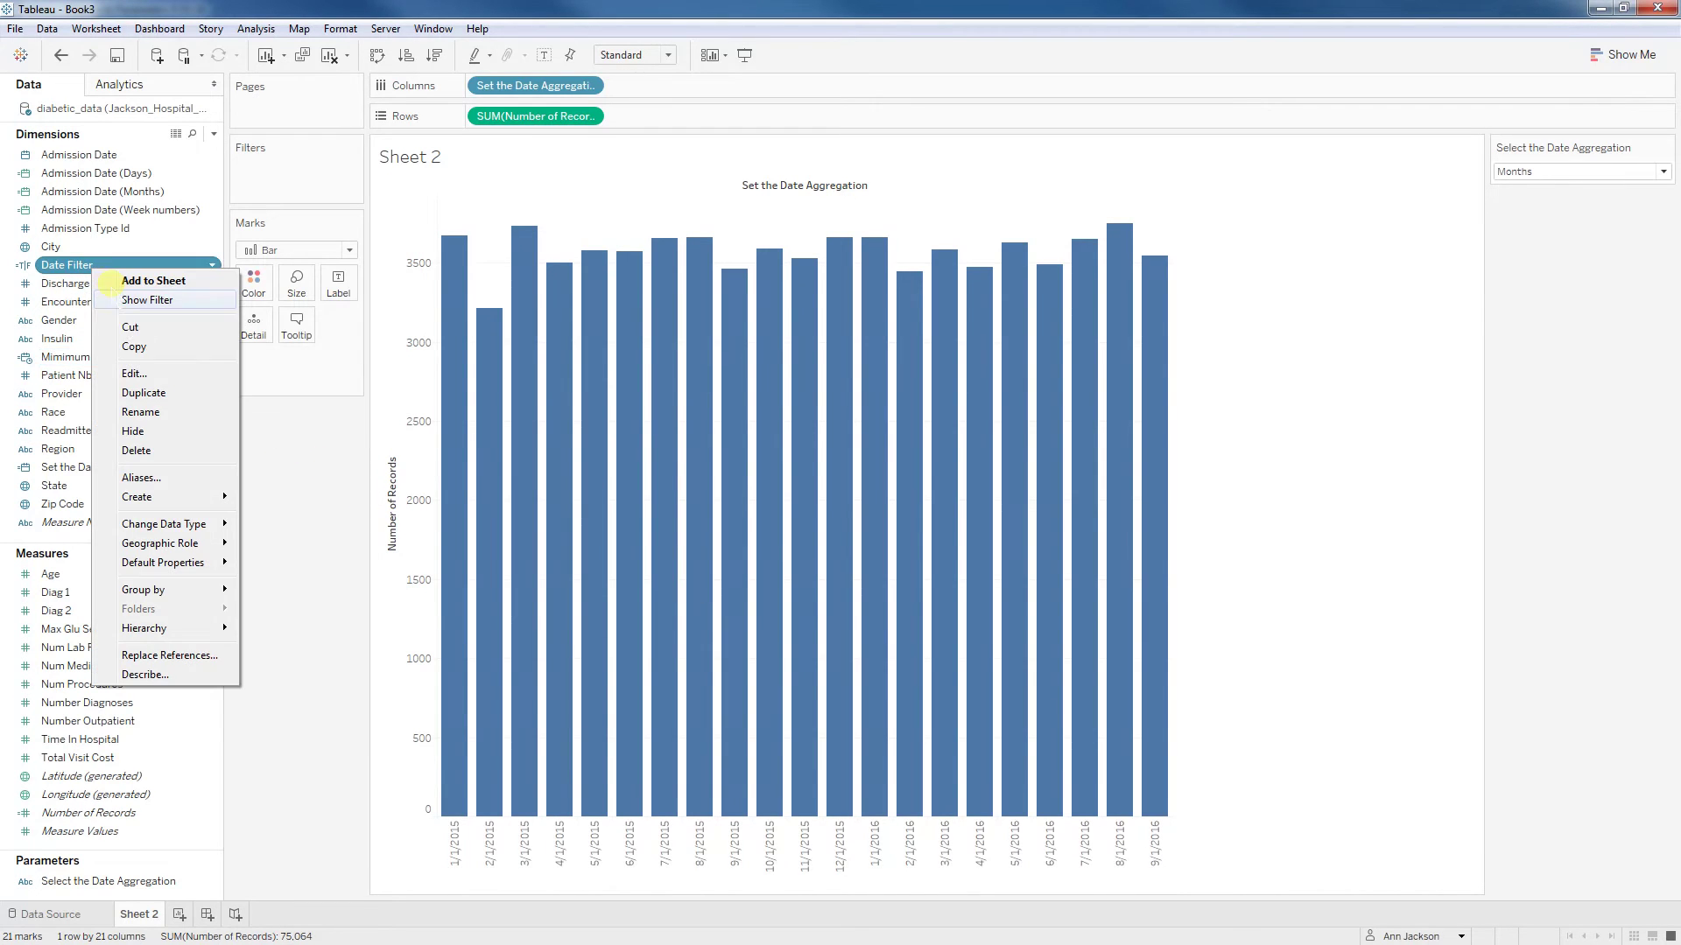
# - Review the Date Filter calculation, then place Date Filter on the Filters shelf
pyautogui.rightClick(91, 265)
pyautogui.click(136, 372)
pyautogui.moveTo(839, 226); pyautogui.dragTo(899, 330)
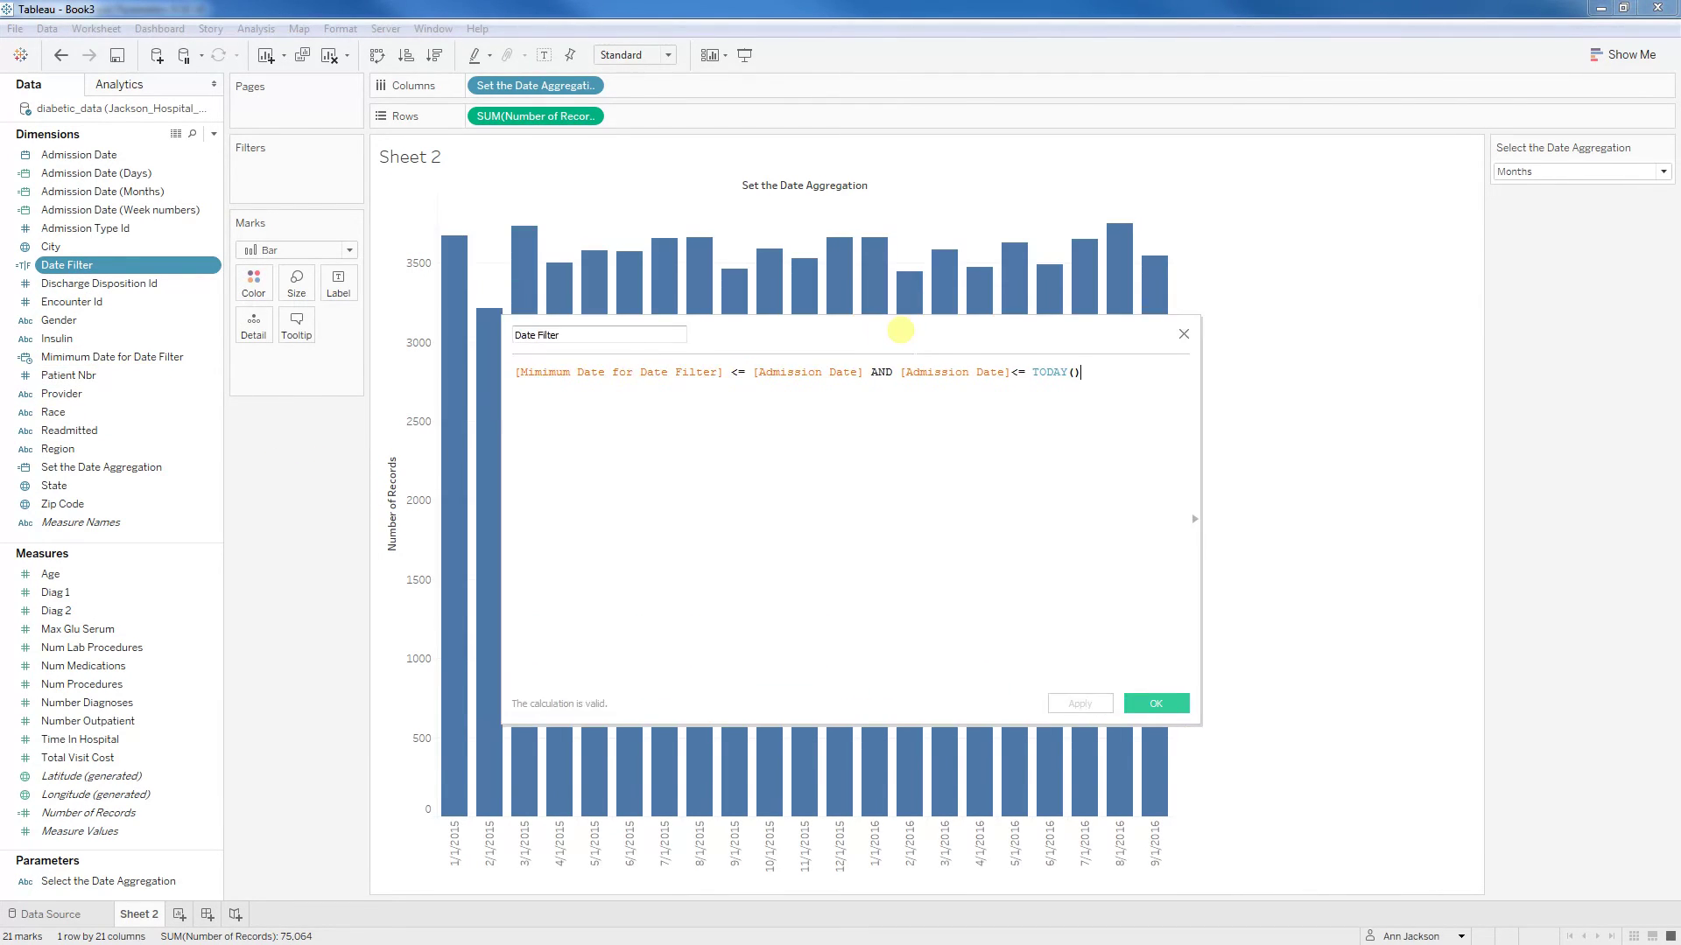
pyautogui.click(1155, 704)
pyautogui.moveTo(65, 267); pyautogui.dragTo(274, 176)
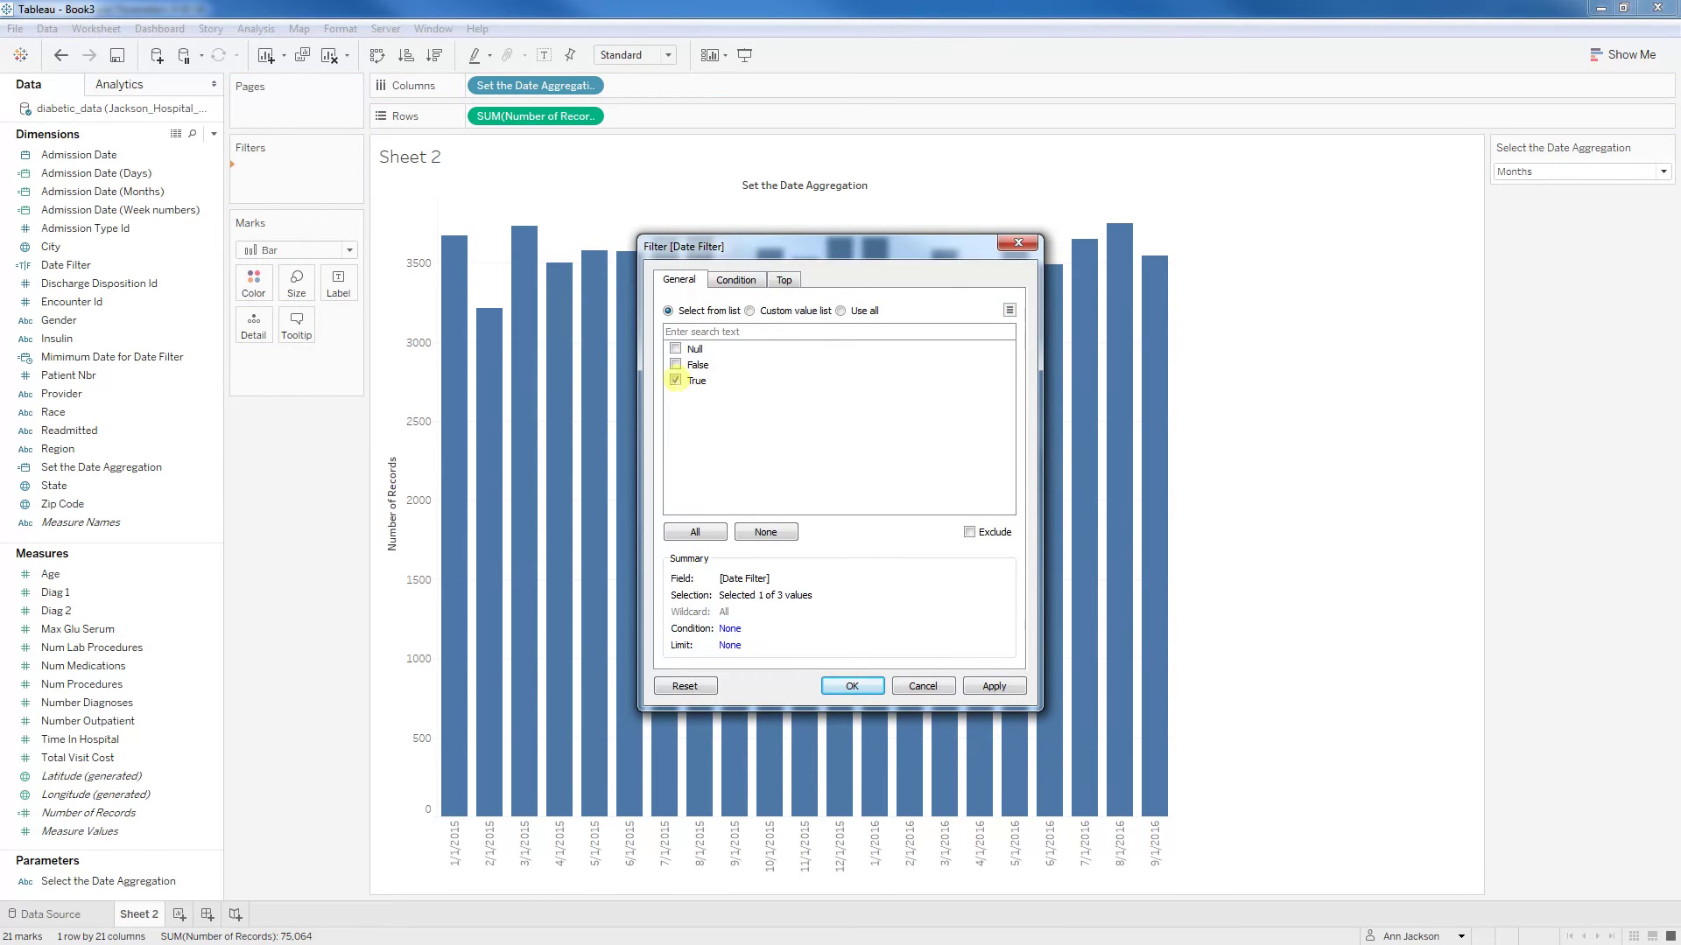
# - Keep only True in Date Filter, trimming the chart to 13 months from 9/1/2015 to 9/1/2016
pyautogui.click(677, 380)
pyautogui.click(994, 686)
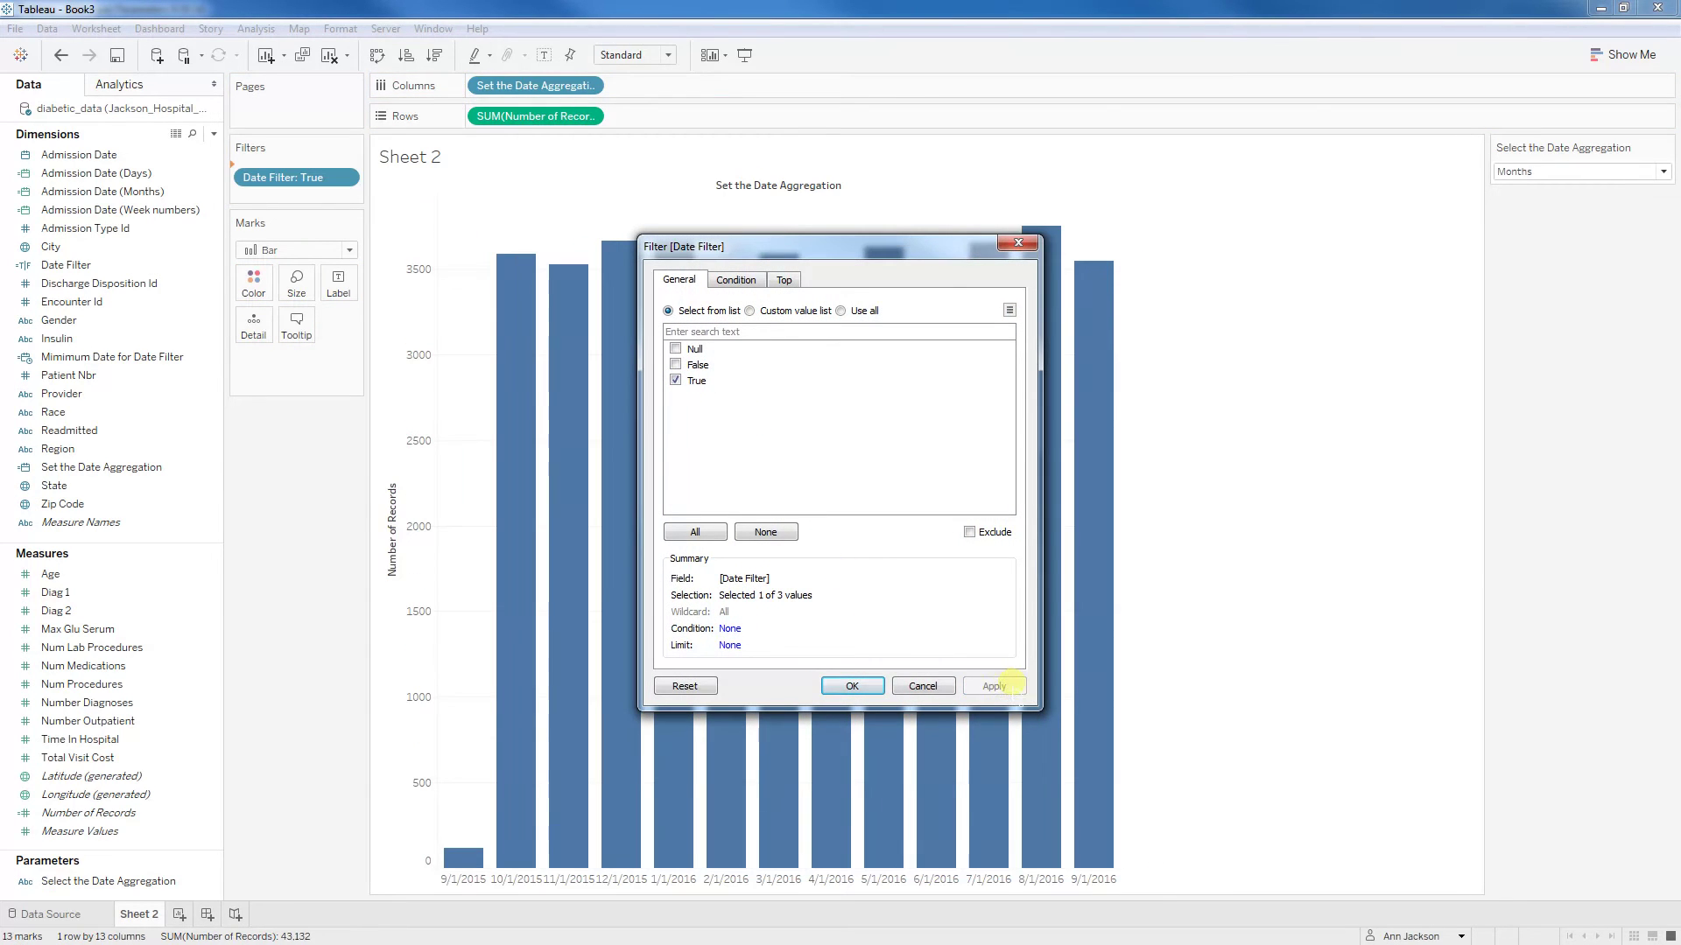
pyautogui.click(852, 686)
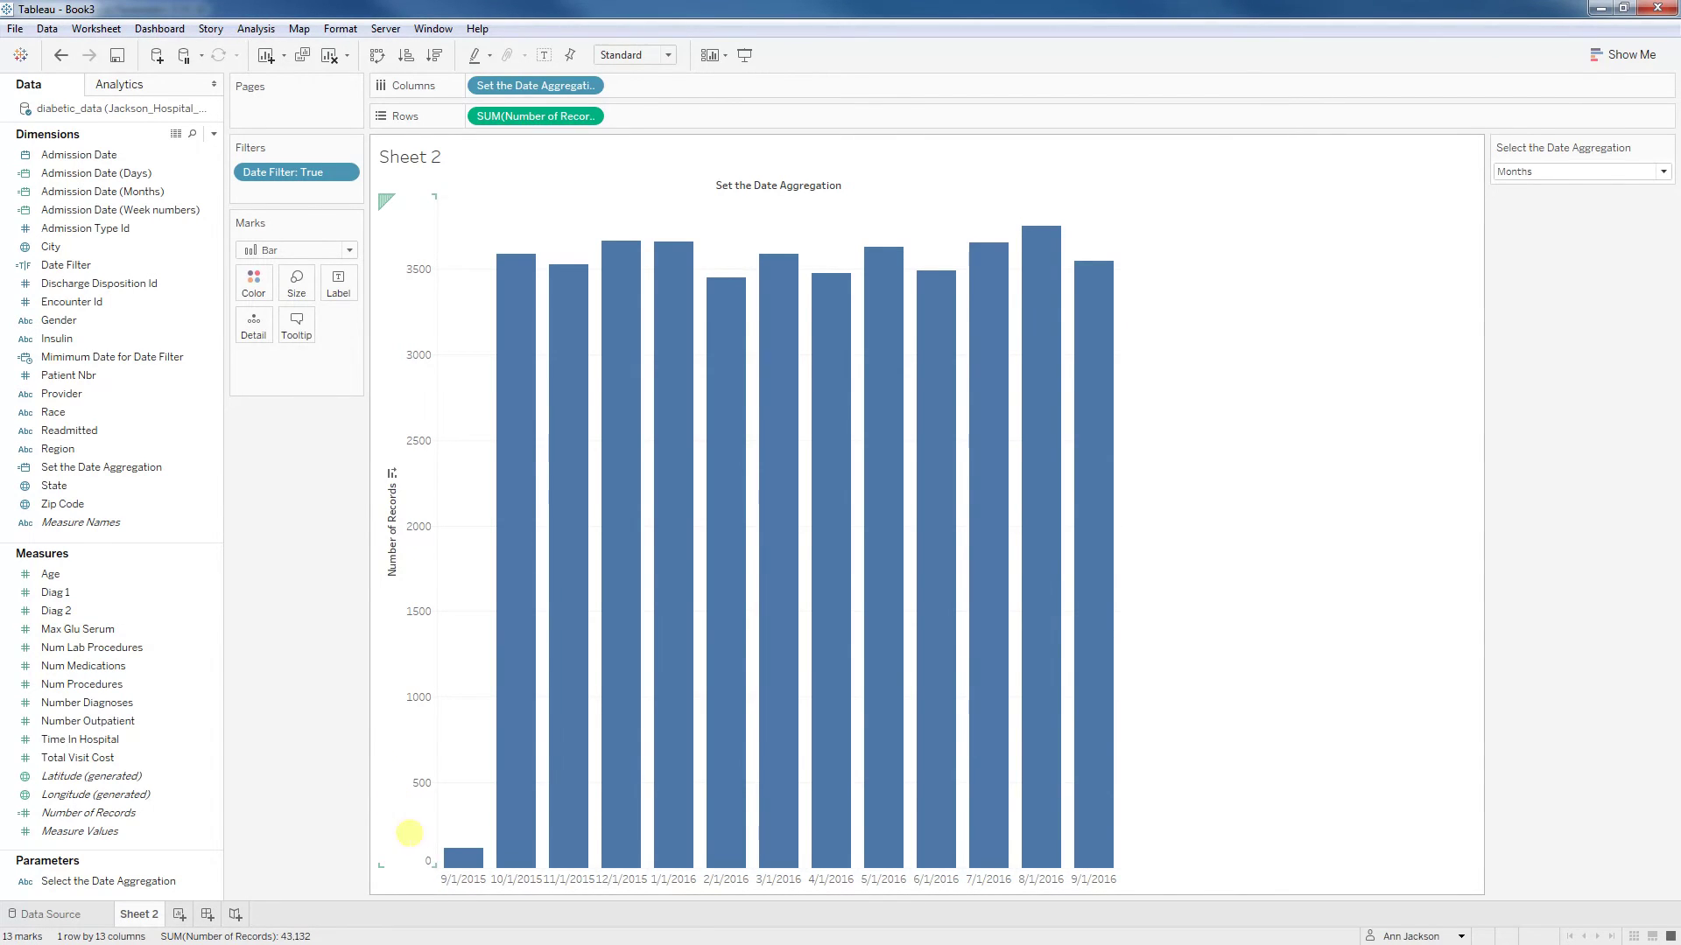
pyautogui.moveTo(435, 856)
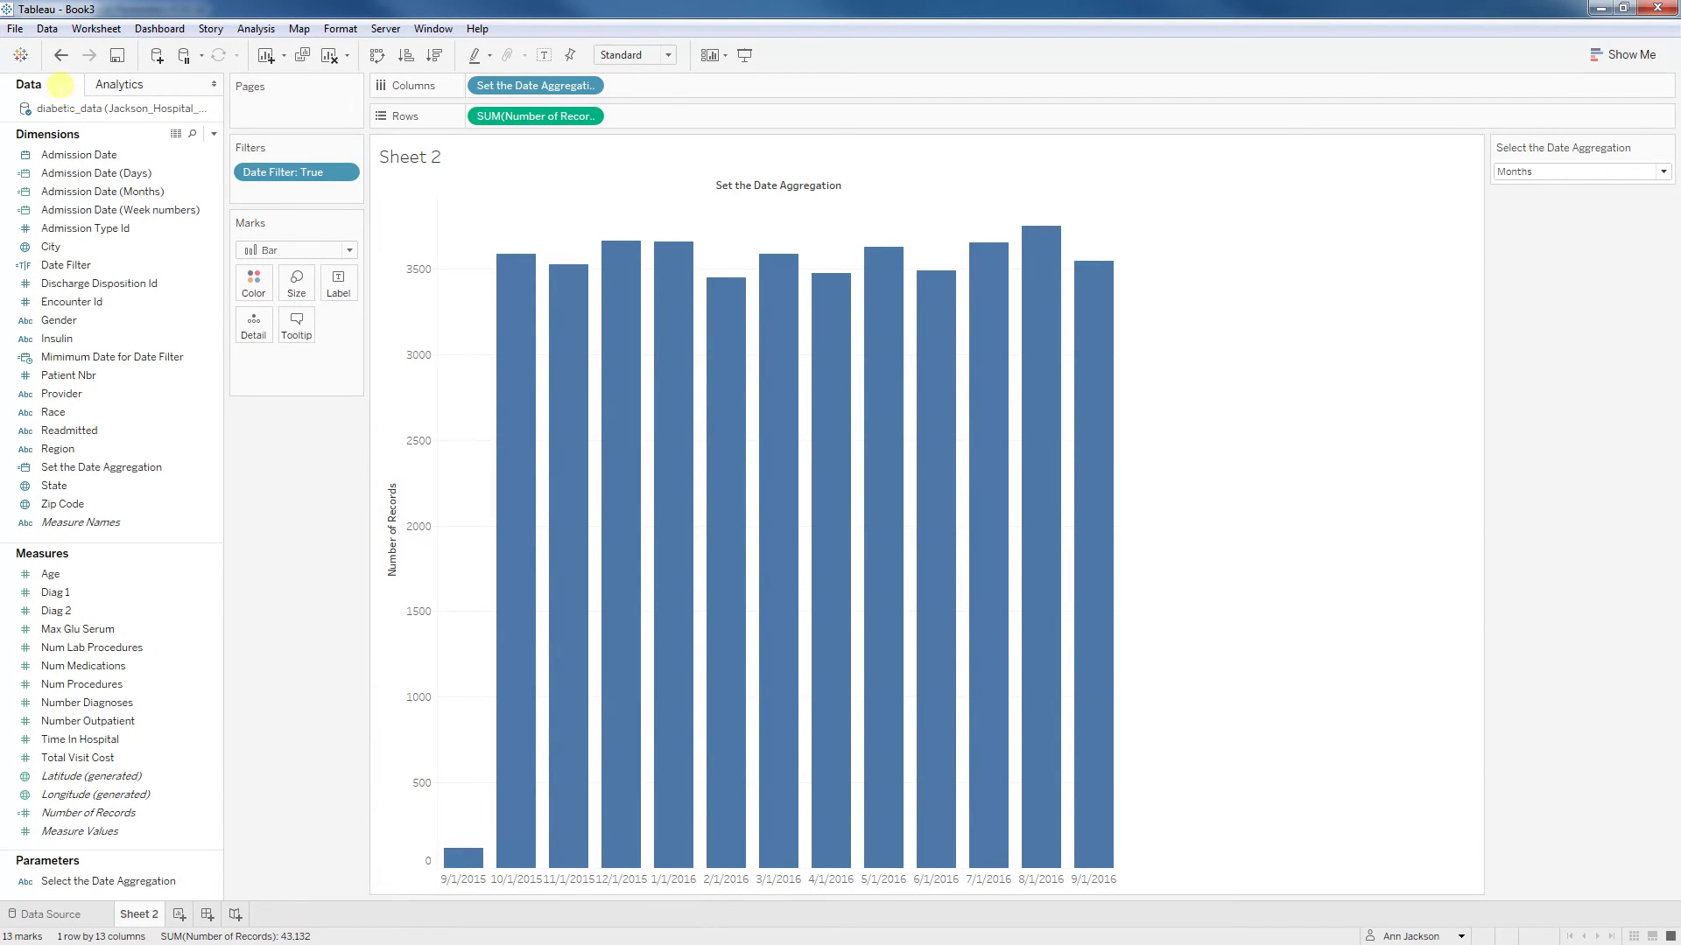
# - Undo and redo the date filter to compare, then edit the Minimum Date for Date Filter calculation
pyautogui.click(60, 55)
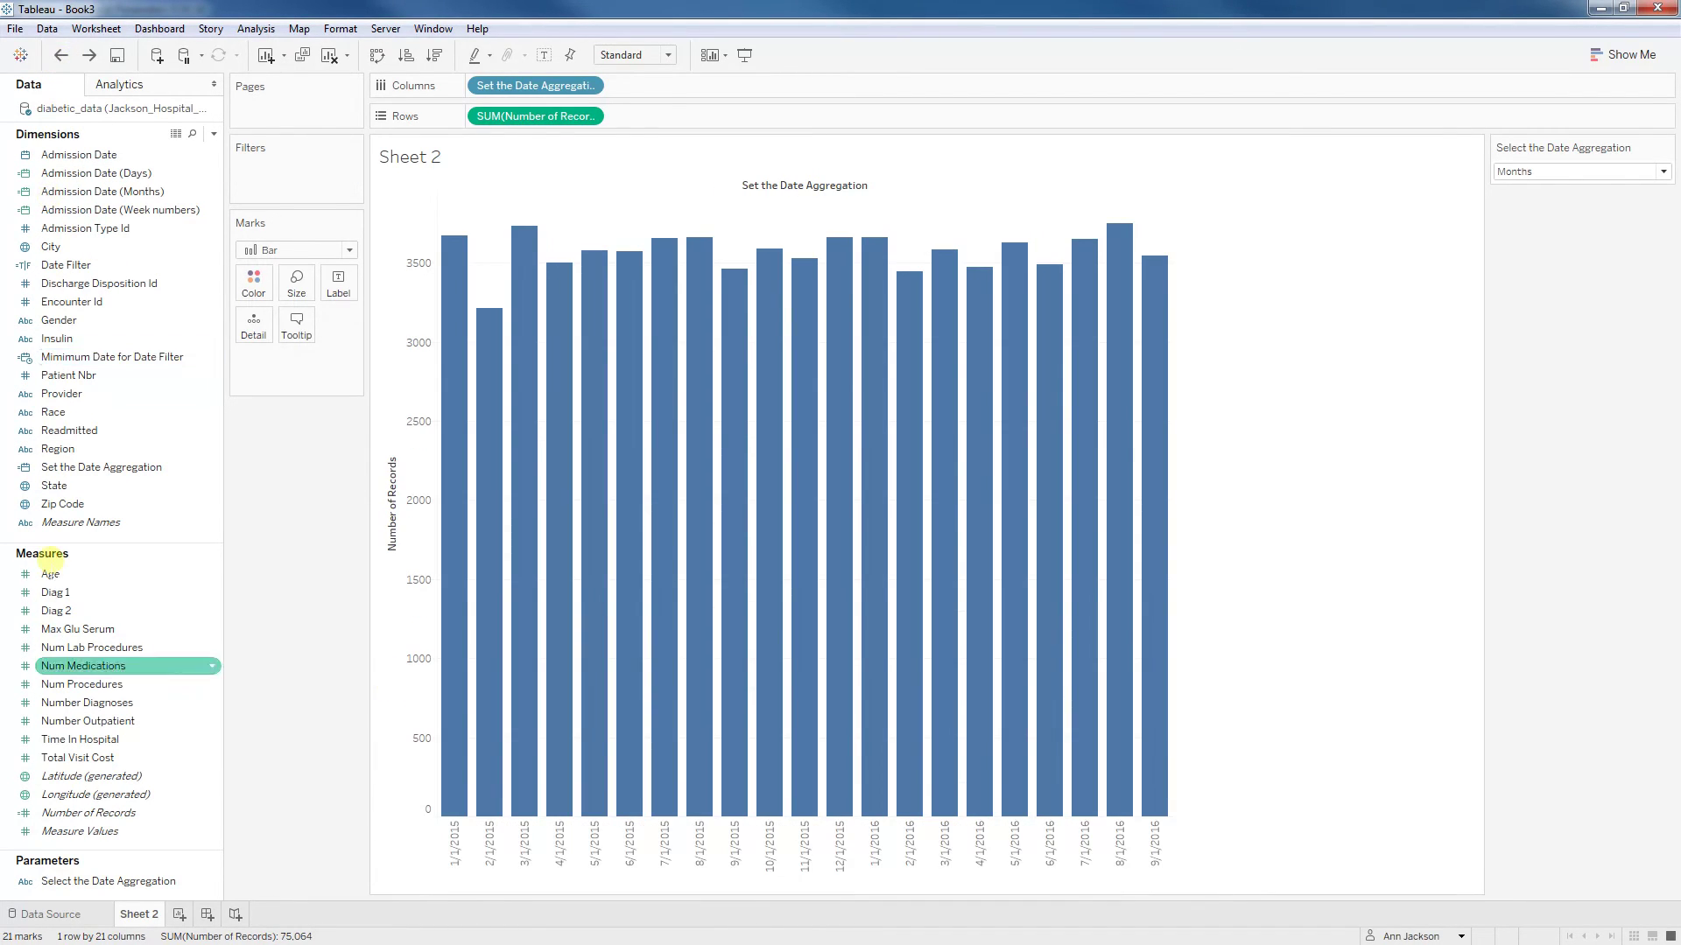
pyautogui.moveTo(735, 810)
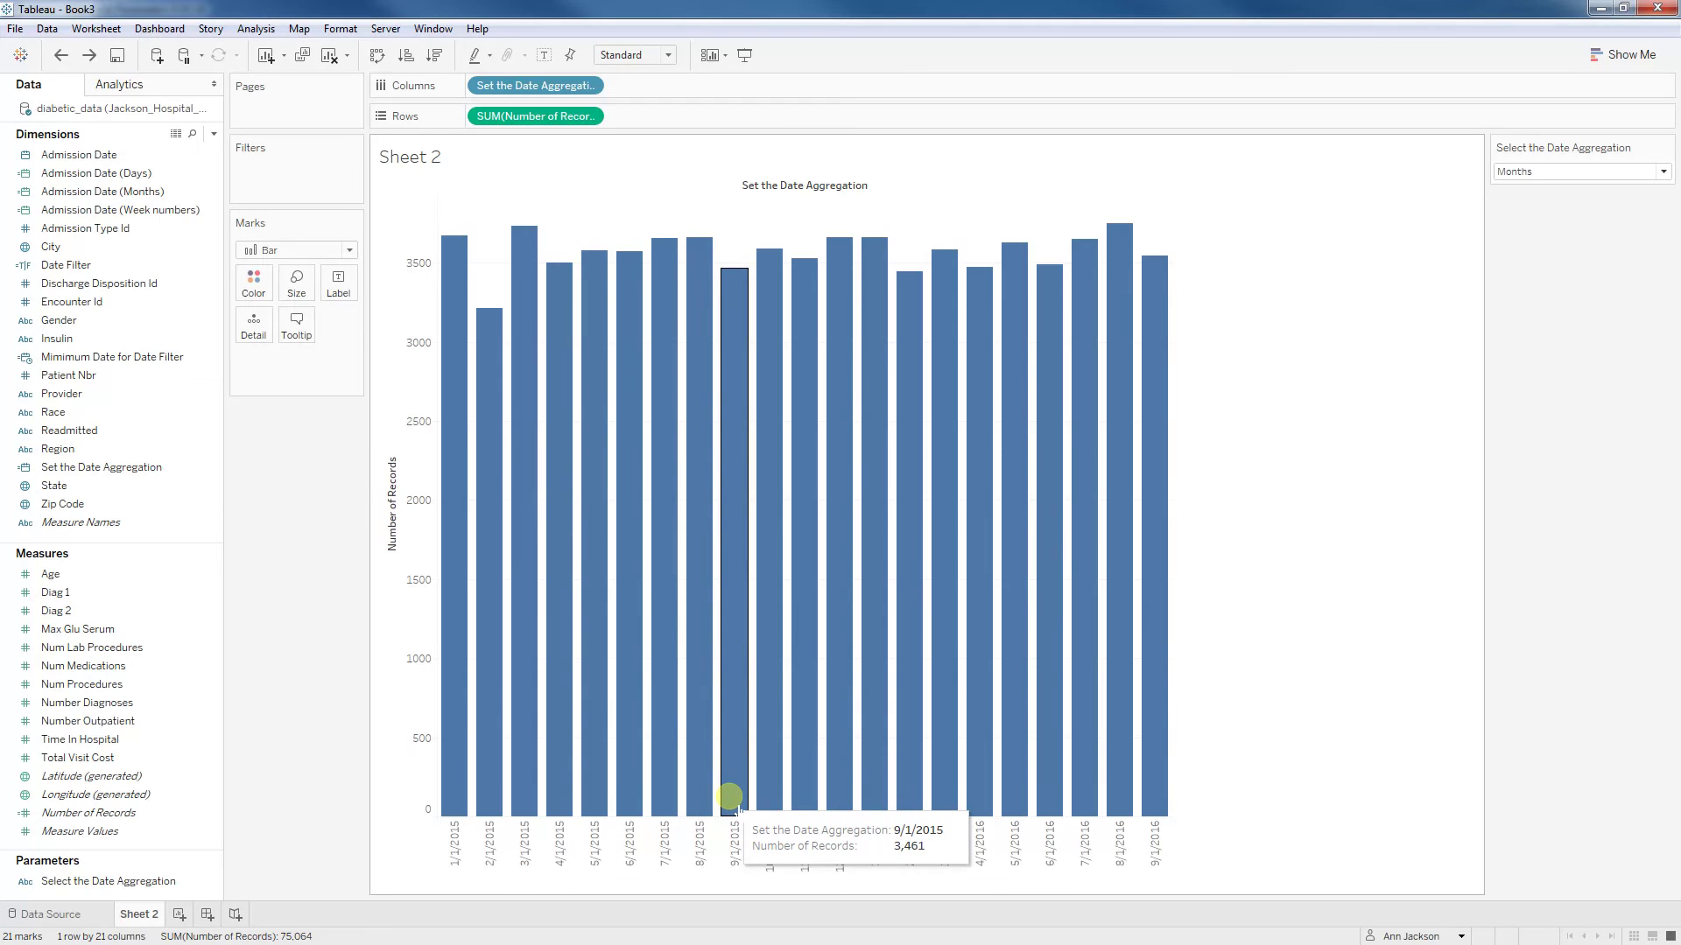
pyautogui.click(88, 55)
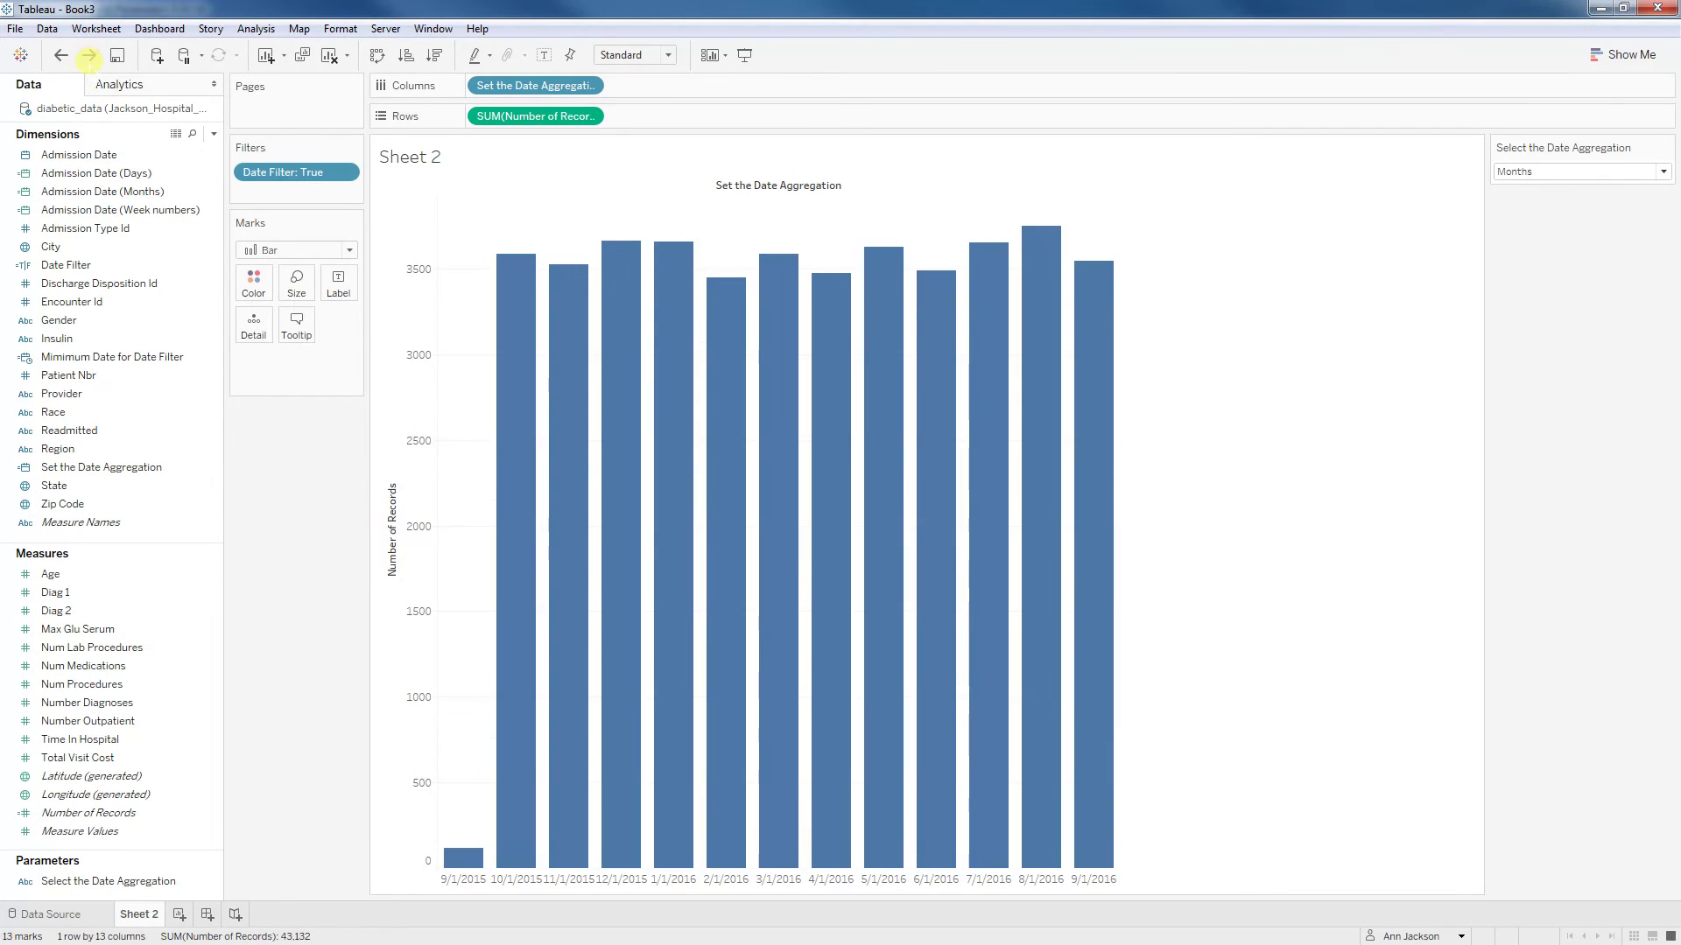
pyautogui.rightClick(132, 356)
pyautogui.click(175, 455)
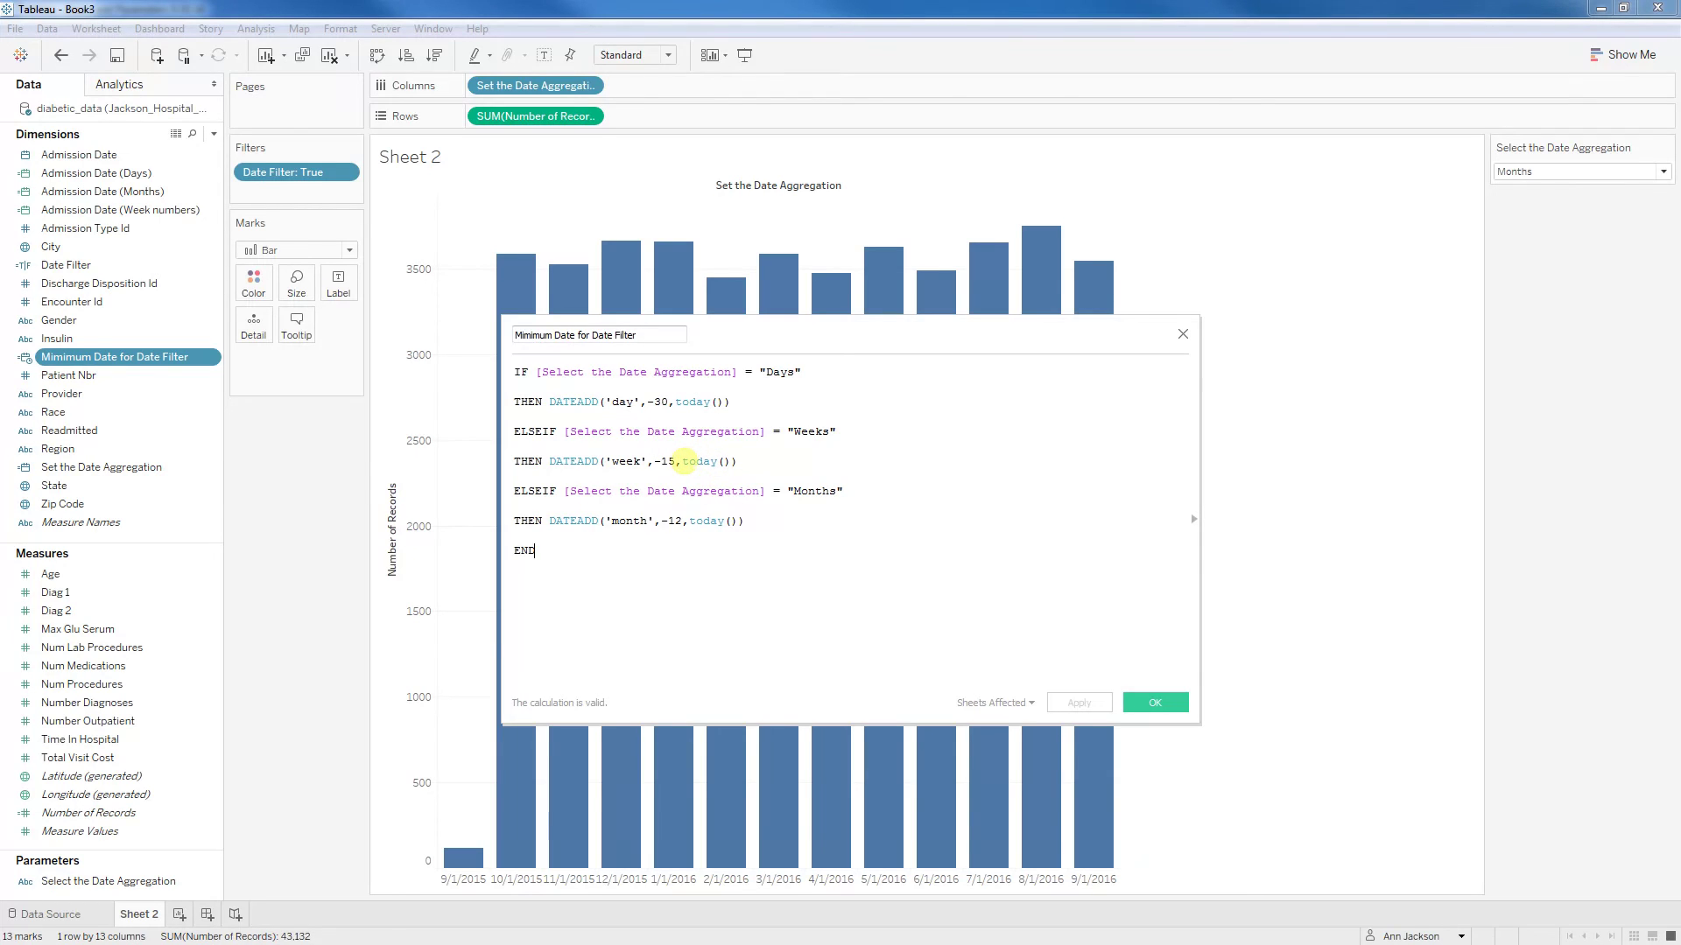
# - In the Weeks branch, wrap today() as DATETRUNC('week',today())
pyautogui.click(684, 460)
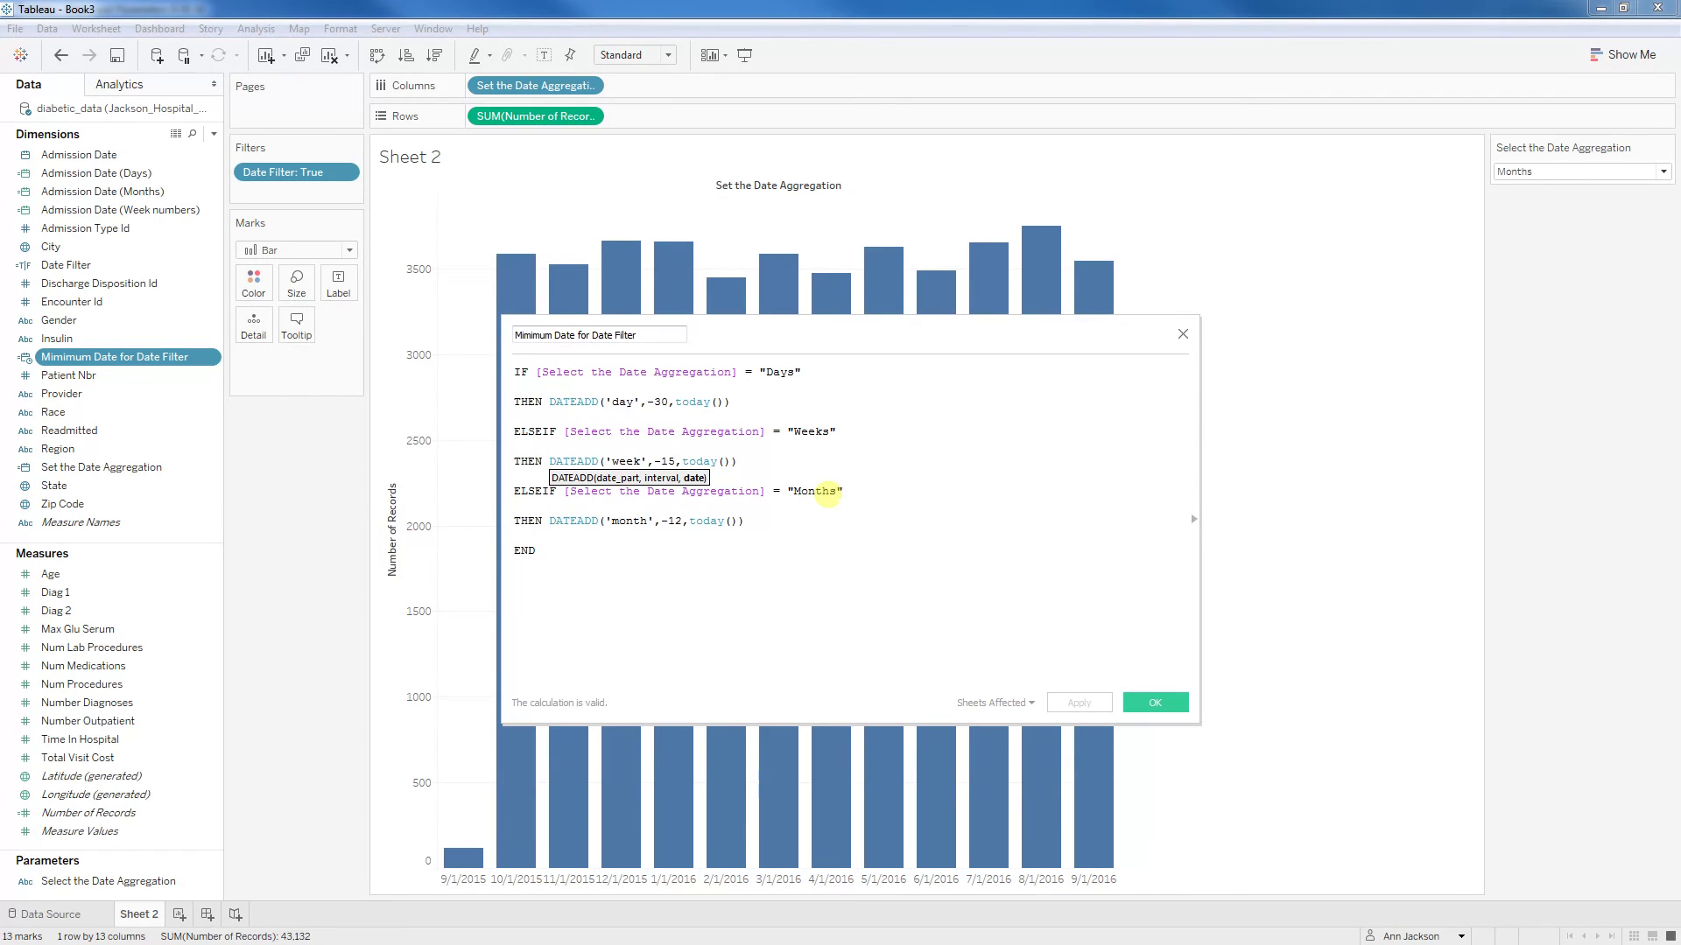
pyautogui.write('date')
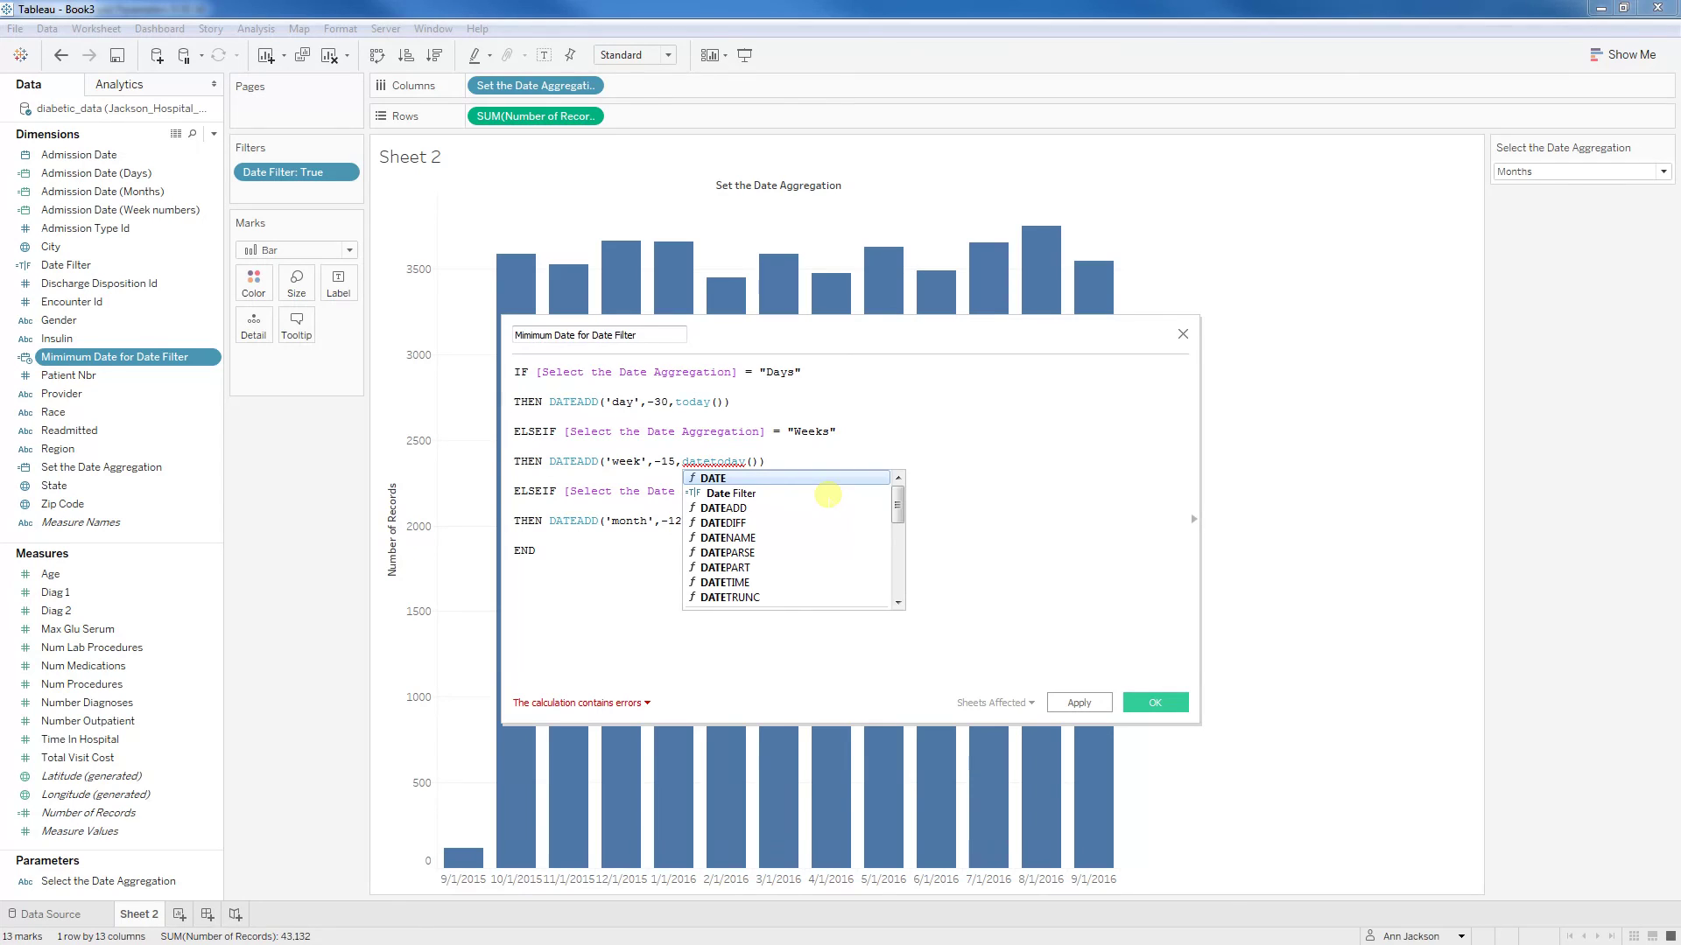
pyautogui.press('Down')
pyautogui.press('Down')
pyautogui.press('Down')
pyautogui.press('Down')
pyautogui.press('Down')
pyautogui.press('Down')
pyautogui.press('Down')
pyautogui.press('Down')
pyautogui.press('Return')
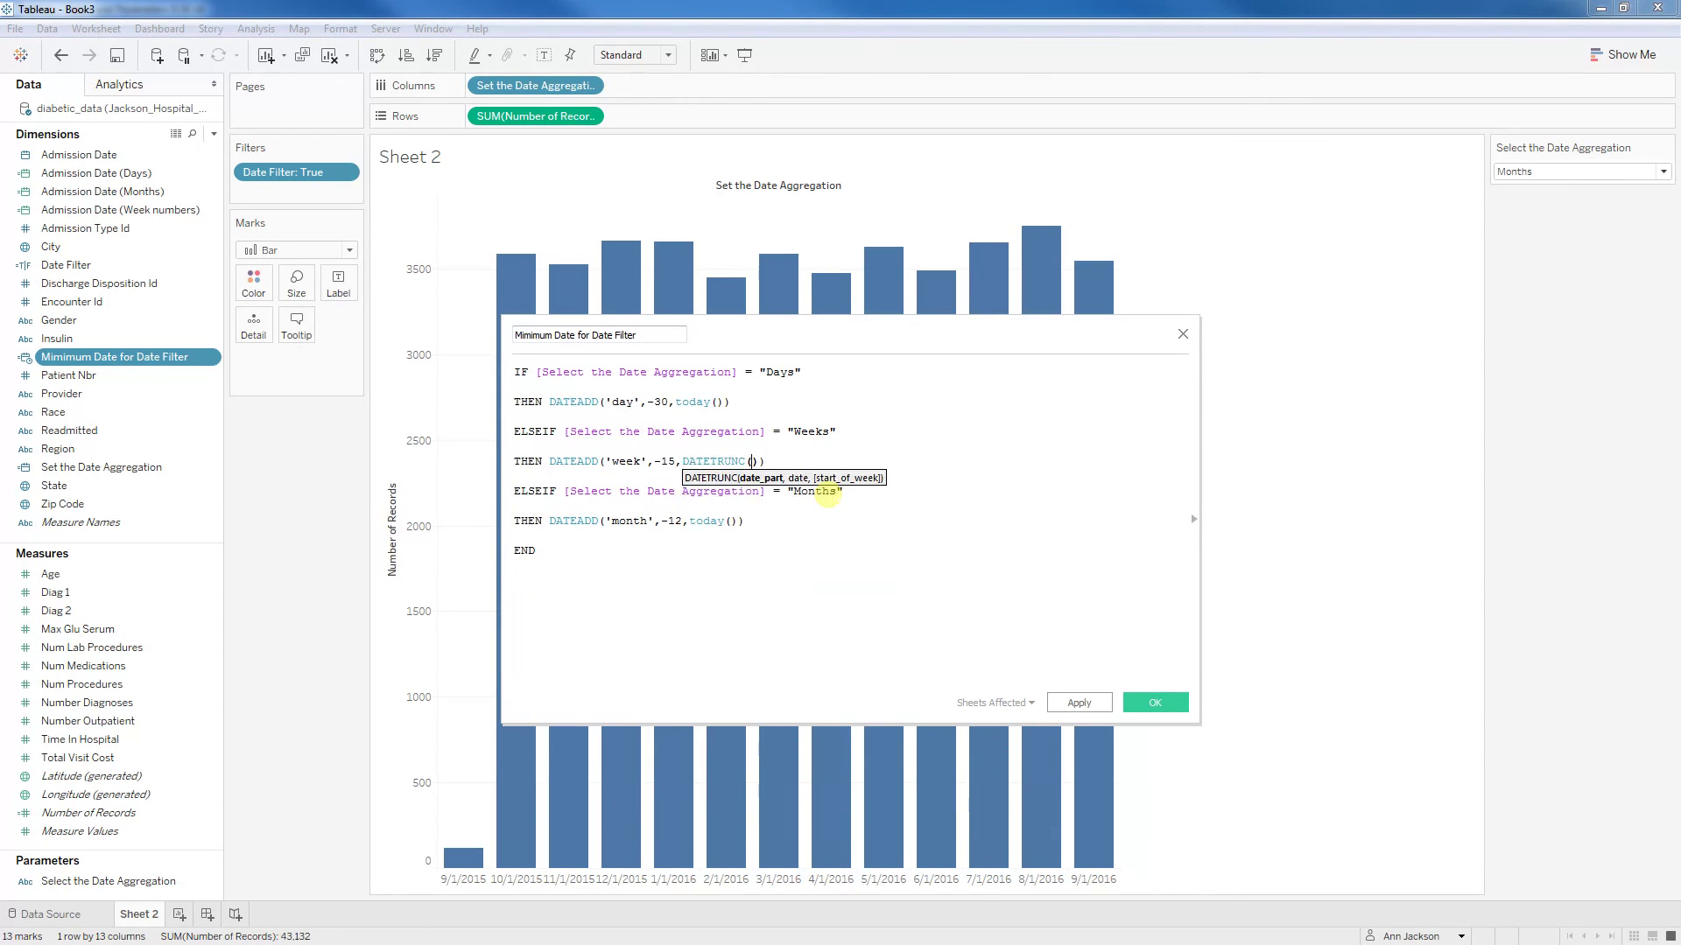
pyautogui.write("'")
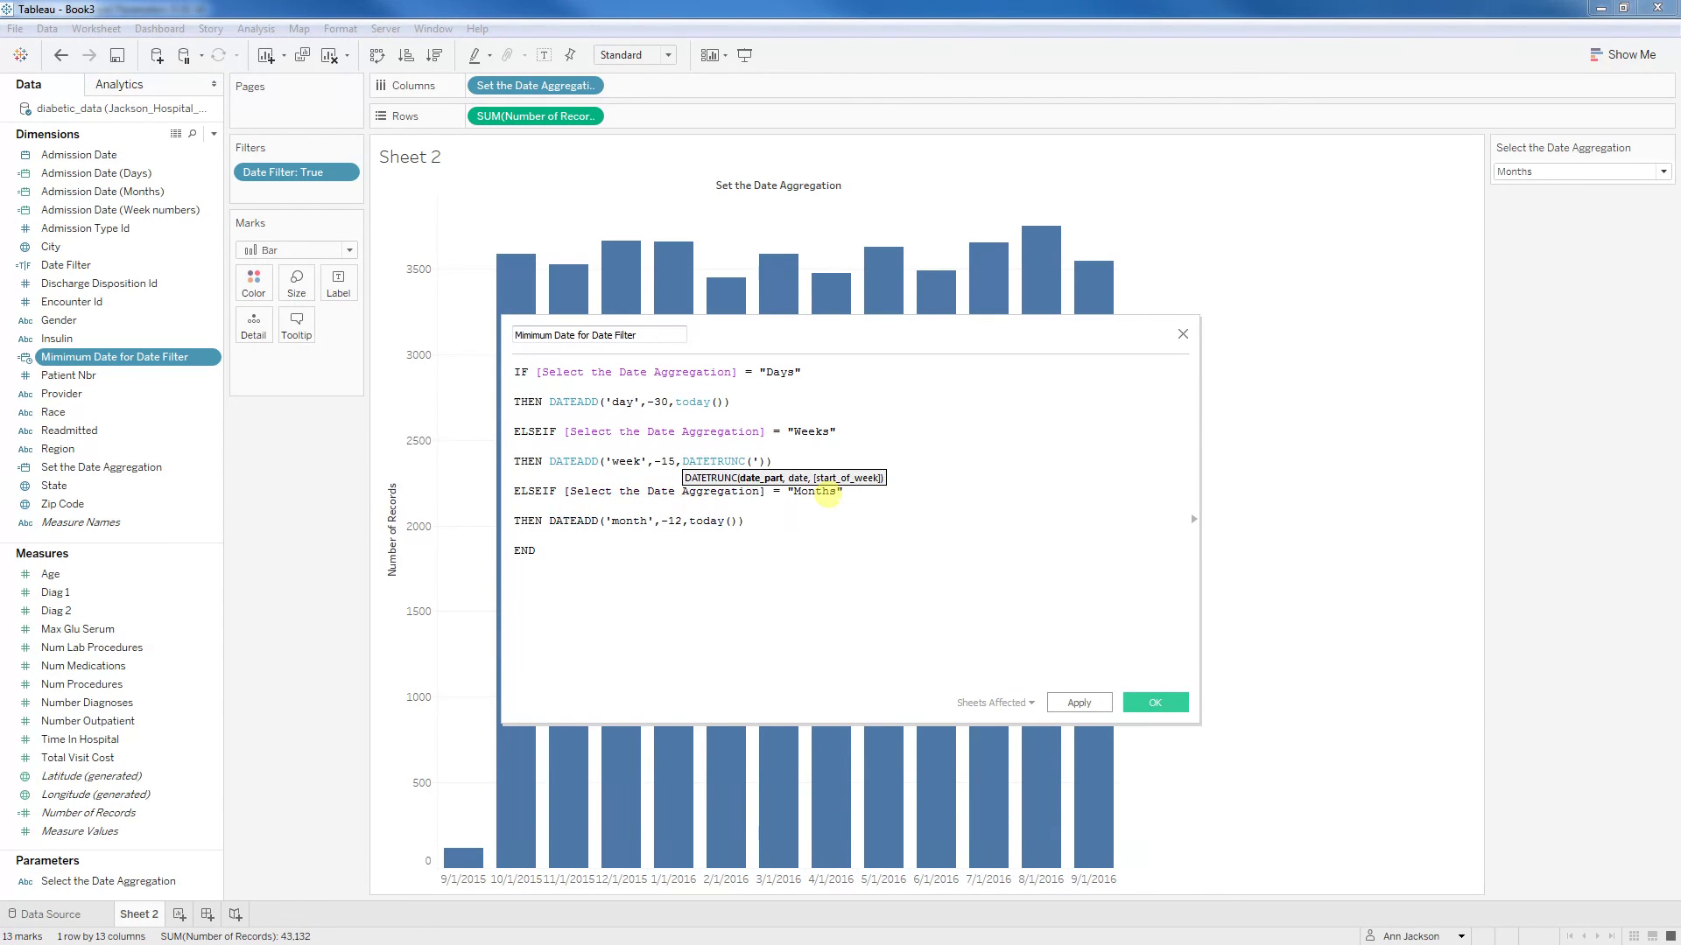
pyautogui.write("week'")
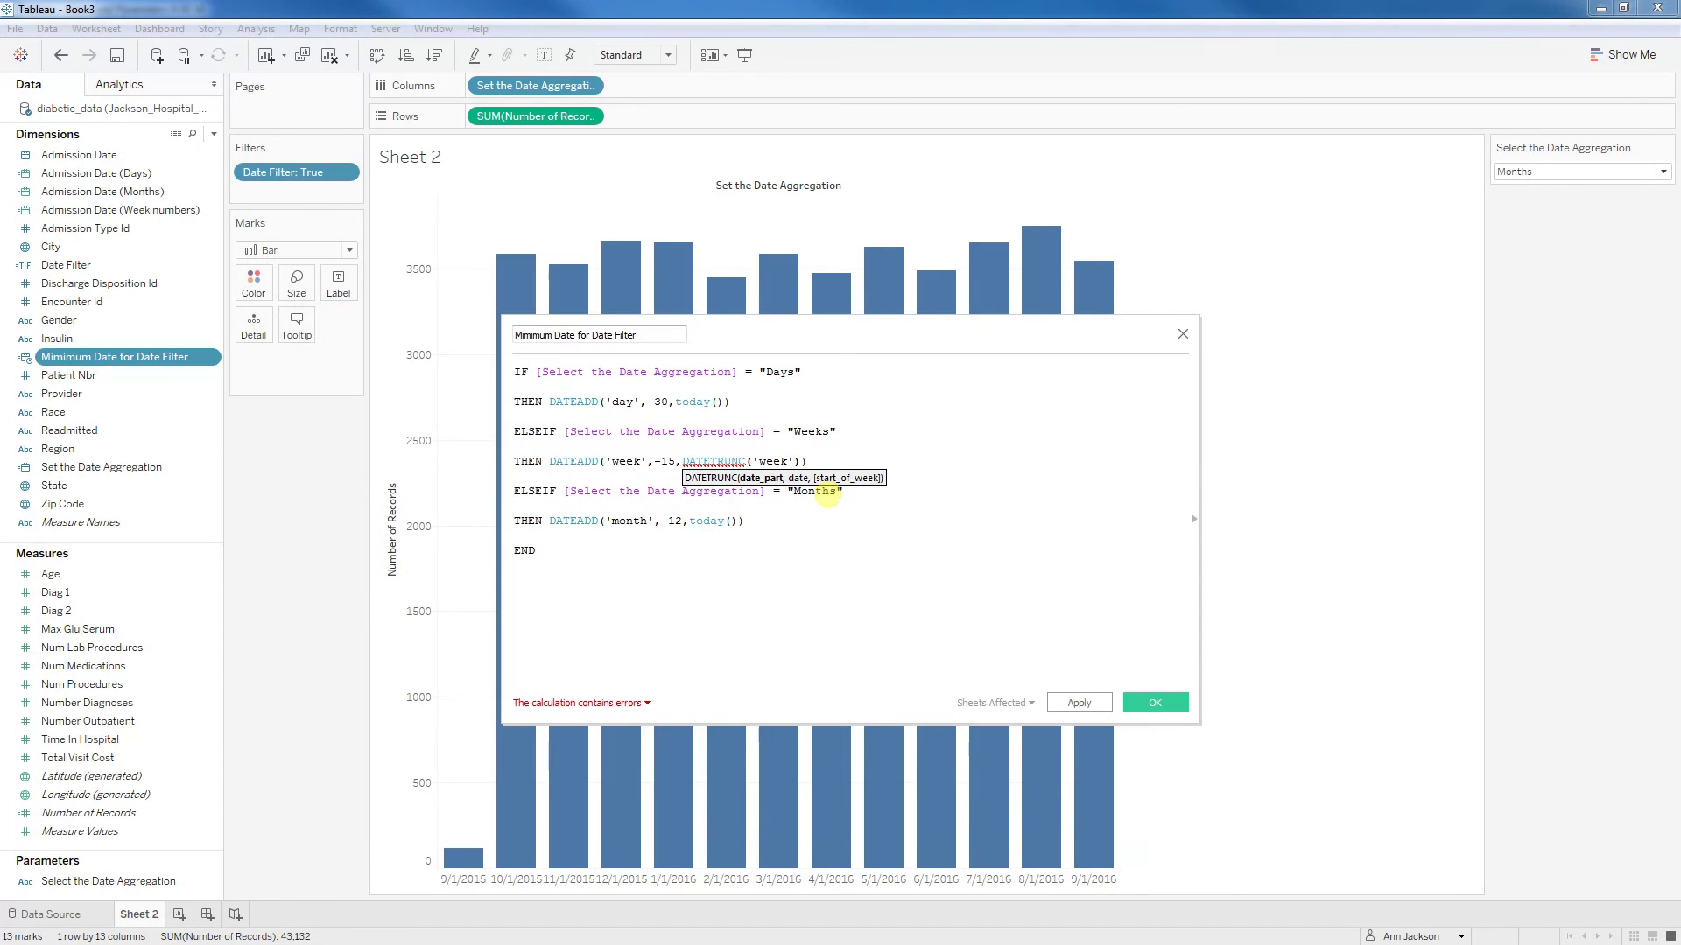
pyautogui.write(',today()')
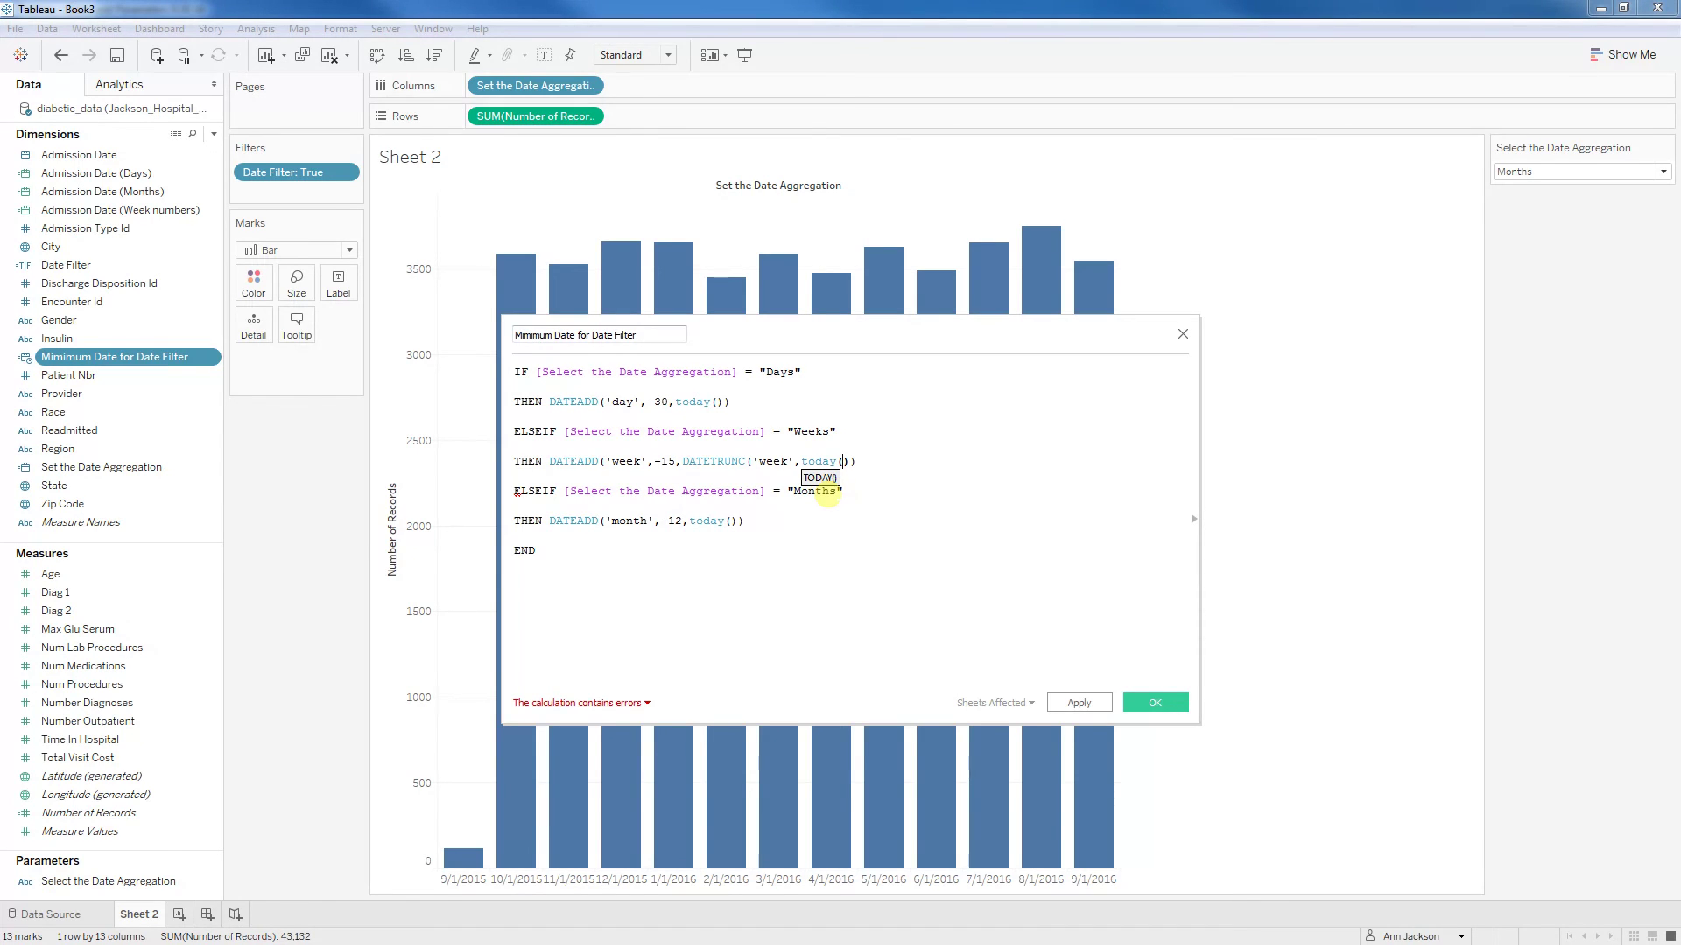
# - In the Months branch, wrap today() as DATETRUNC('month',today()) with its closing parenthesis
pyautogui.click(692, 521)
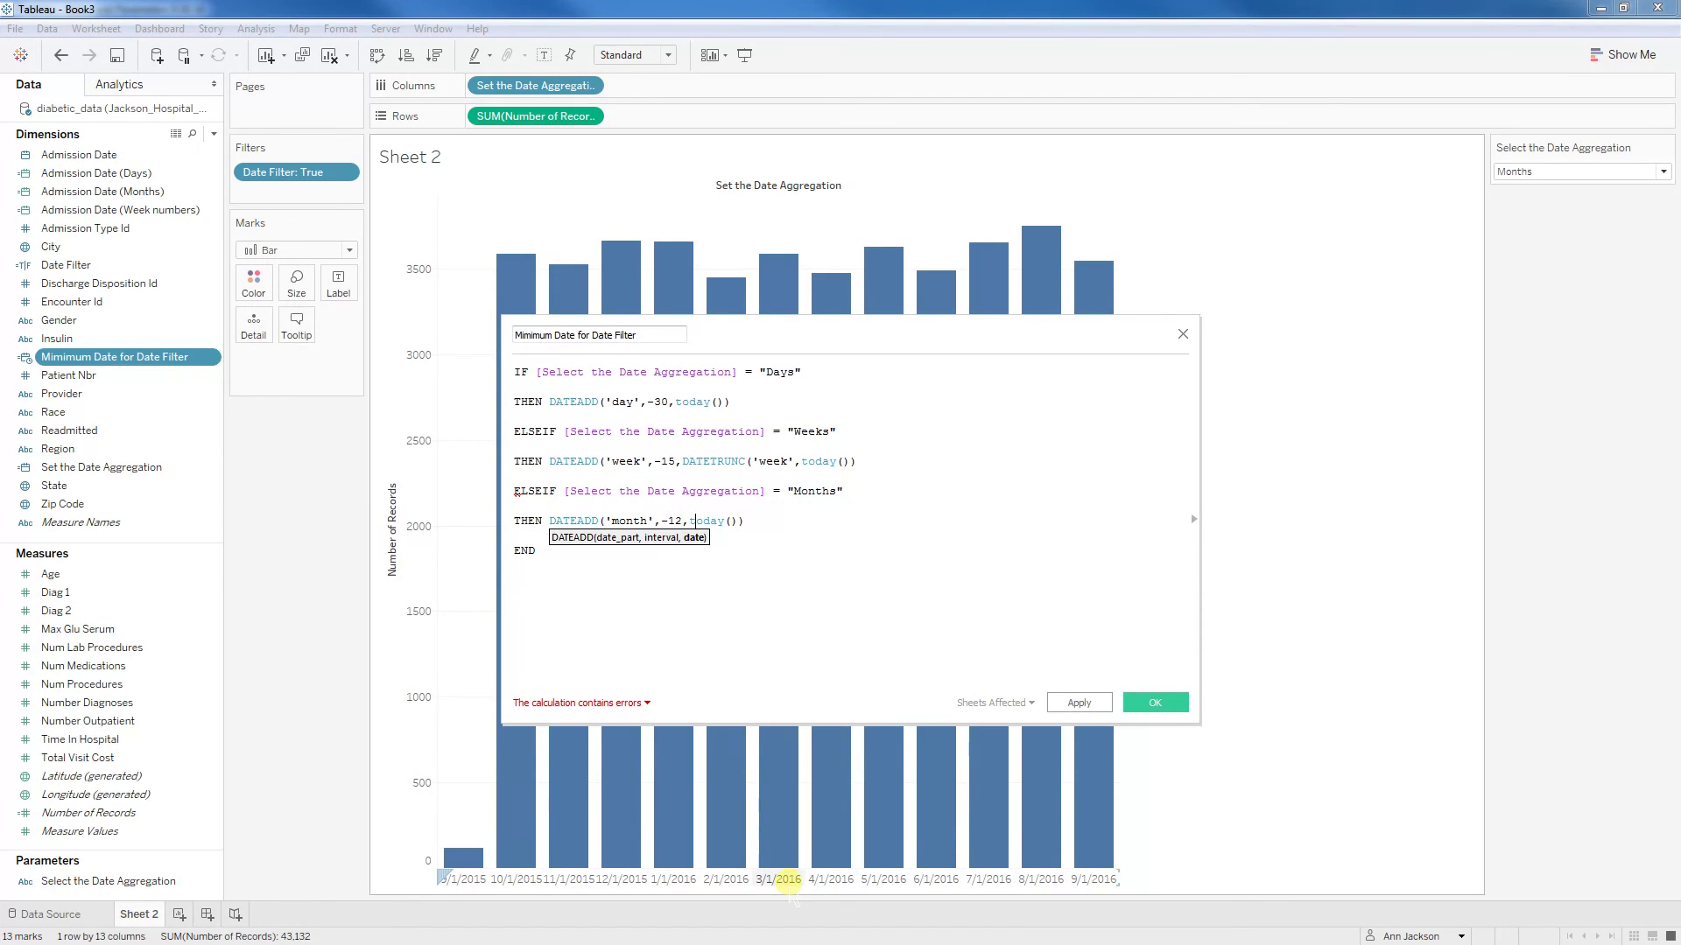
pyautogui.write('date')
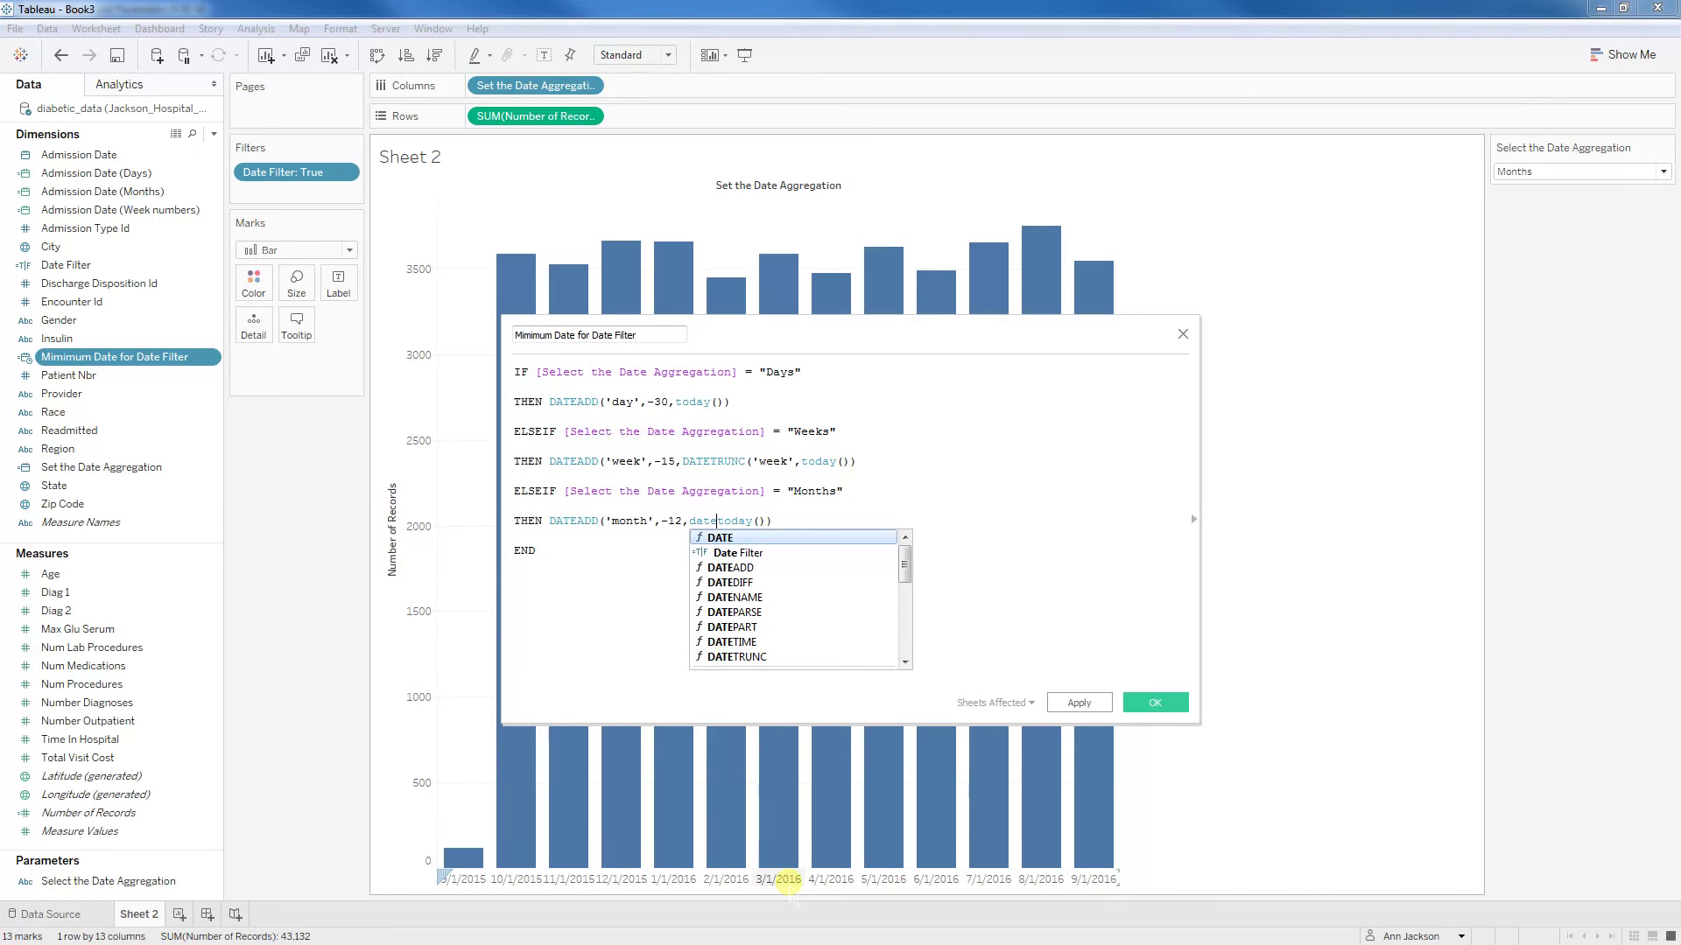
pyautogui.press('Down')
pyautogui.press('Down')
pyautogui.press('Down')
pyautogui.press('Down')
pyautogui.press('Down')
pyautogui.press('Down')
pyautogui.press('Down')
pyautogui.press('Down')
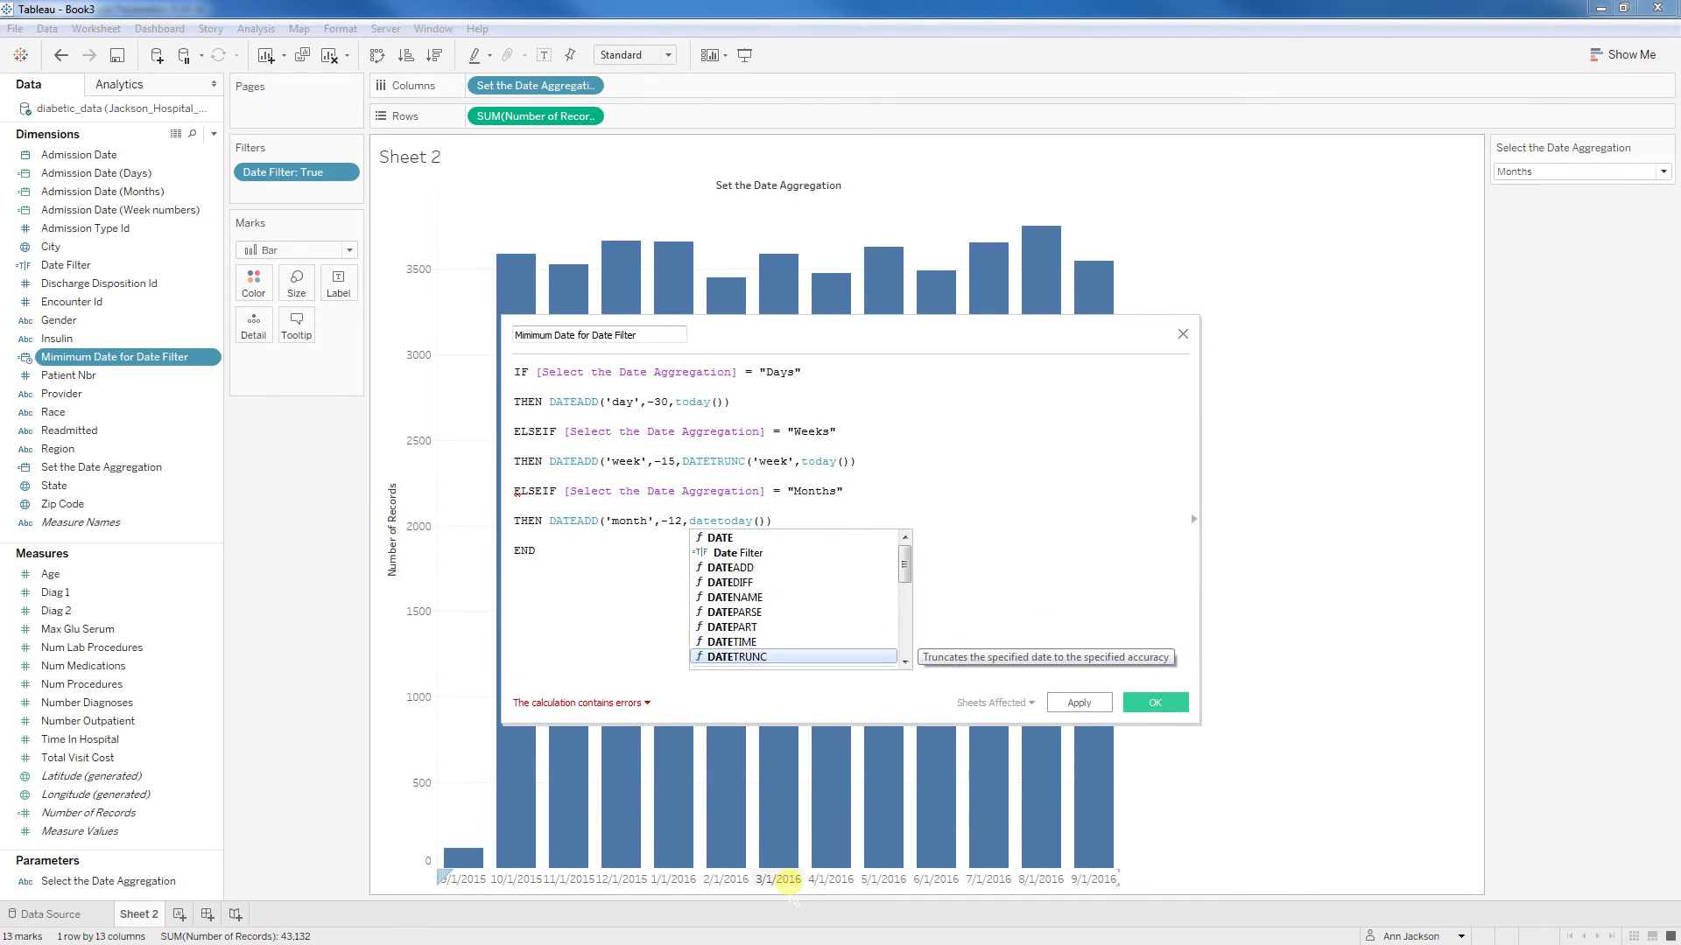
pyautogui.press('Return')
pyautogui.write("'month',")
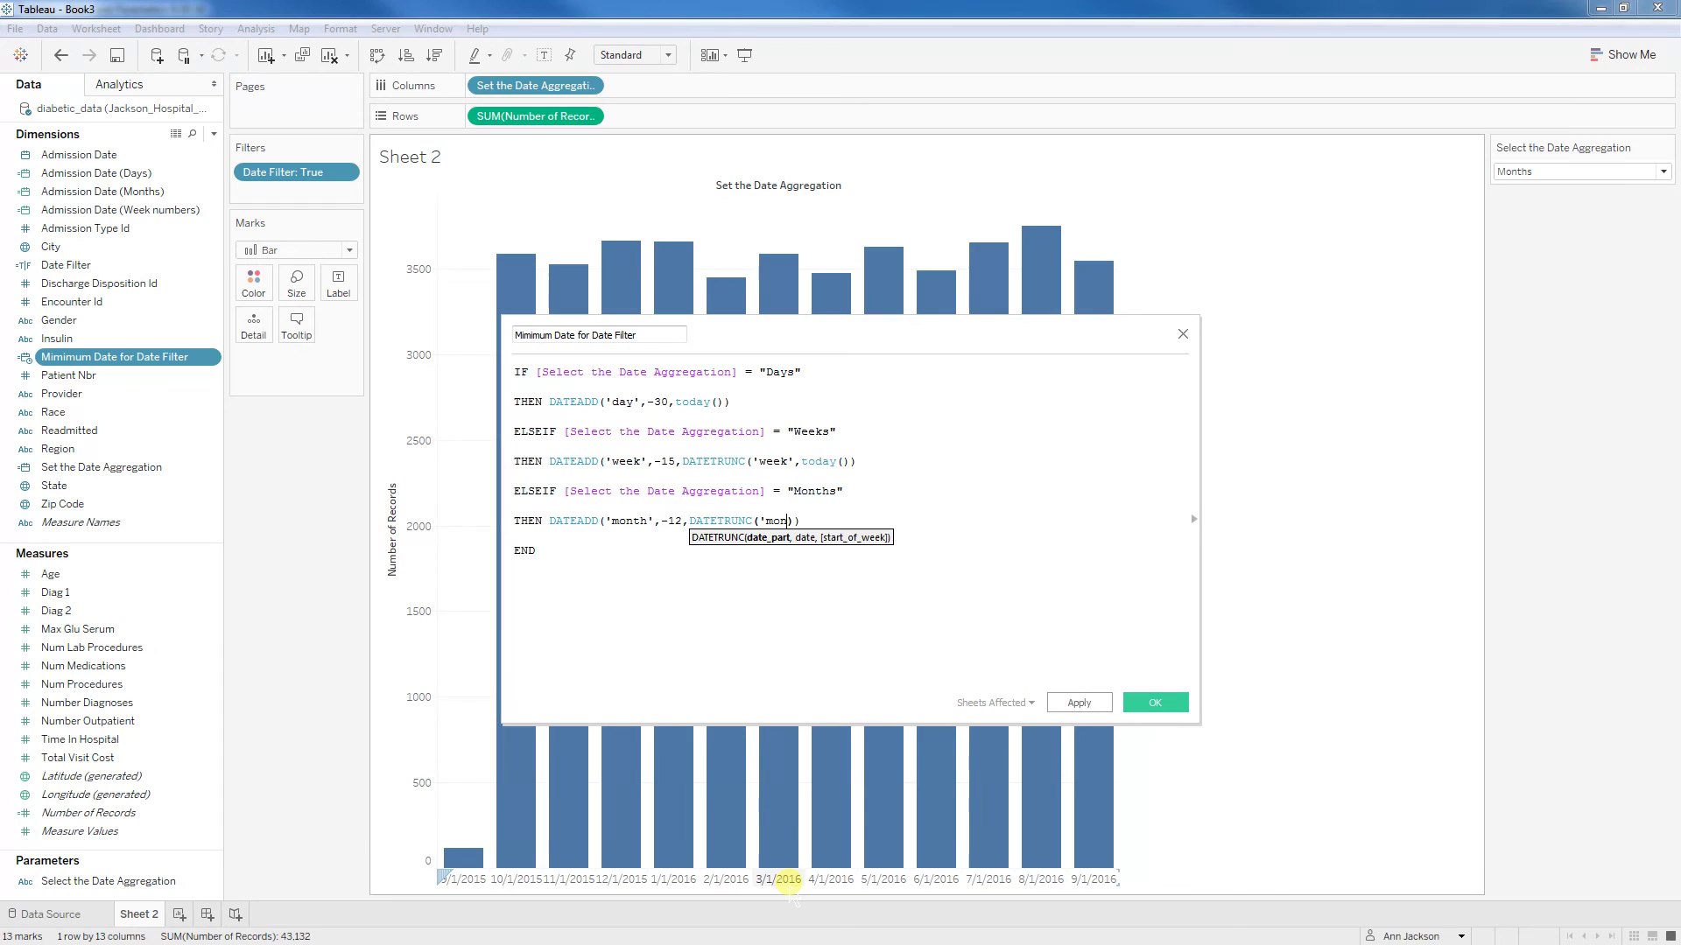
pyautogui.write('today(')
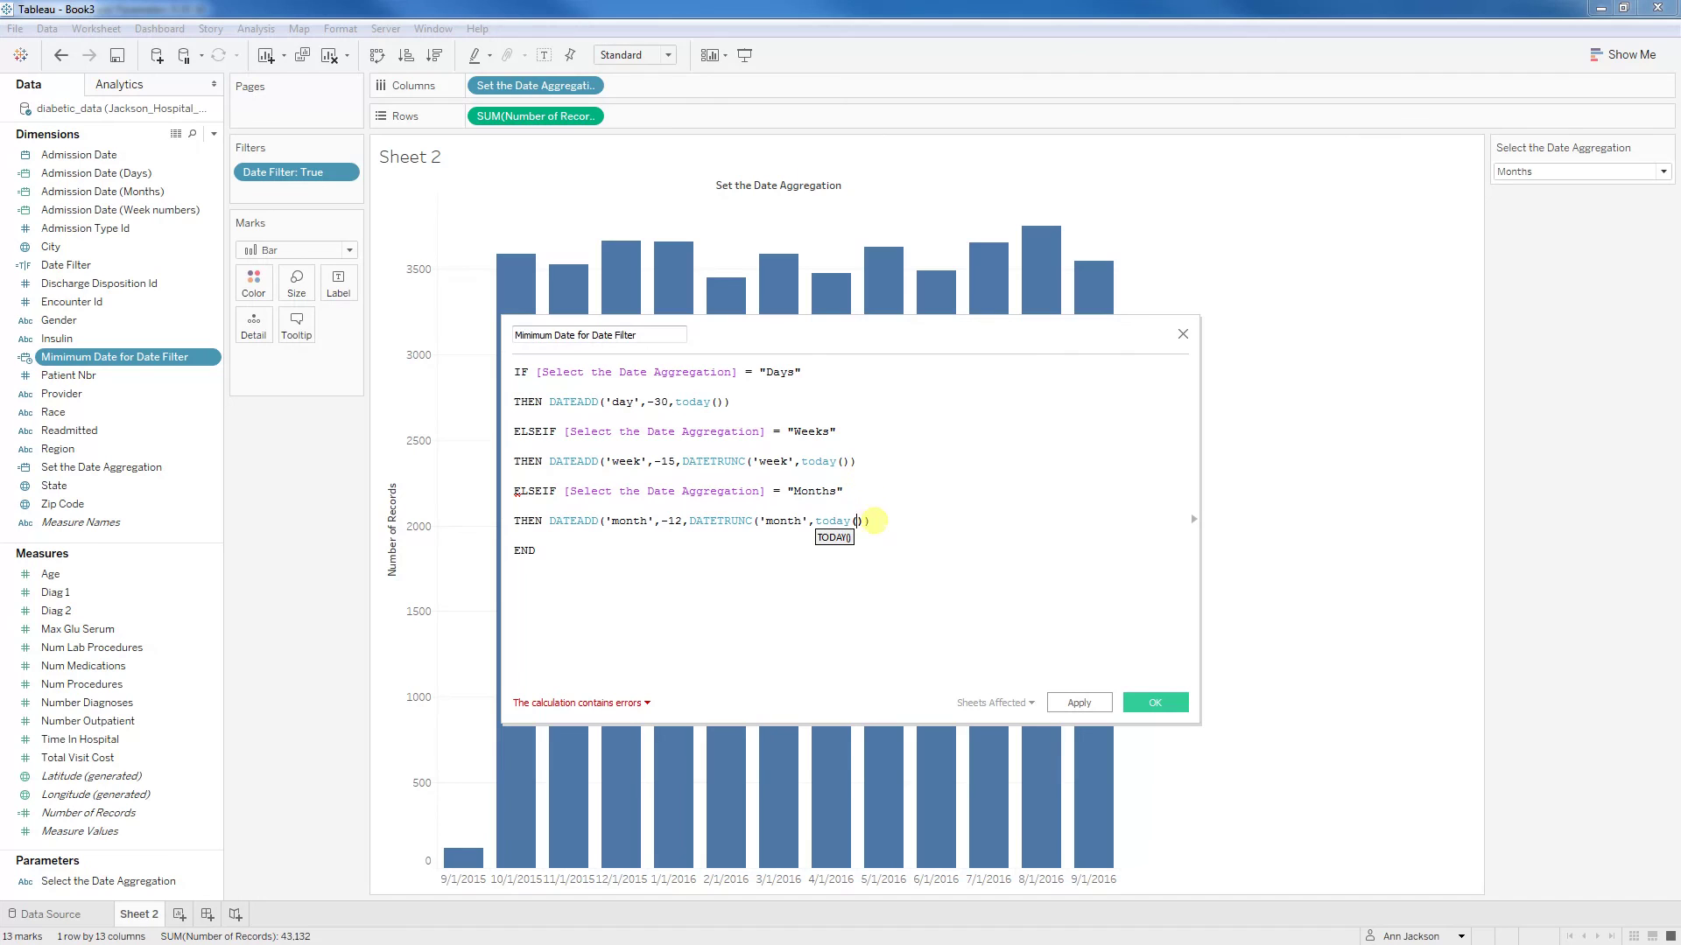
pyautogui.click(876, 521)
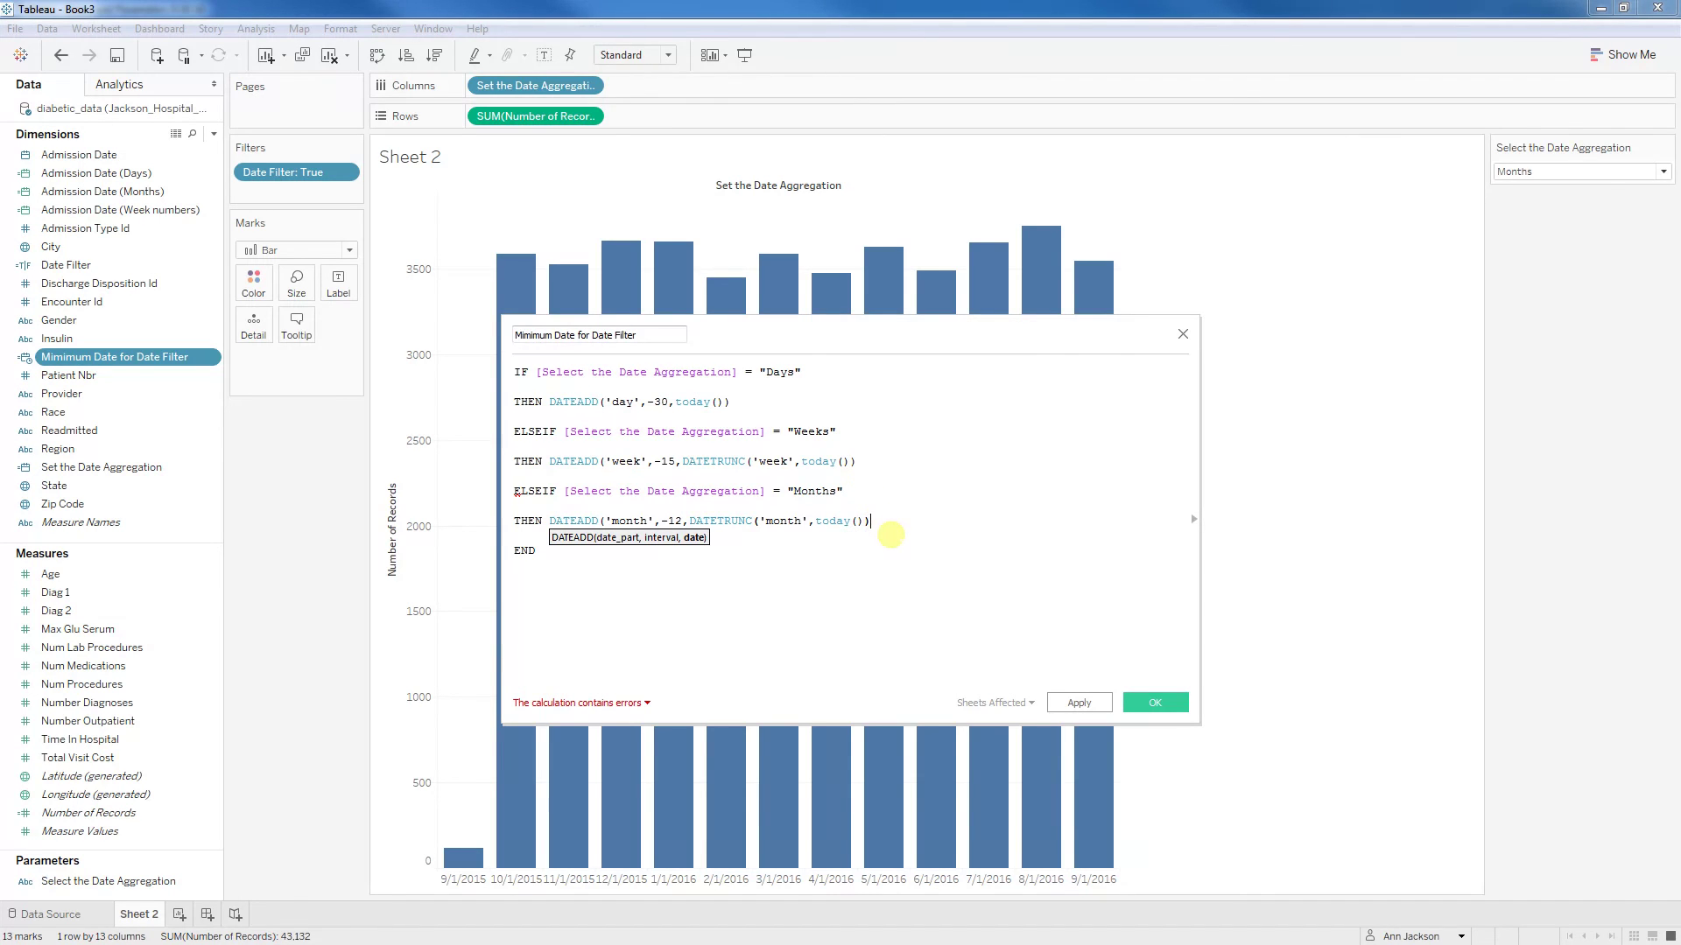
pyautogui.write(')')
# - Add the missing closing parenthesis to the Weeks line, review both formulas, and apply the calculation
pyautogui.click(868, 460)
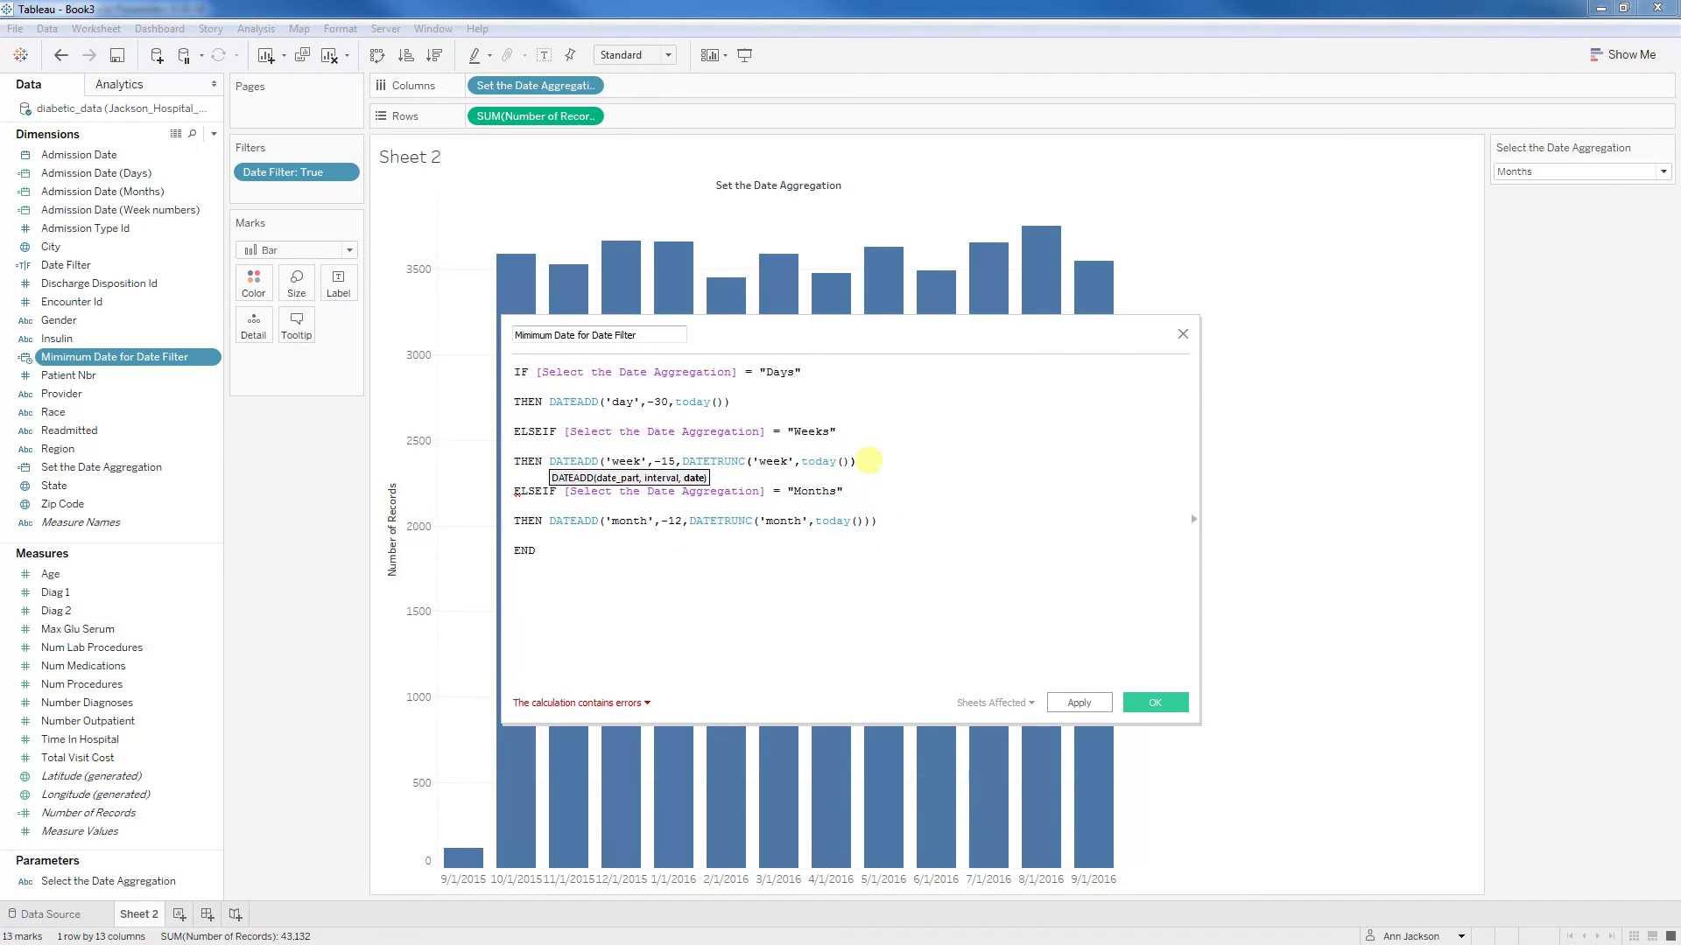
pyautogui.write(')')
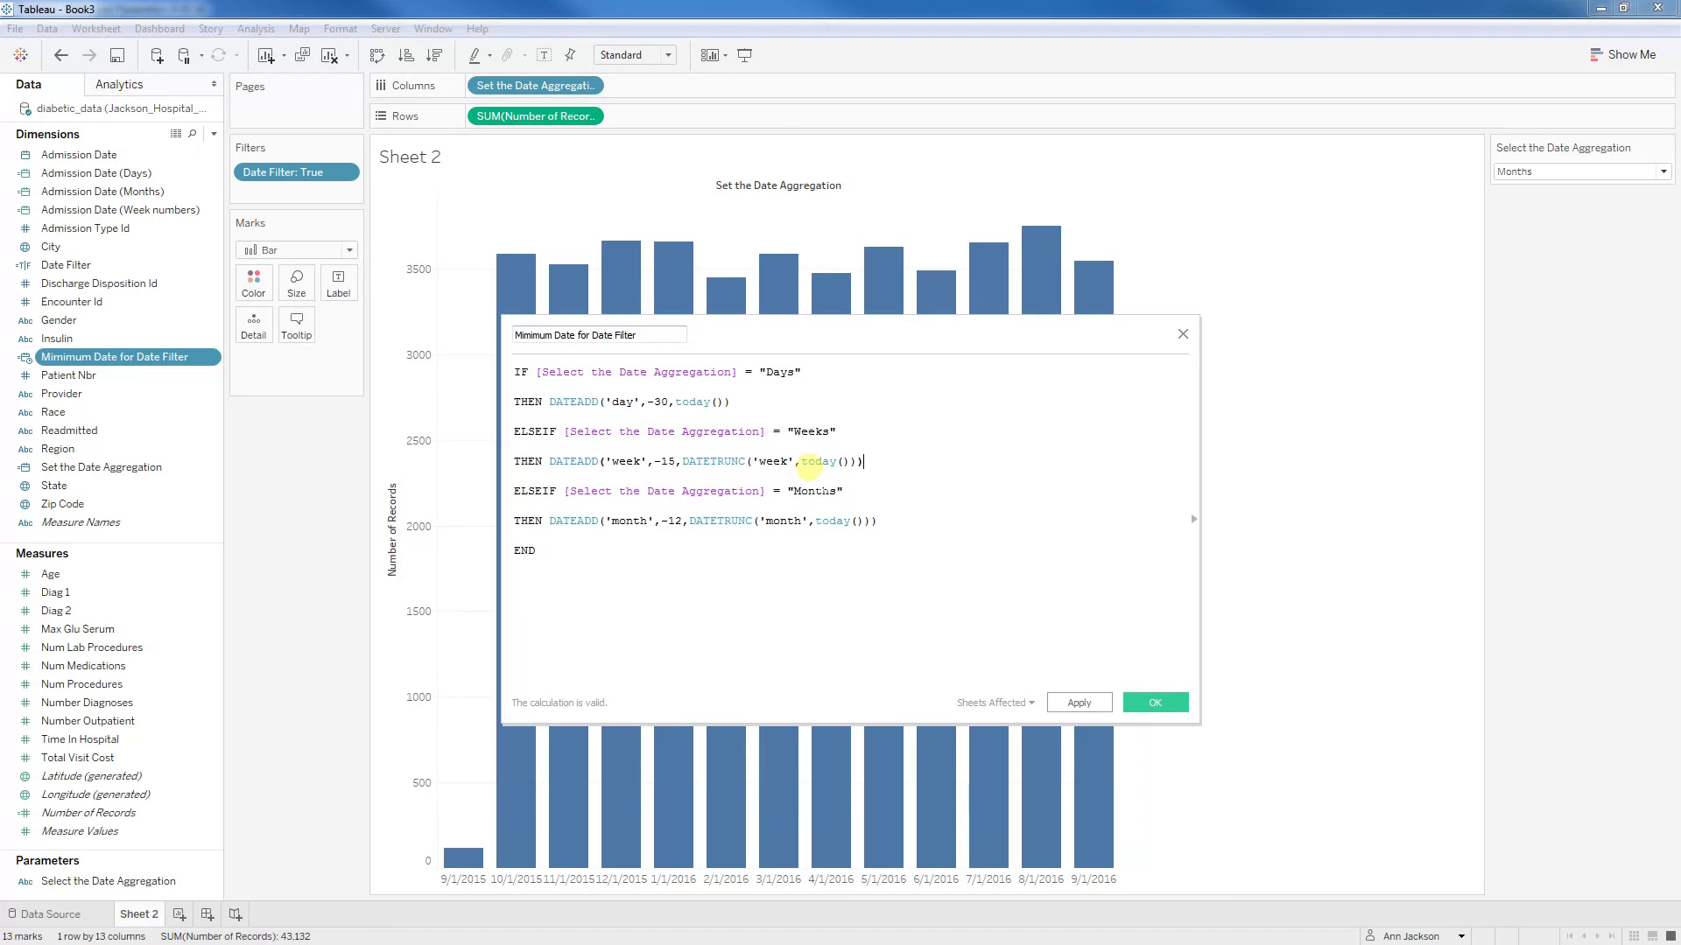
pyautogui.click(863, 461)
pyautogui.click(744, 521)
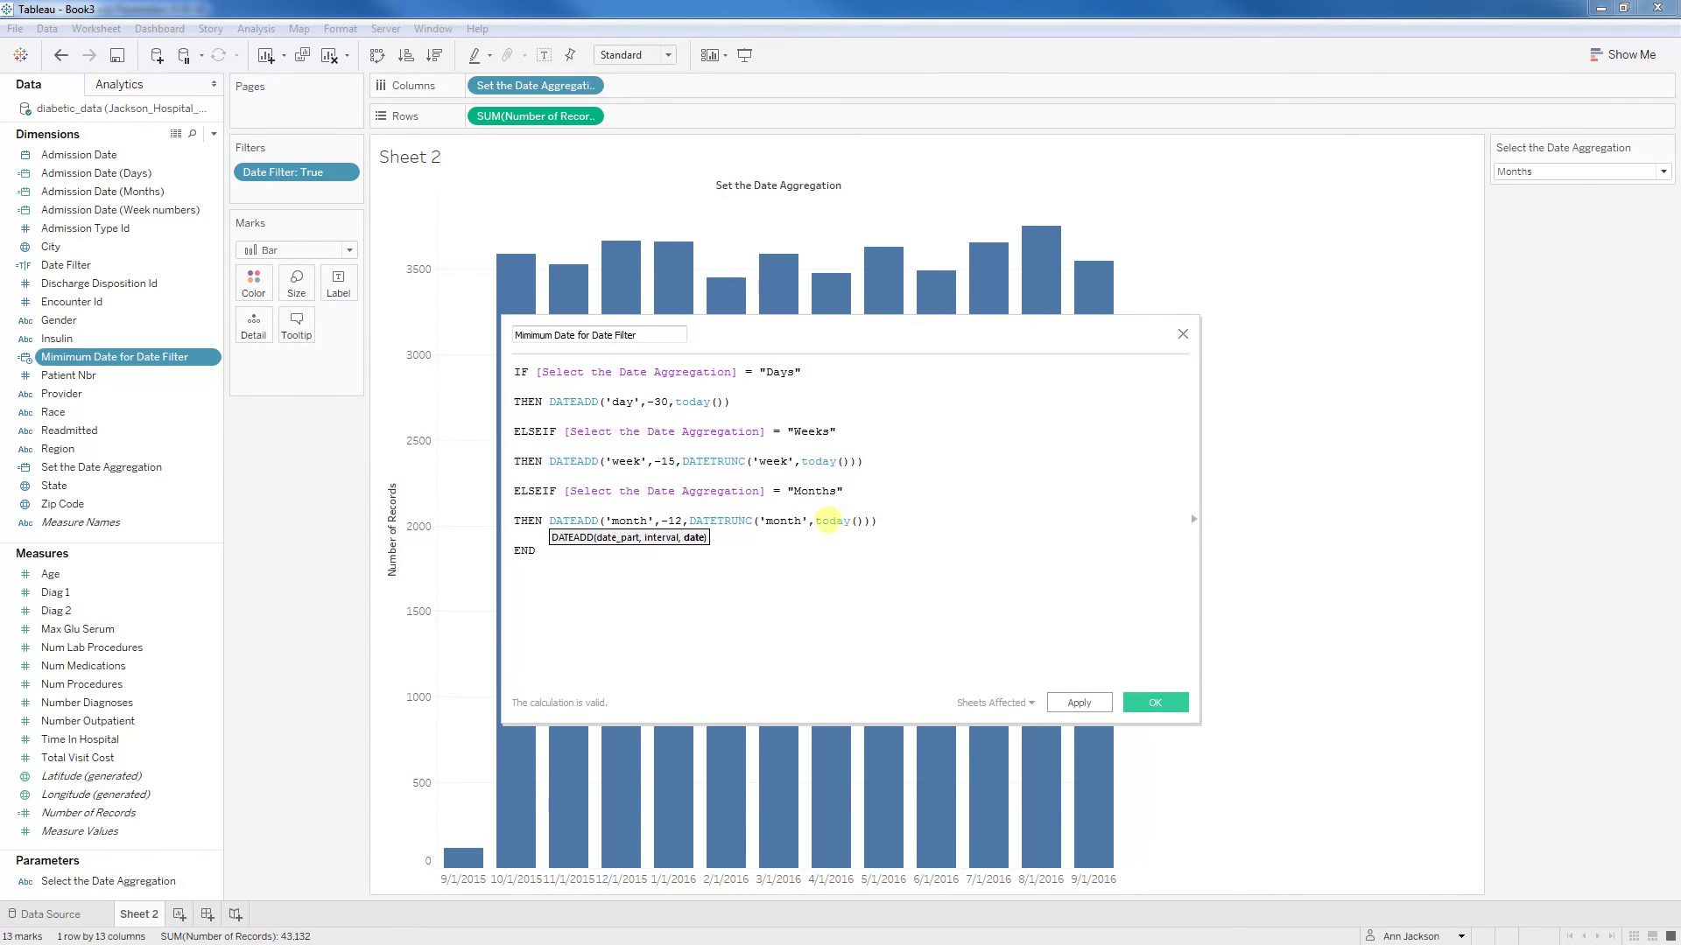
pyautogui.click(1067, 698)
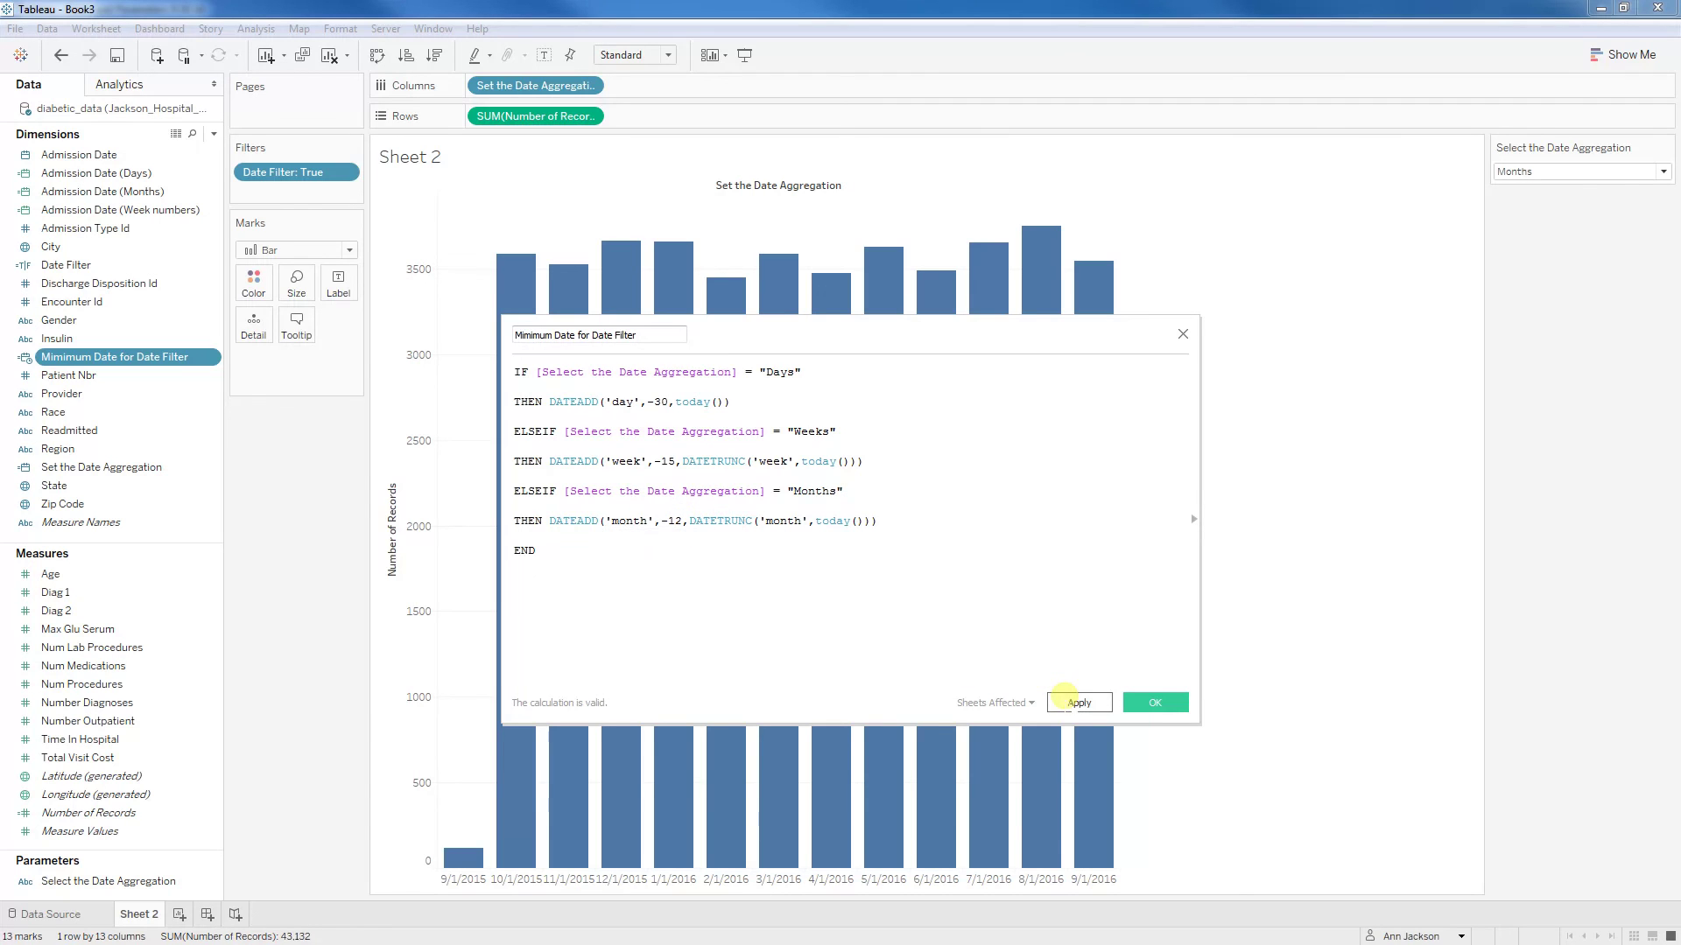
# - Close the calculation editor and set Select the Date Aggregation to Weeks
pyautogui.click(1143, 703)
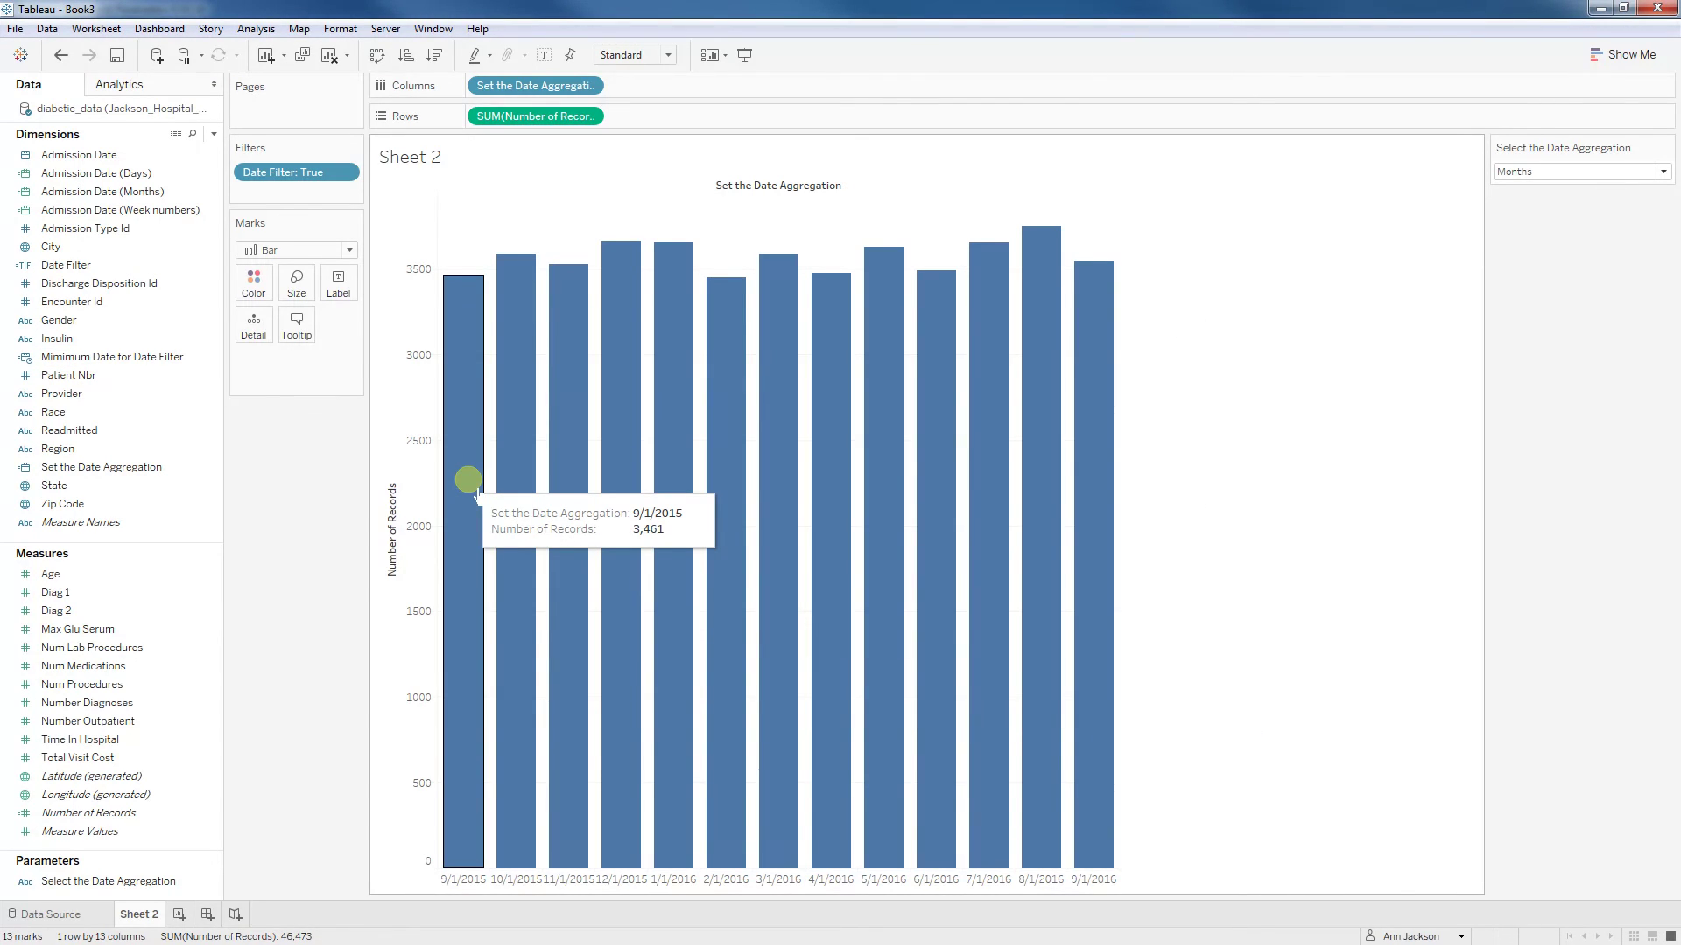
pyautogui.click(1542, 172)
pyautogui.click(1538, 206)
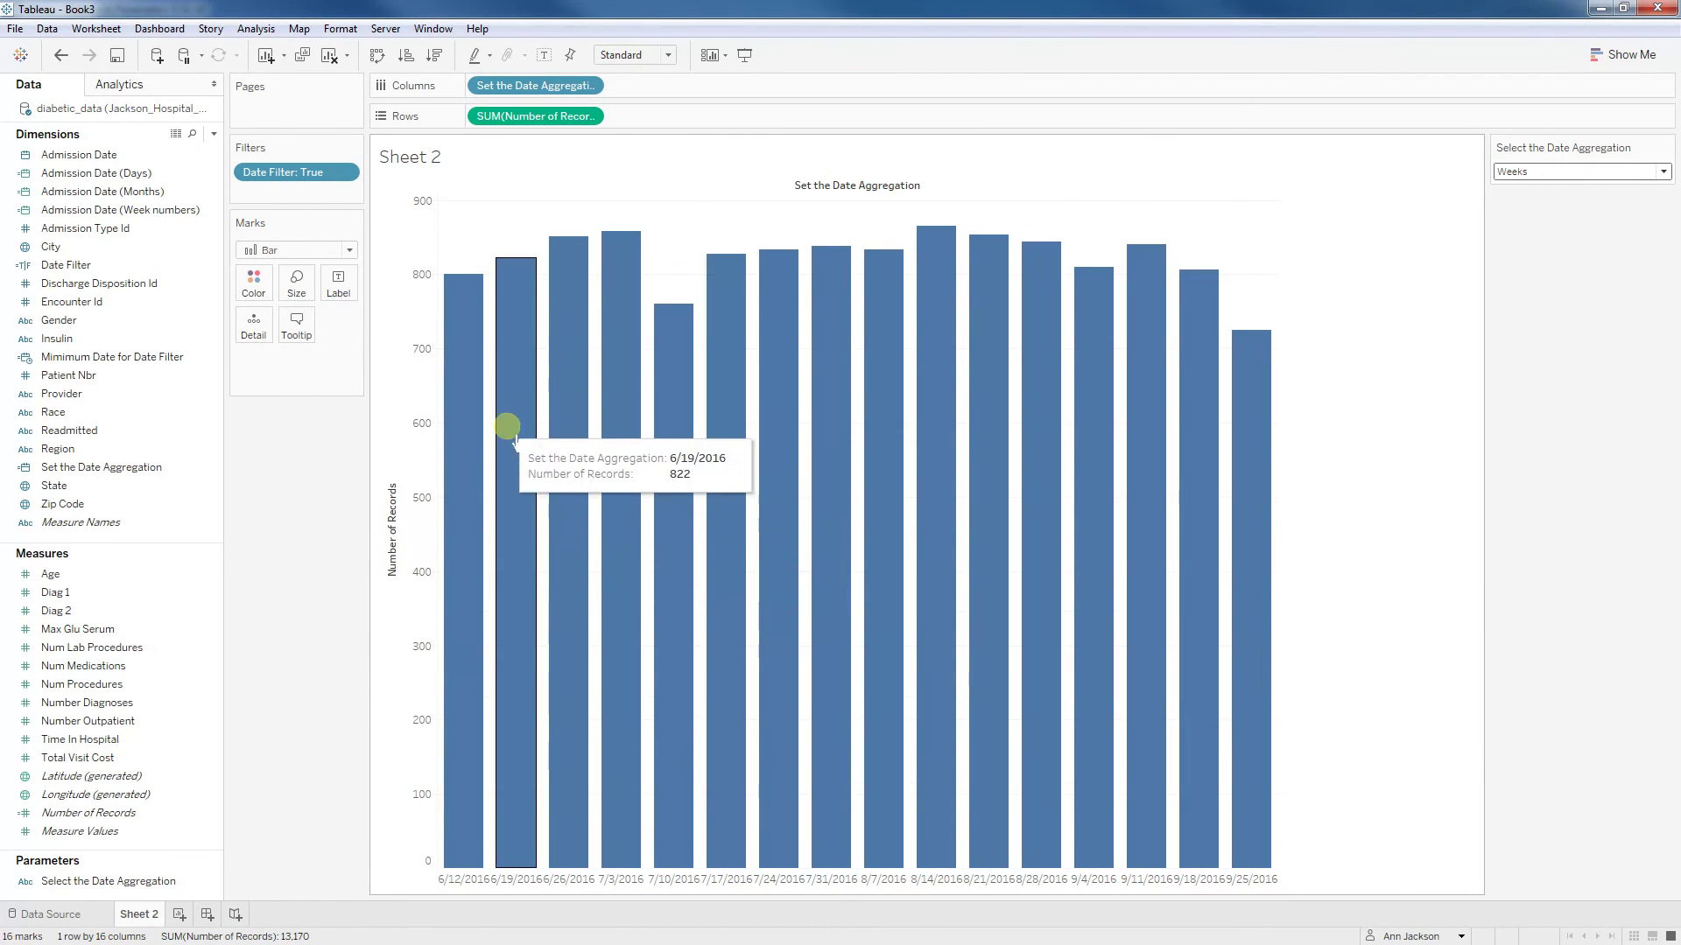